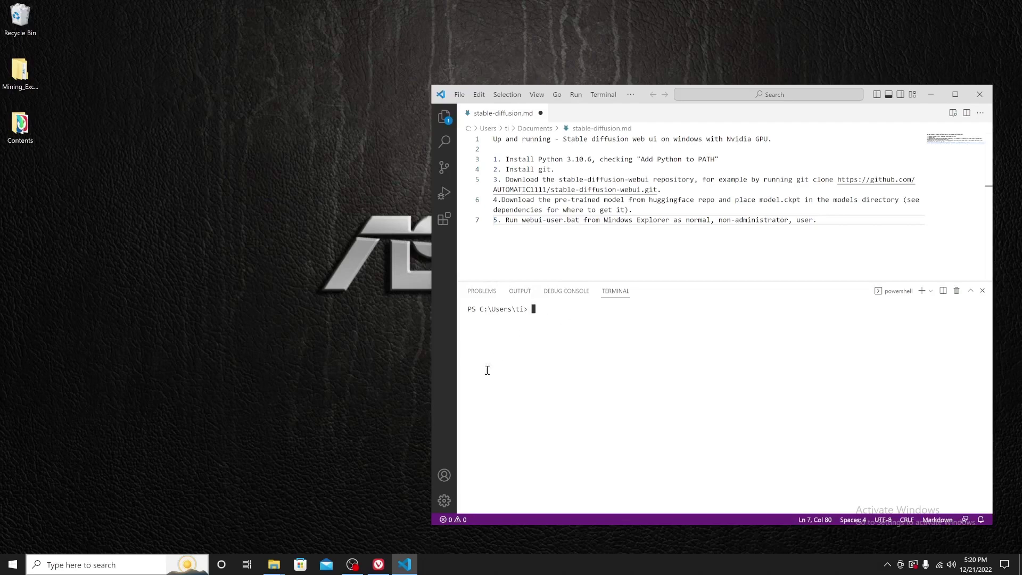
Switch to the Vivaldi browser and search the web for "python 3.10.6" in a new tab
{"action": "left_click", "coordinate": [382, 568]}
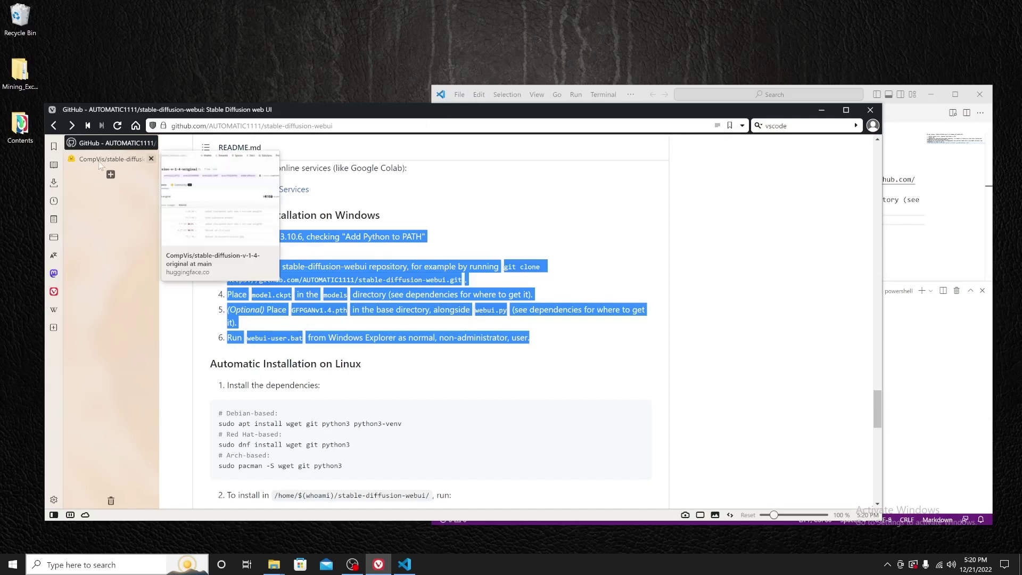
{"action": "left_click", "coordinate": [99, 160]}
{"action": "left_click", "coordinate": [111, 175]}
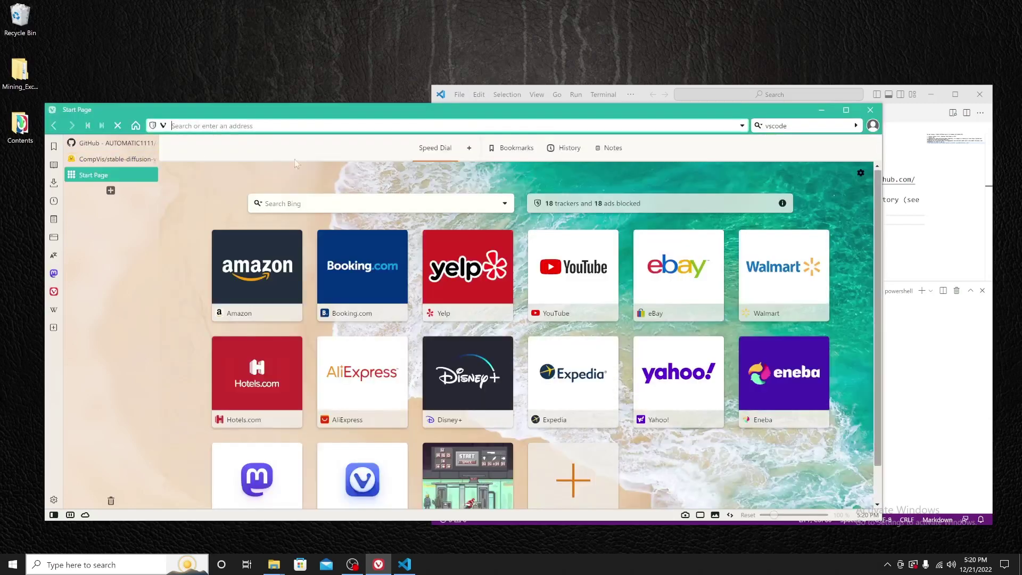
{"action": "left_click", "coordinate": [325, 202]}
{"action": "left_click_drag", "start_coordinate": [373, 105], "coordinate": [368, 204]}
{"action": "type", "text": "pyth"}
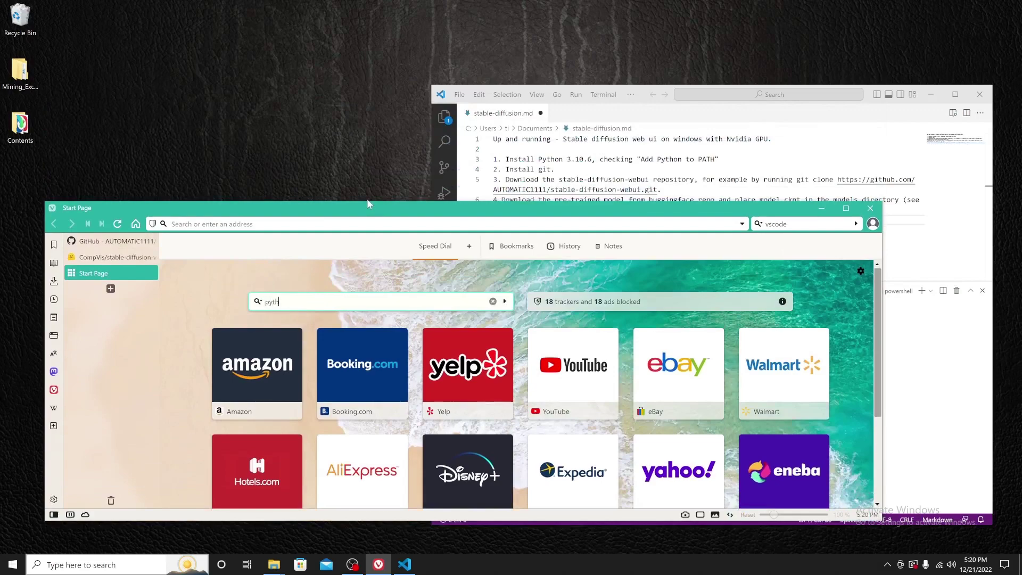
{"action": "type", "text": "on 3.10.6"}
{"action": "key", "text": "Return"}
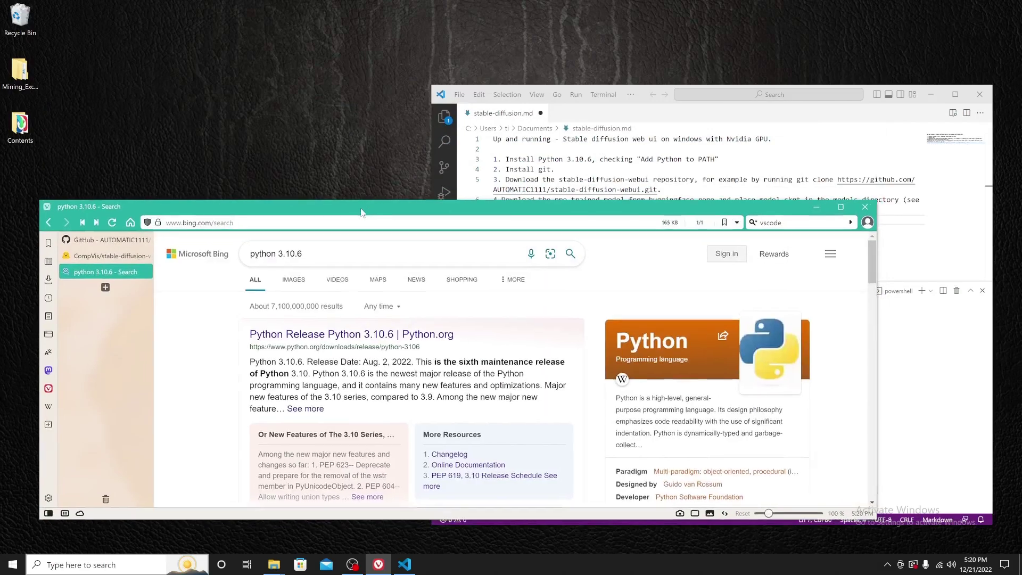
Open the Python 3.10.6 release page on Python.org and download the Windows installer (64-bit) to the default location
{"action": "left_click_drag", "start_coordinate": [368, 203], "coordinate": [370, 137]}
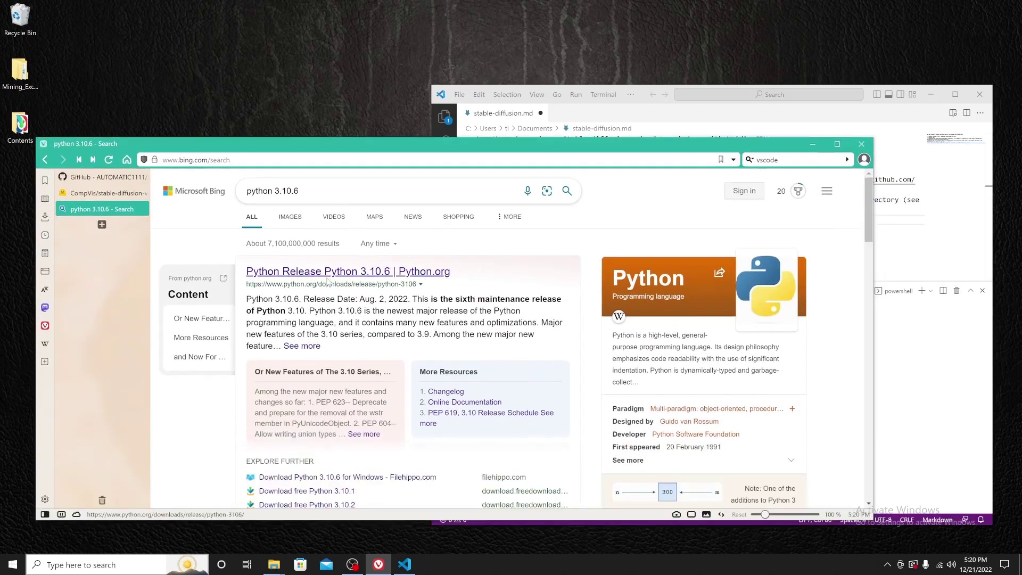
{"action": "left_click", "coordinate": [327, 272]}
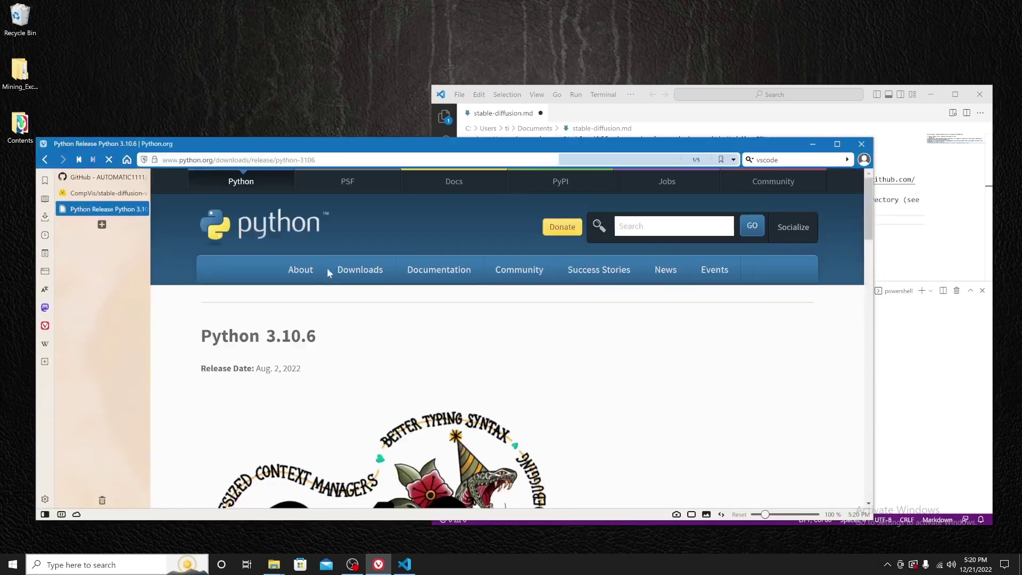
{"action": "scroll", "coordinate": [331, 353], "scroll_direction": "down", "scroll_amount": 8}
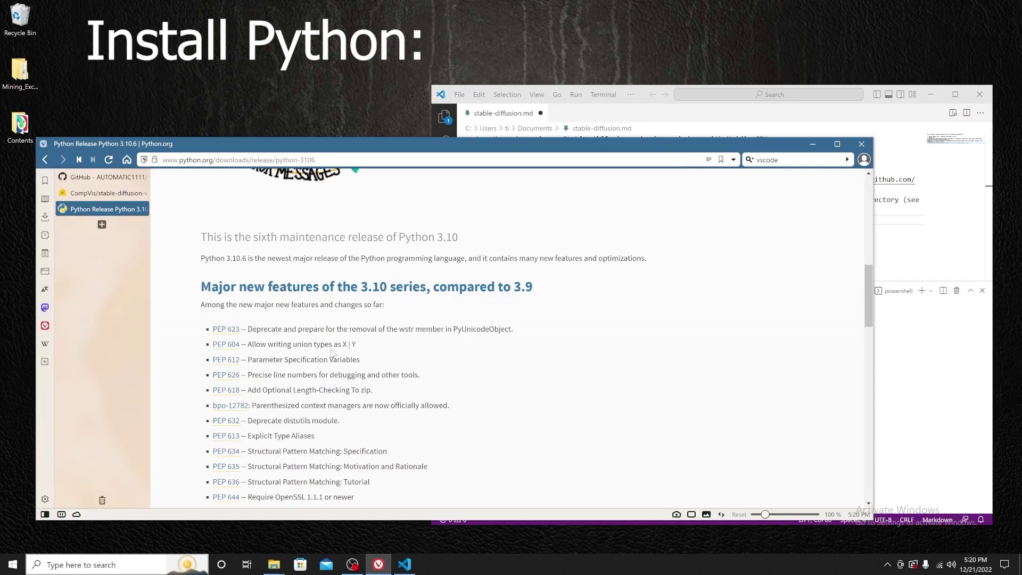
{"action": "scroll", "coordinate": [330, 354], "scroll_direction": "down", "scroll_amount": 12}
{"action": "scroll", "coordinate": [331, 353], "scroll_direction": "down", "scroll_amount": 3}
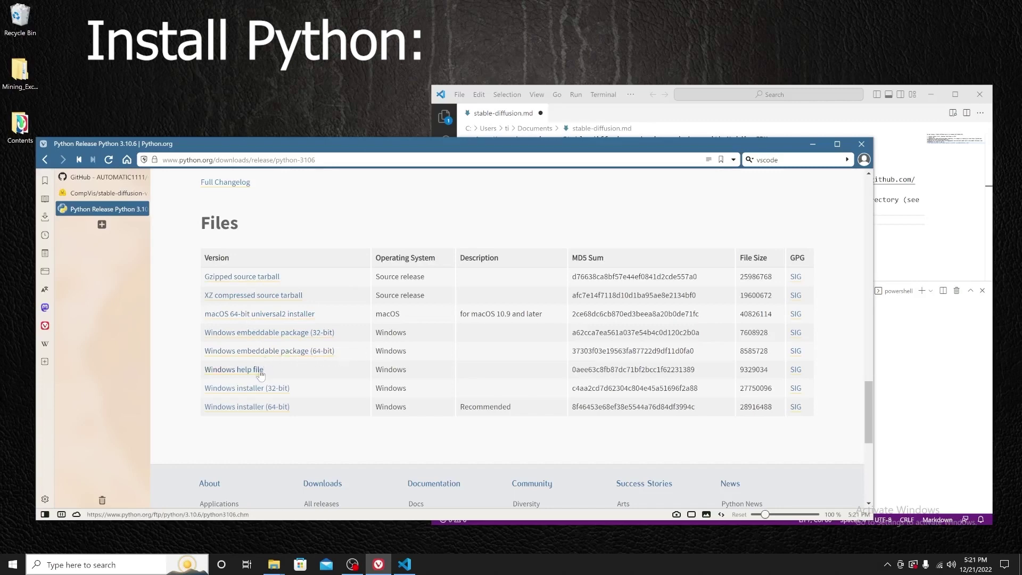
{"action": "left_click", "coordinate": [260, 408]}
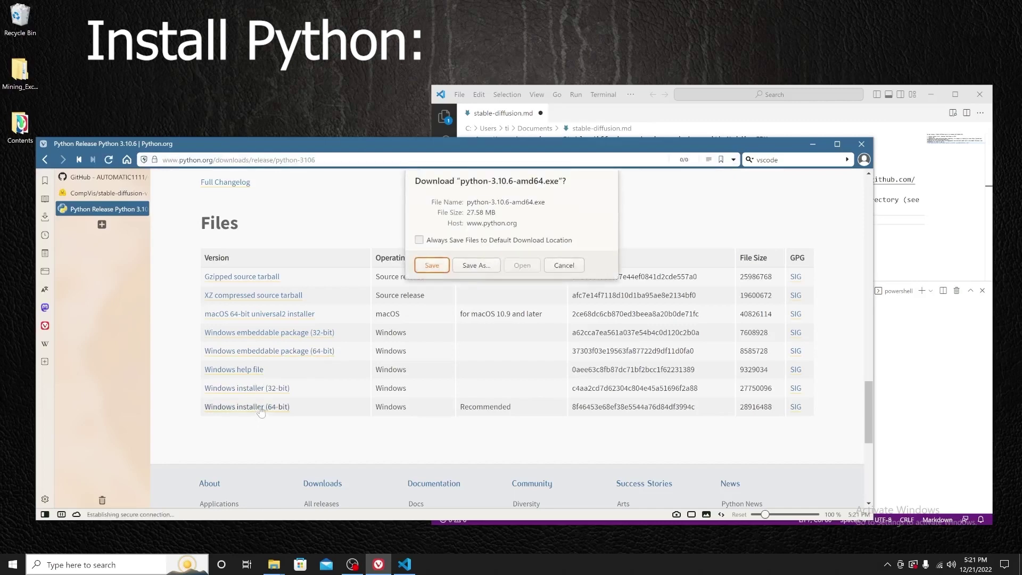
{"action": "left_click", "coordinate": [433, 269]}
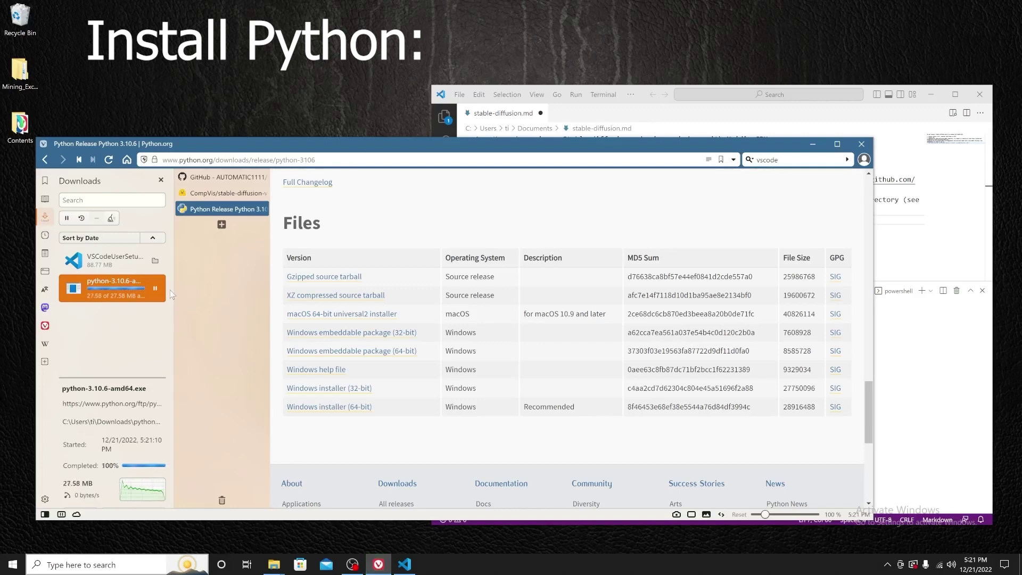
Run the downloaded python-3.10.6-amd64 installer with Add Python 3.10 to PATH enabled and install Python with default settings
{"action": "left_click", "coordinate": [155, 289]}
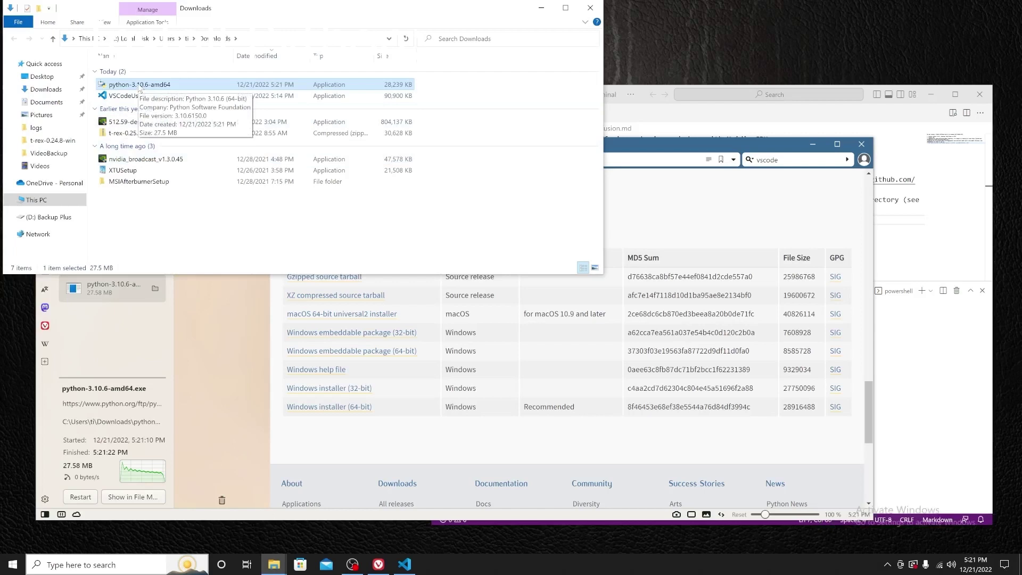
{"action": "double_click", "coordinate": [140, 86]}
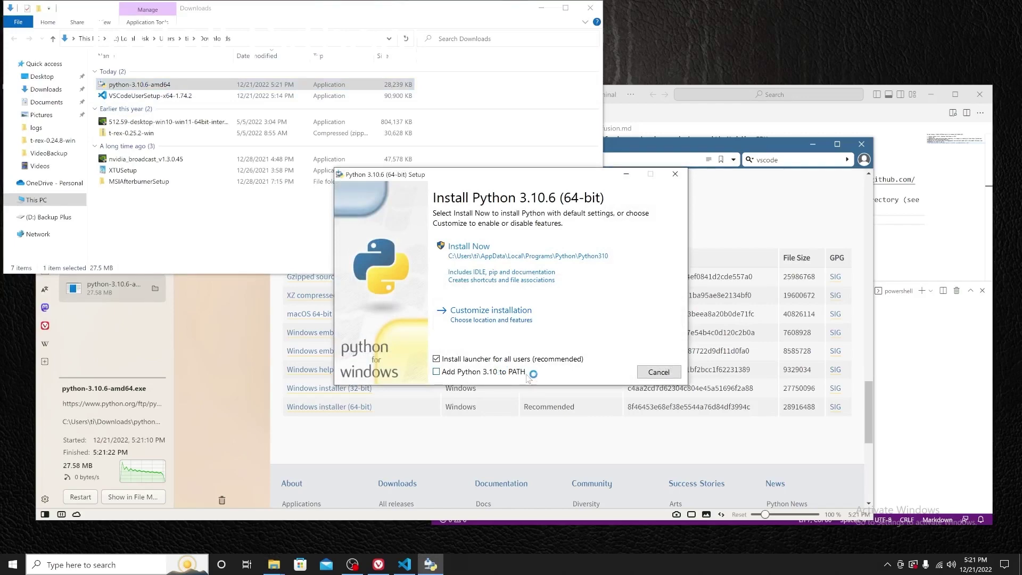
{"action": "left_click", "coordinate": [457, 373]}
{"action": "left_click", "coordinate": [813, 145]}
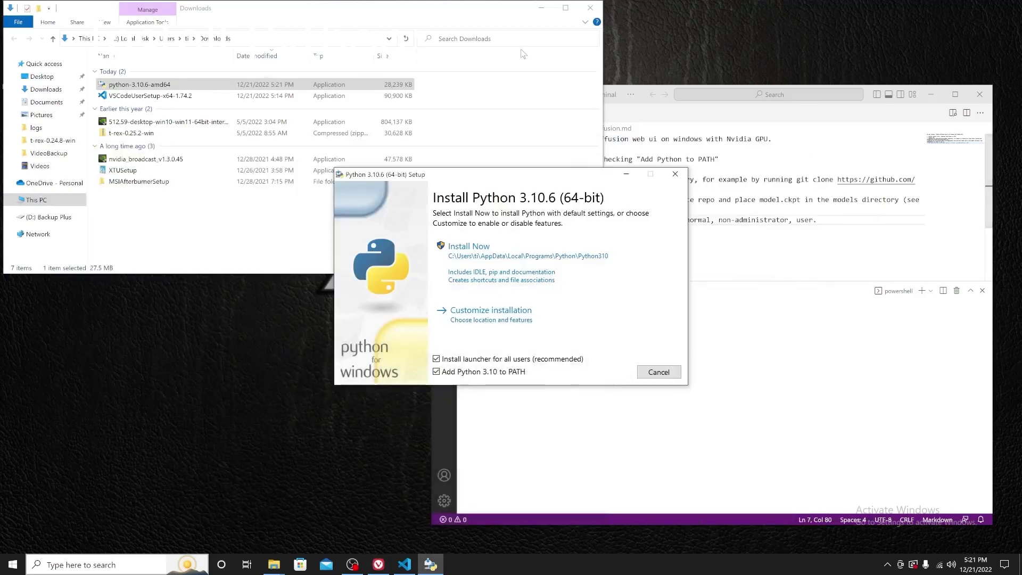
{"action": "left_click", "coordinate": [541, 8]}
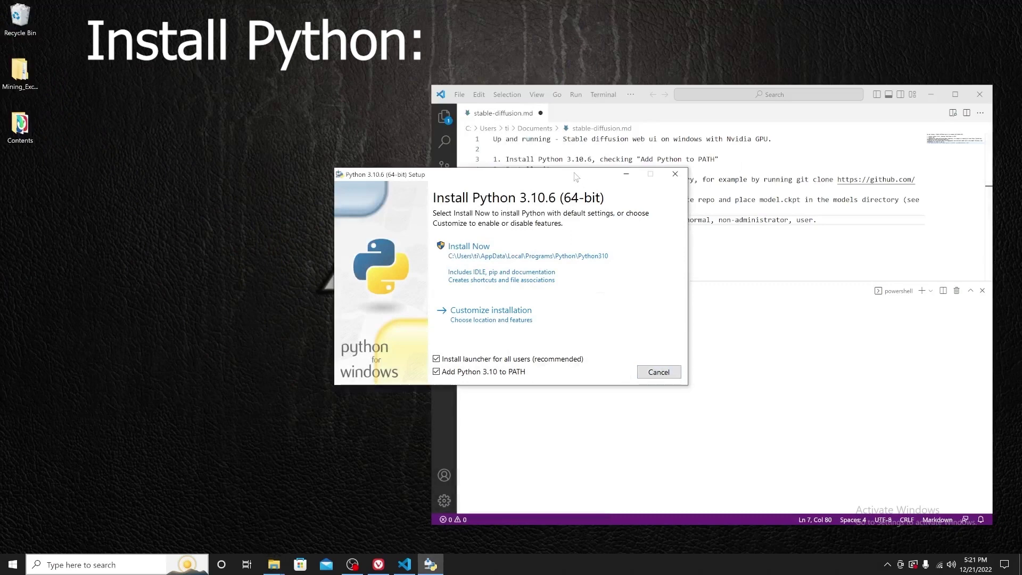
{"action": "left_click_drag", "start_coordinate": [576, 176], "coordinate": [448, 176]}
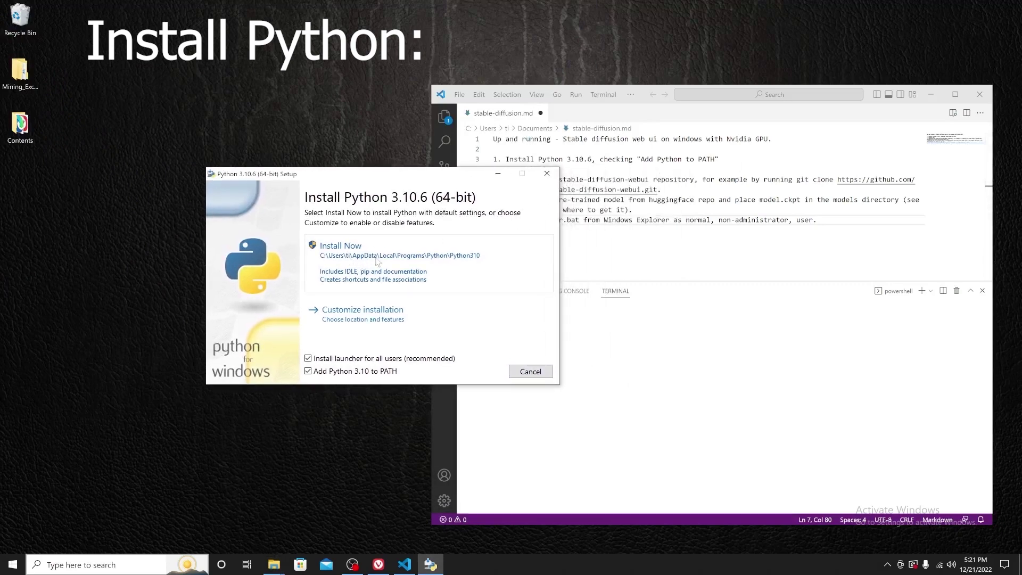
{"action": "left_click", "coordinate": [378, 261]}
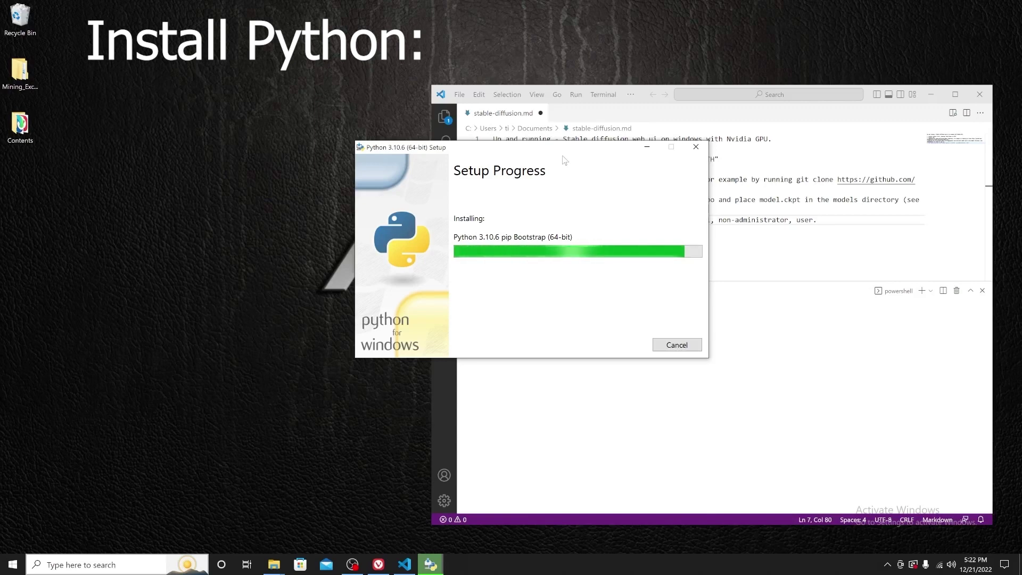
Disable the path length limit and close the Python setup
{"action": "left_click_drag", "start_coordinate": [562, 152], "coordinate": [650, 81]}
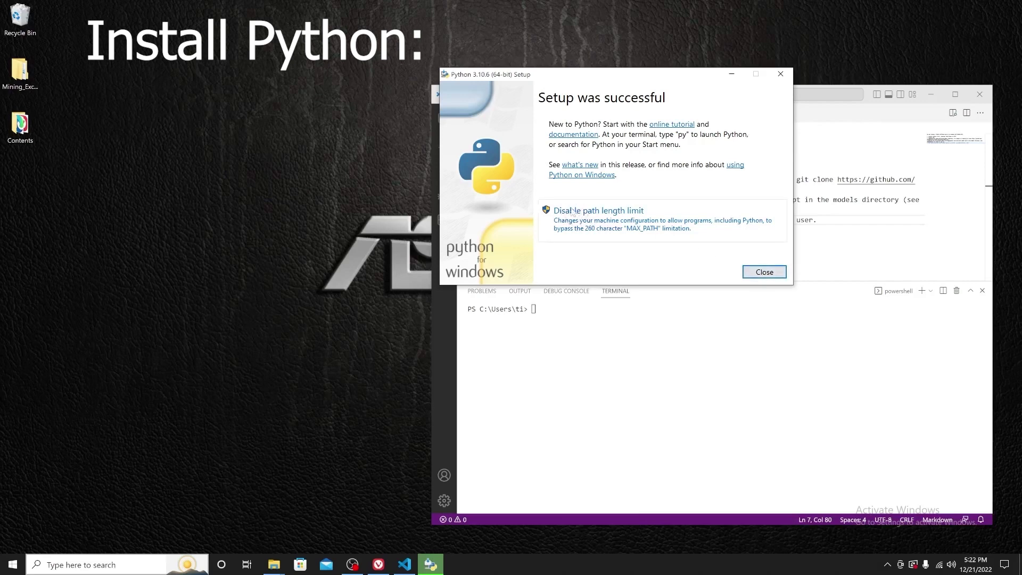
{"action": "left_click", "coordinate": [604, 223]}
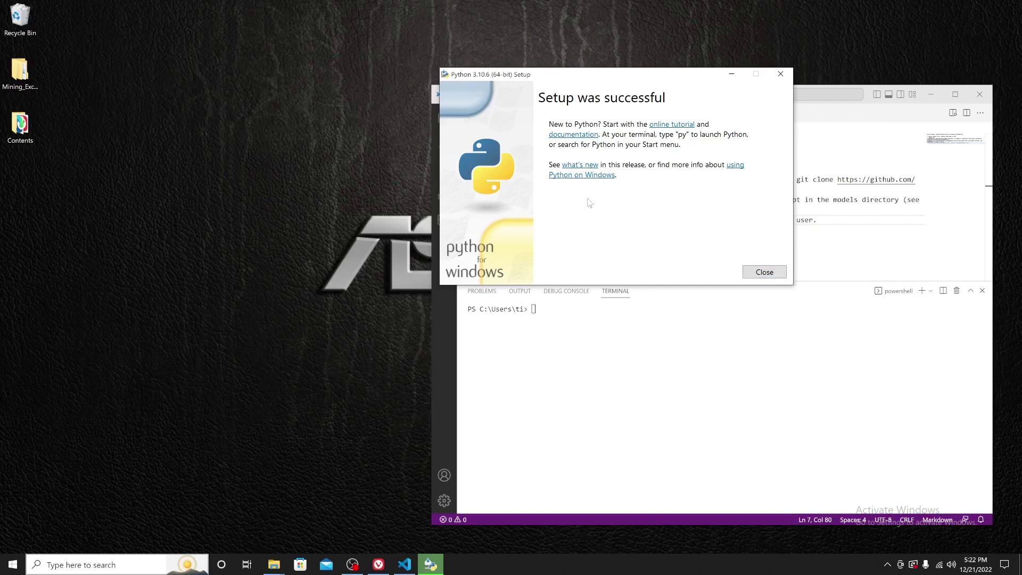
{"action": "left_click", "coordinate": [765, 273]}
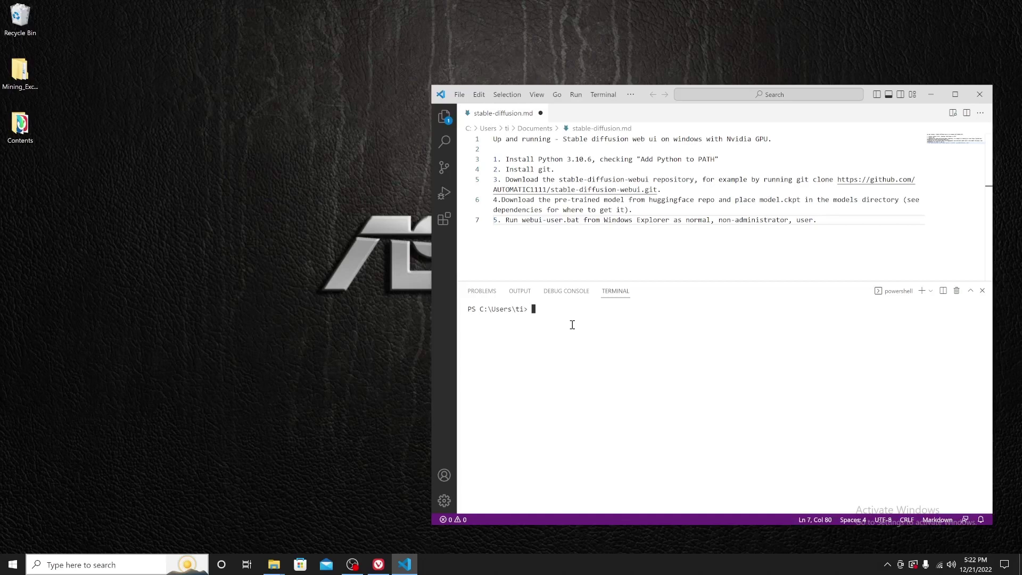
Replace the Visual Studio Code terminal with a fresh one and try to start python in it
{"action": "right_click", "coordinate": [895, 293]}
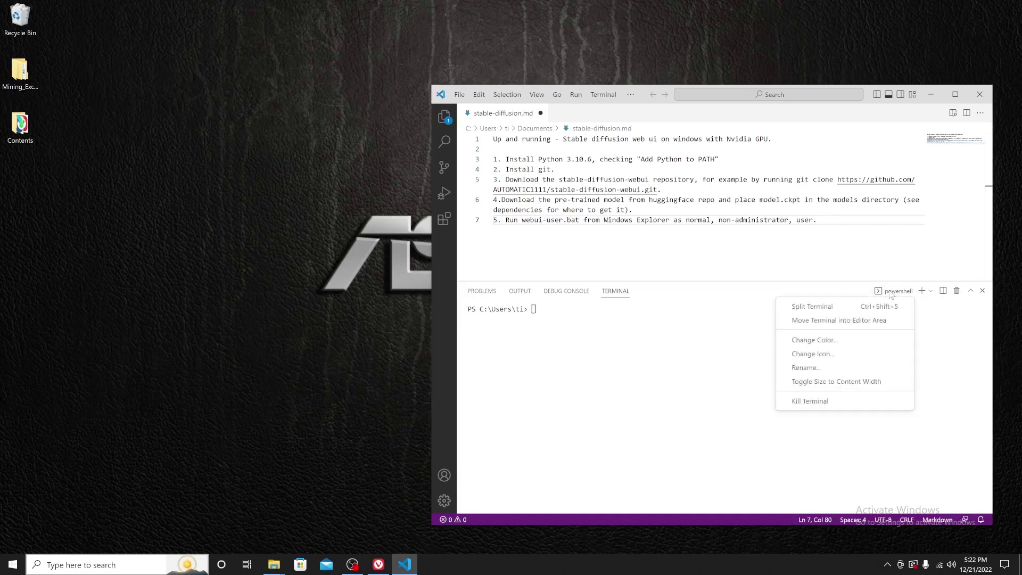
{"action": "left_click", "coordinate": [810, 403]}
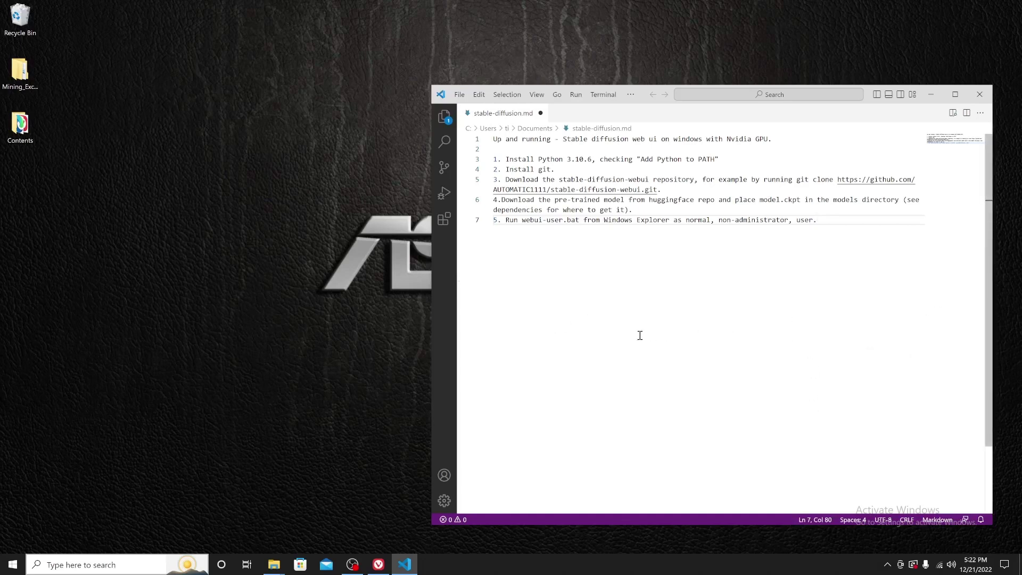
{"action": "key", "text": "ctrl+grave"}
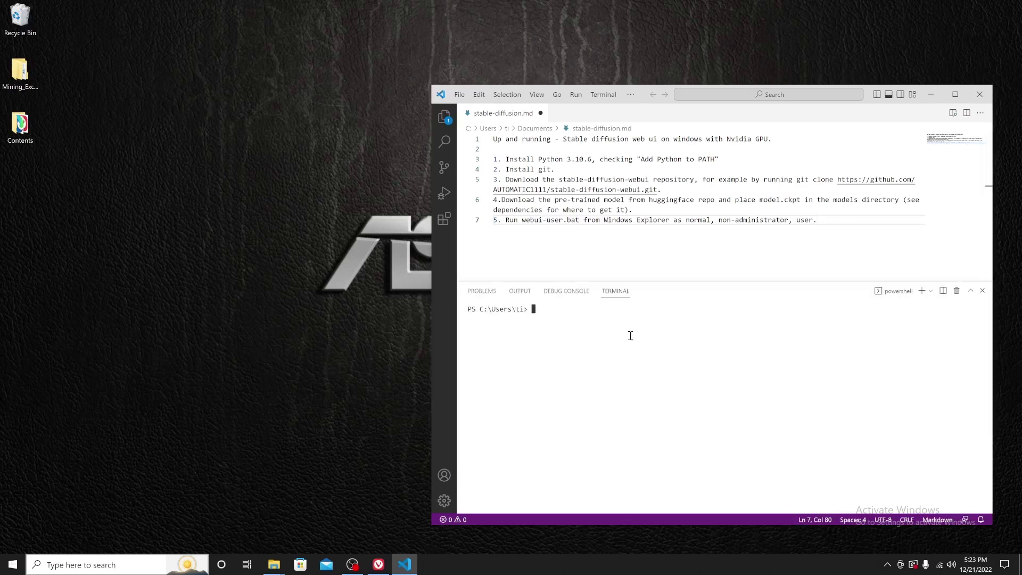
{"action": "type", "text": "python"}
{"action": "key", "text": "Return"}
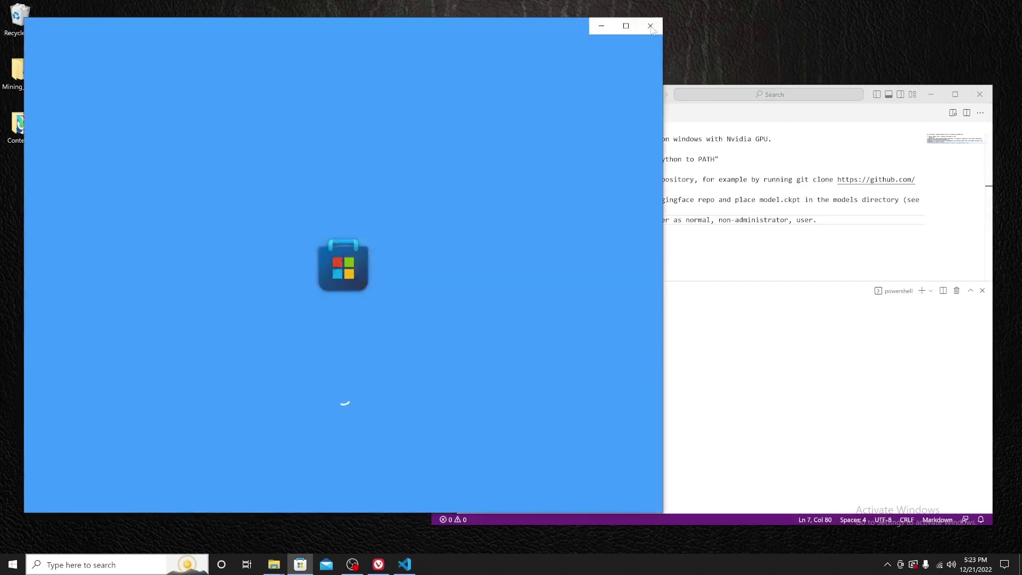
{"action": "left_click", "coordinate": [651, 26]}
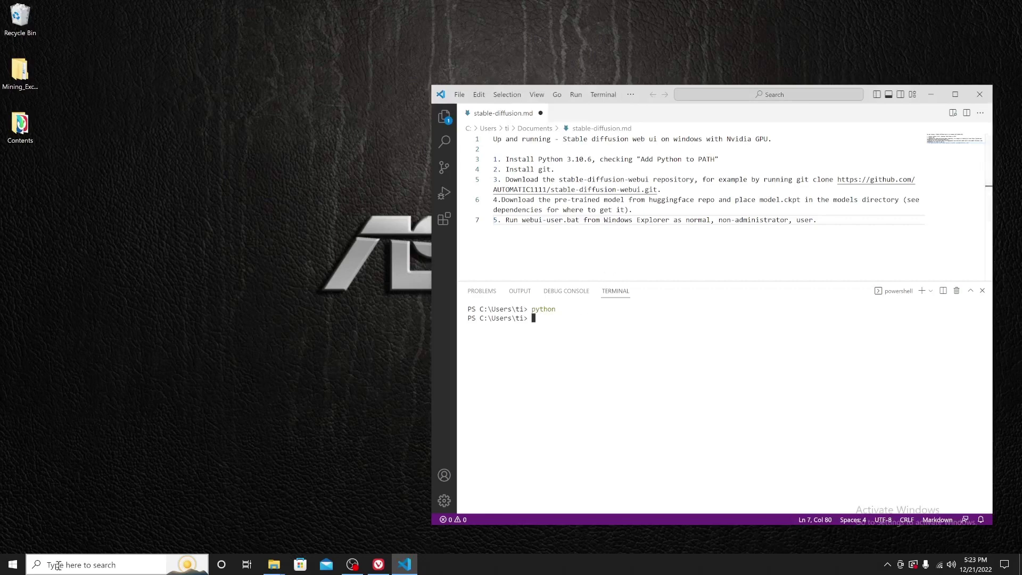
Open a Command Prompt and run python there to check the installation
{"action": "left_click", "coordinate": [87, 567]}
{"action": "type", "text": "term"}
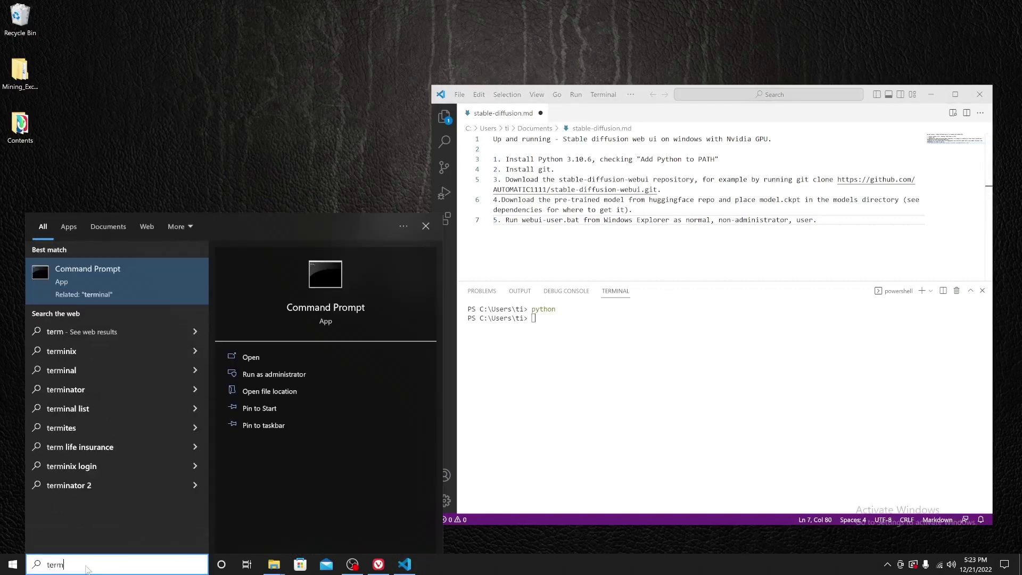
{"action": "key", "text": "Return"}
{"action": "left_click_drag", "start_coordinate": [171, 36], "coordinate": [176, 107]}
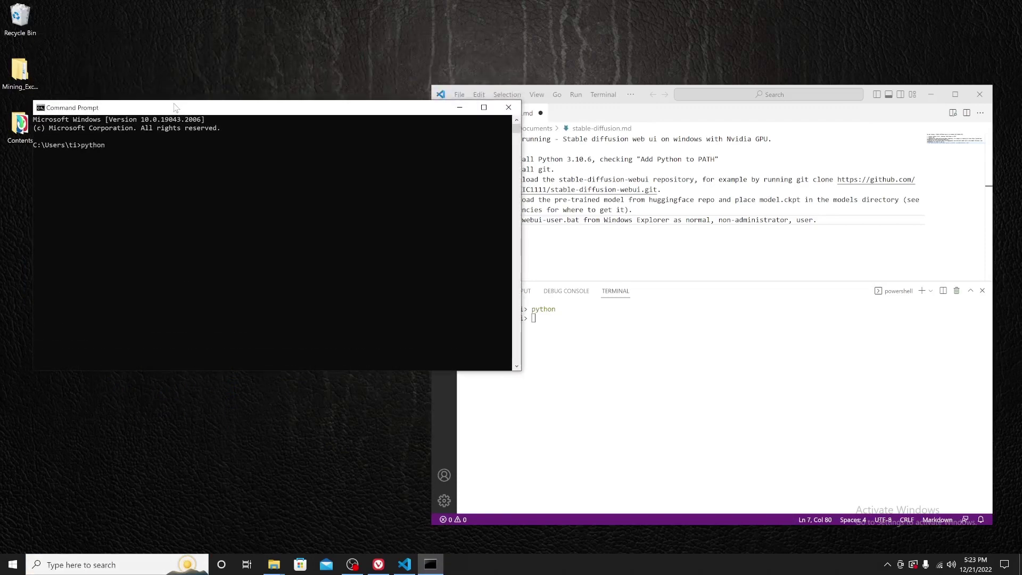
{"action": "key", "text": "Return"}
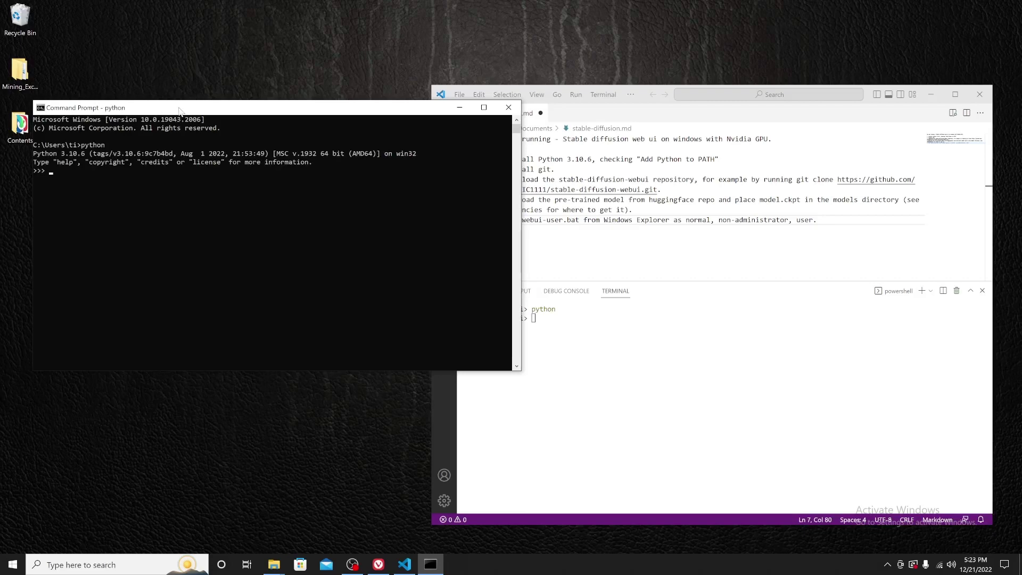
{"action": "left_click_drag", "start_coordinate": [157, 110], "coordinate": [156, 120]}
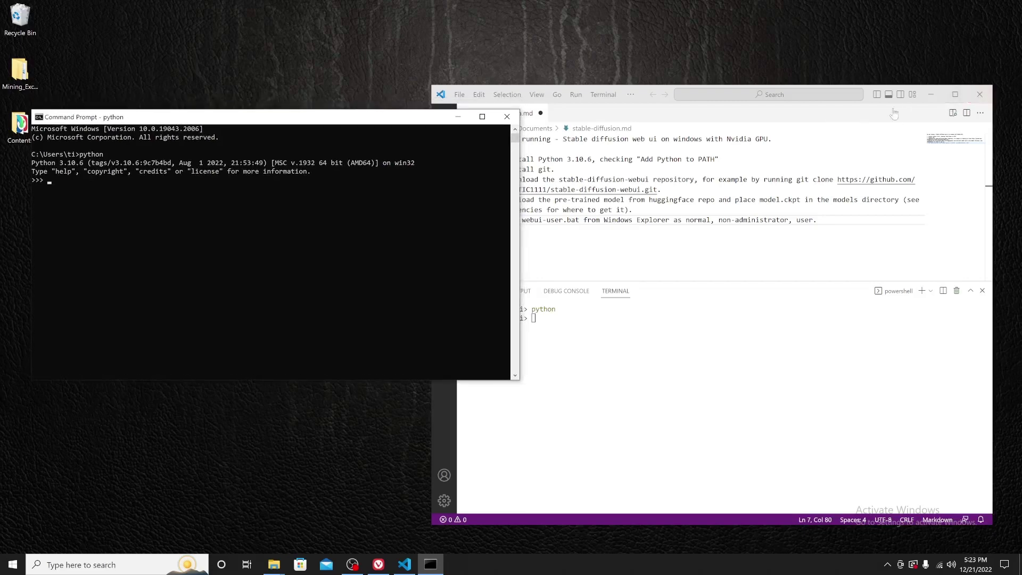
Close and relaunch Visual Studio Code so that it picks up the new PATH
{"action": "left_click", "coordinate": [980, 94]}
{"action": "left_click", "coordinate": [98, 565]}
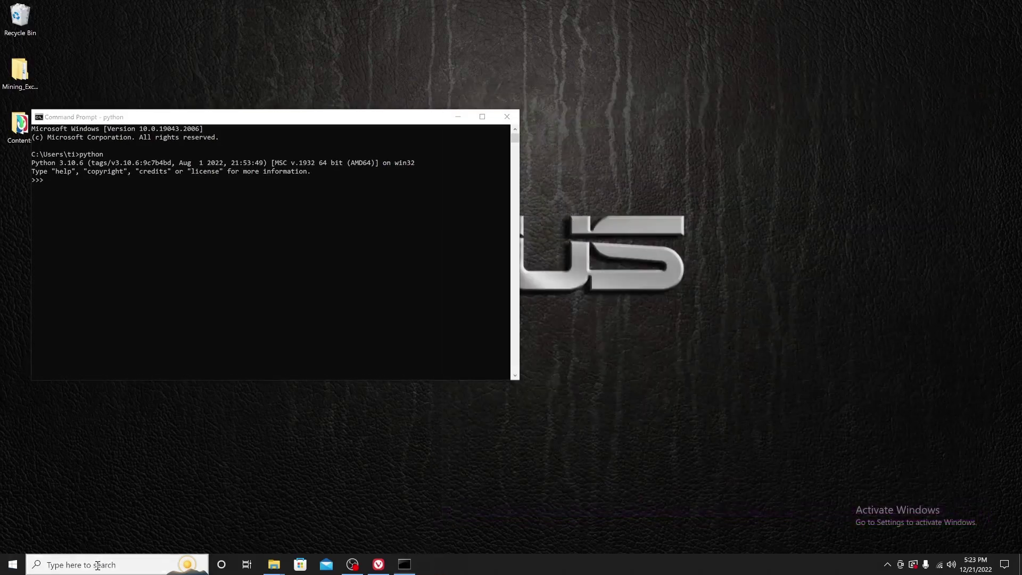
{"action": "type", "text": "vs"}
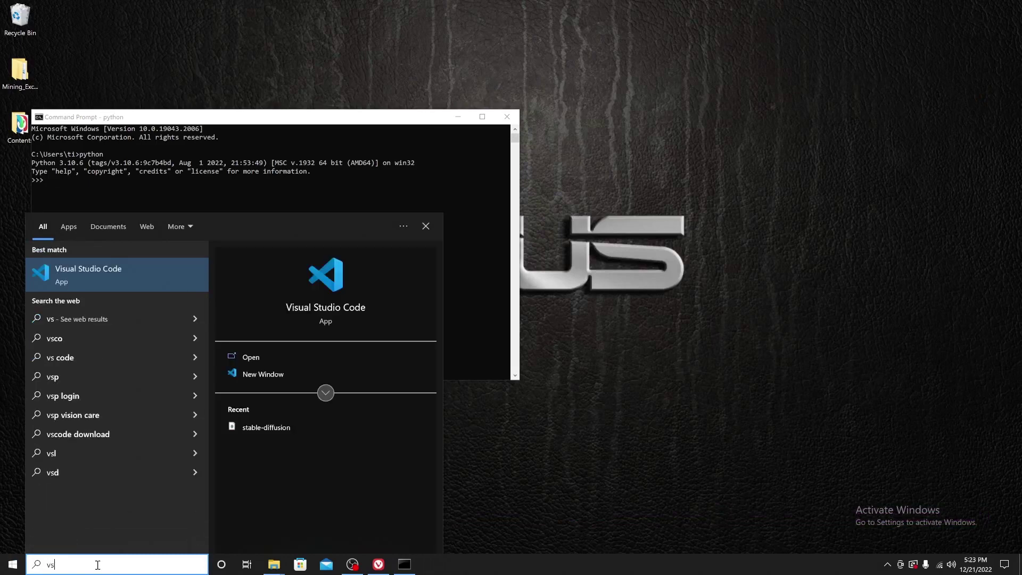
{"action": "left_click", "coordinate": [97, 276]}
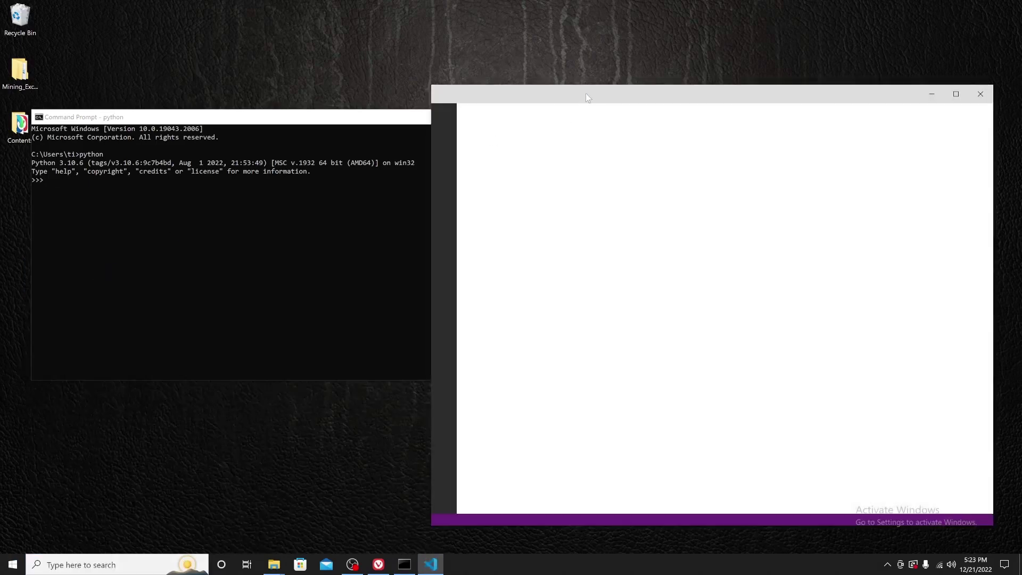
{"action": "left_click", "coordinate": [537, 94]}
{"action": "mouse_move", "coordinate": [612, 93]}
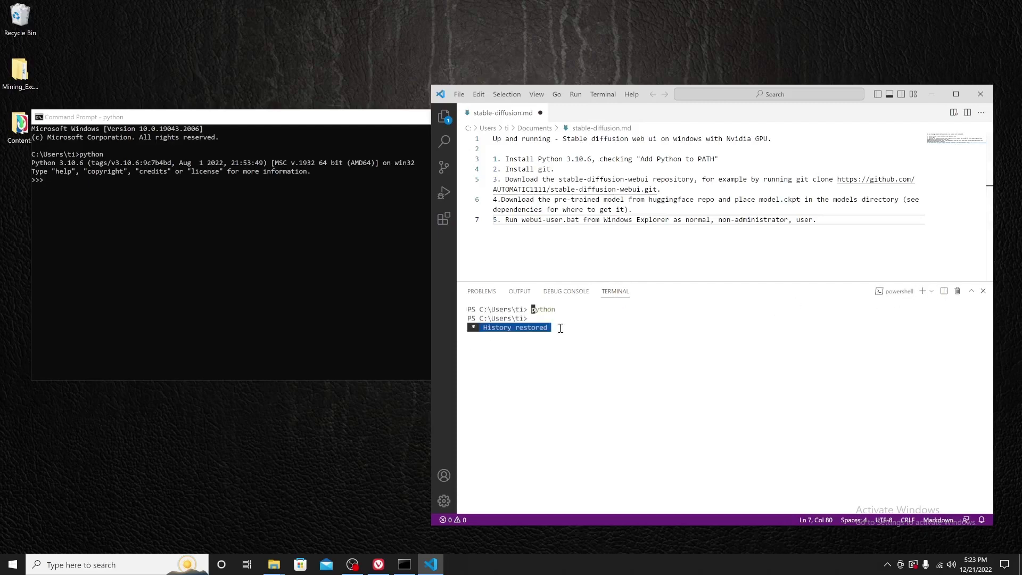
Run python in the Visual Studio Code terminal and close the Command Prompt window
{"action": "type", "text": "python"}
{"action": "key", "text": "Return"}
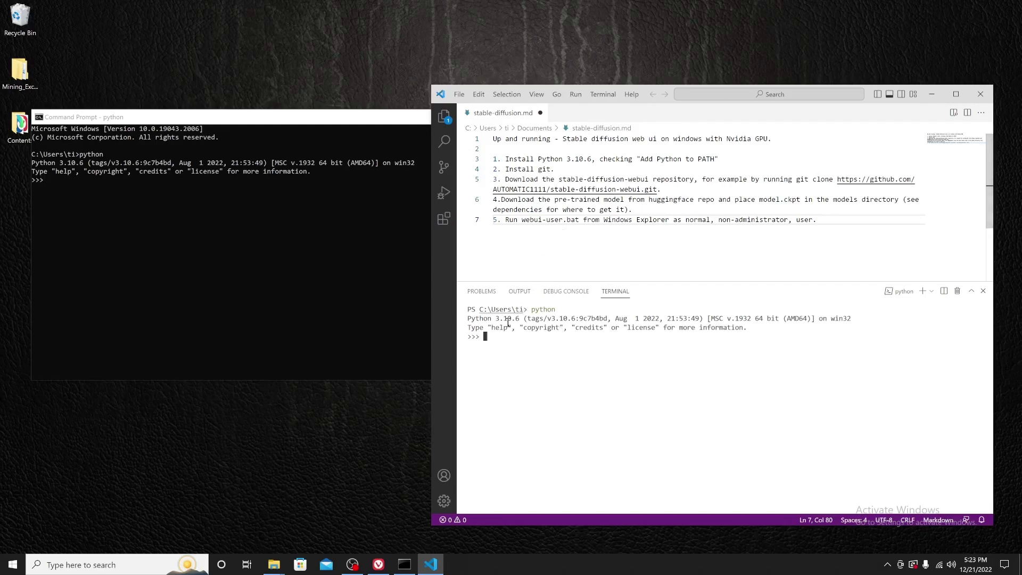
{"action": "left_click", "coordinate": [328, 174]}
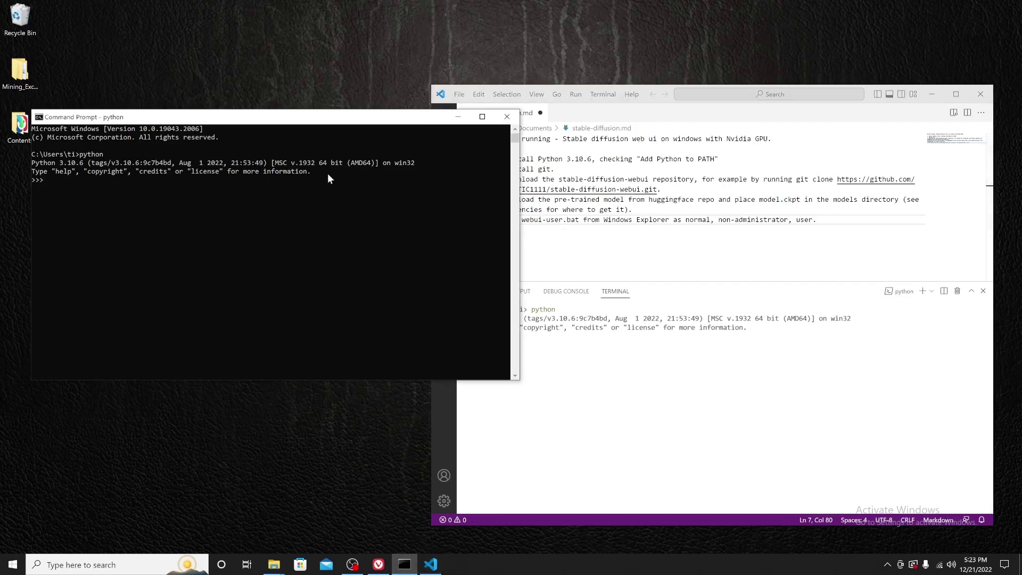
{"action": "left_click", "coordinate": [500, 120]}
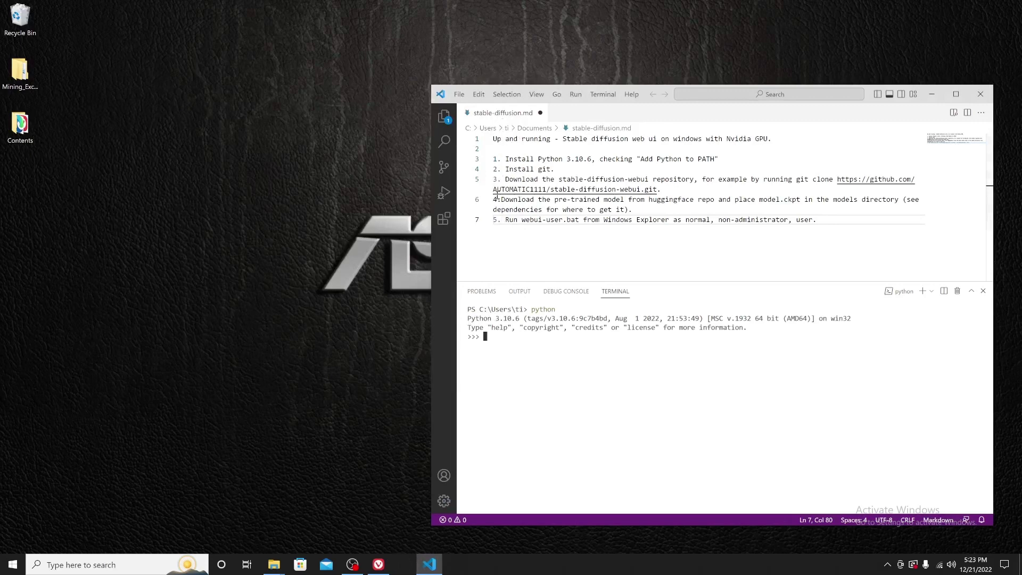
Switch to the Vivaldi browser, search the web for "Git official site" and open the git-scm.com homepage
{"action": "left_click", "coordinate": [379, 567]}
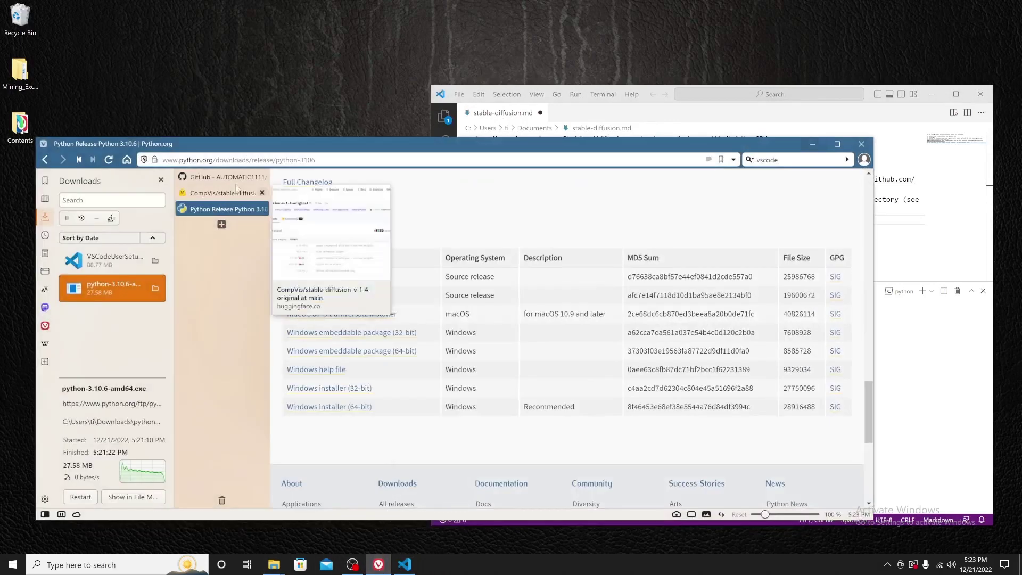
{"action": "left_click", "coordinate": [277, 159]}
{"action": "type", "text": "G"}
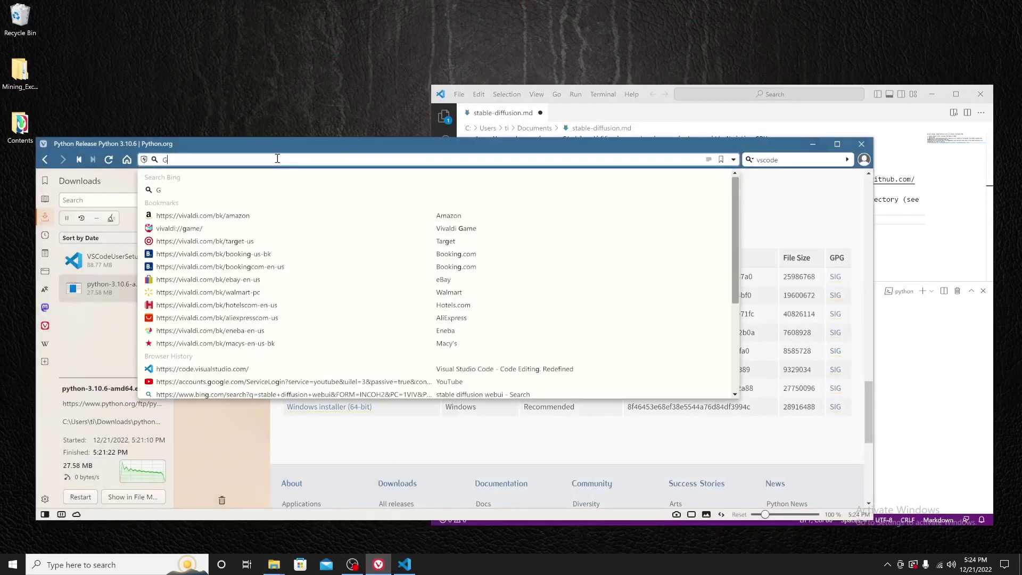
{"action": "type", "text": "it"}
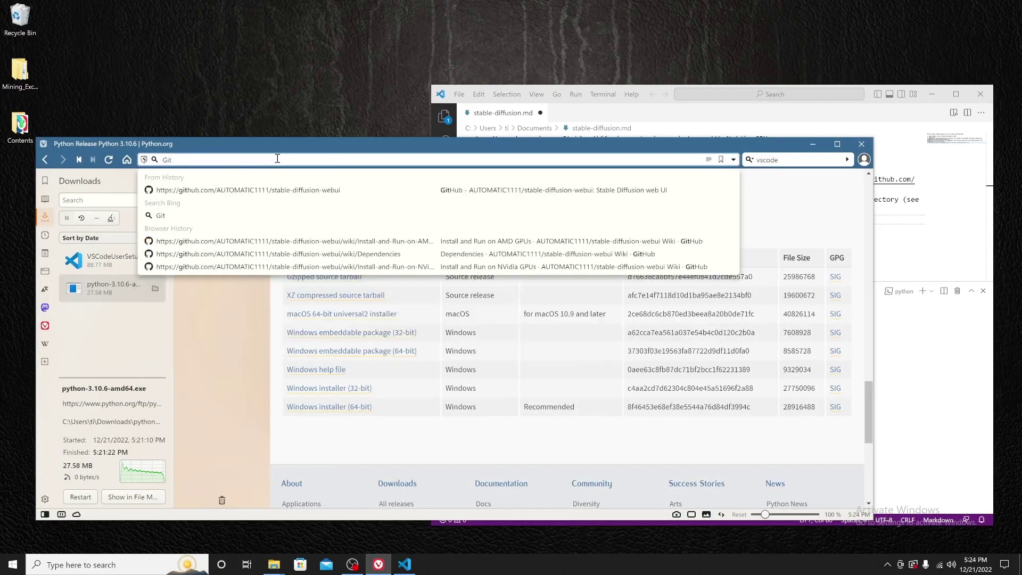
{"action": "type", "text": " offic"}
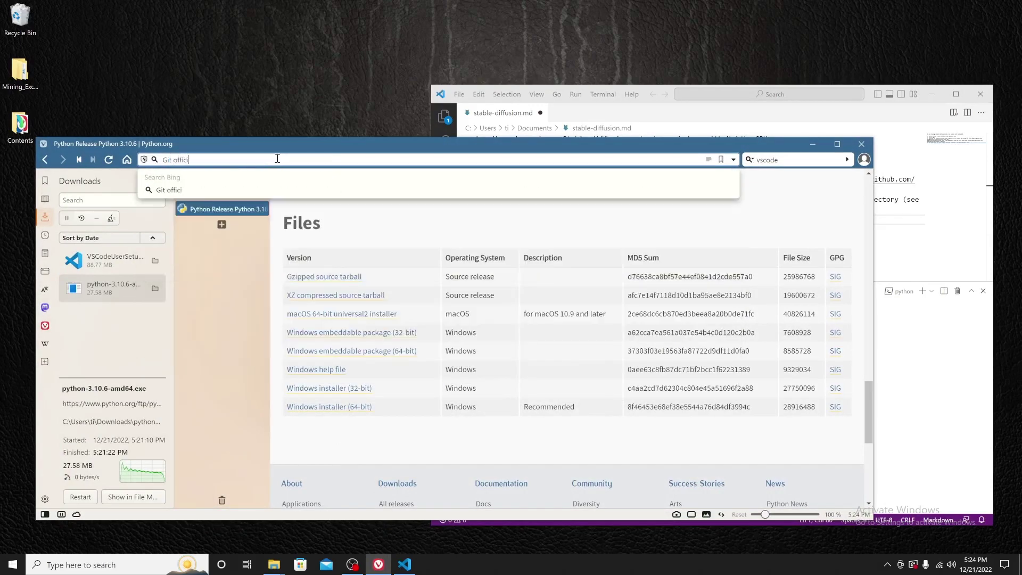
{"action": "type", "text": "ial site"}
{"action": "key", "text": "Return"}
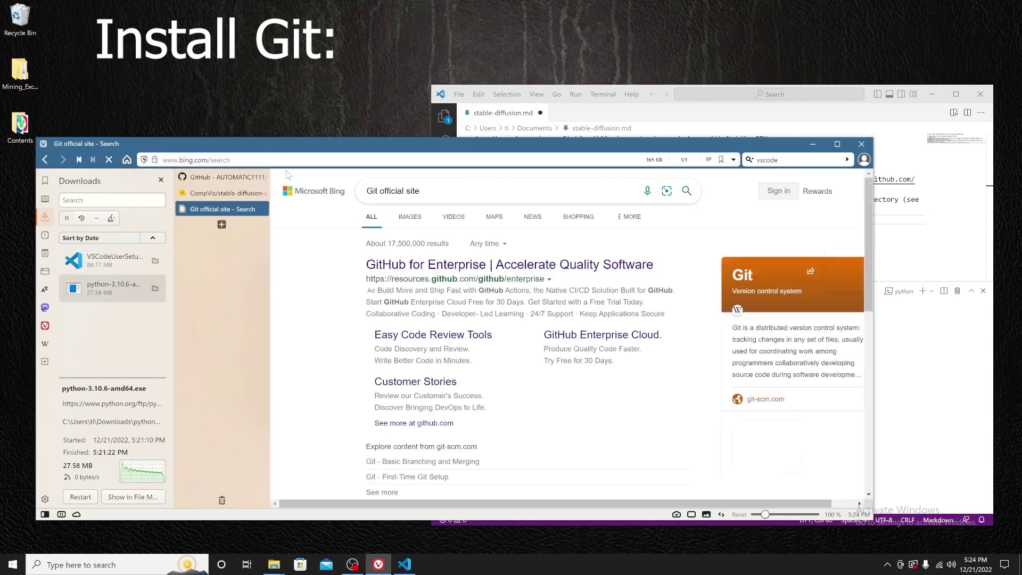
{"action": "scroll", "coordinate": [442, 344], "scroll_direction": "down", "scroll_amount": 4}
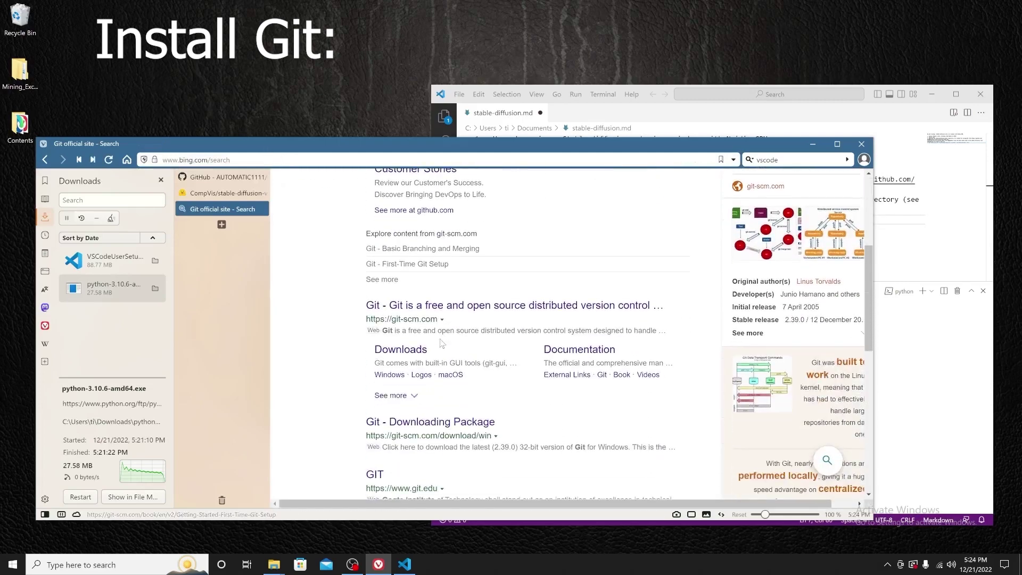
{"action": "left_click", "coordinate": [440, 308]}
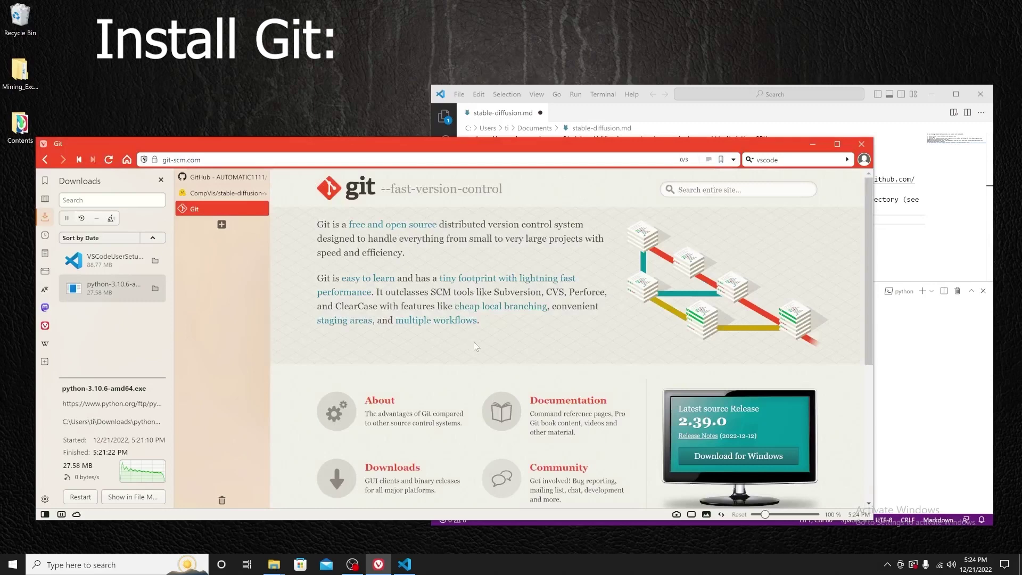
Download the latest 64-bit Git for Windows installer, Git-2.39.0.2-64-bit.exe, to the default download location
{"action": "scroll", "coordinate": [474, 342], "scroll_direction": "down", "scroll_amount": 3}
{"action": "scroll", "coordinate": [474, 342], "scroll_direction": "up", "scroll_amount": 3}
{"action": "left_click", "coordinate": [743, 462]}
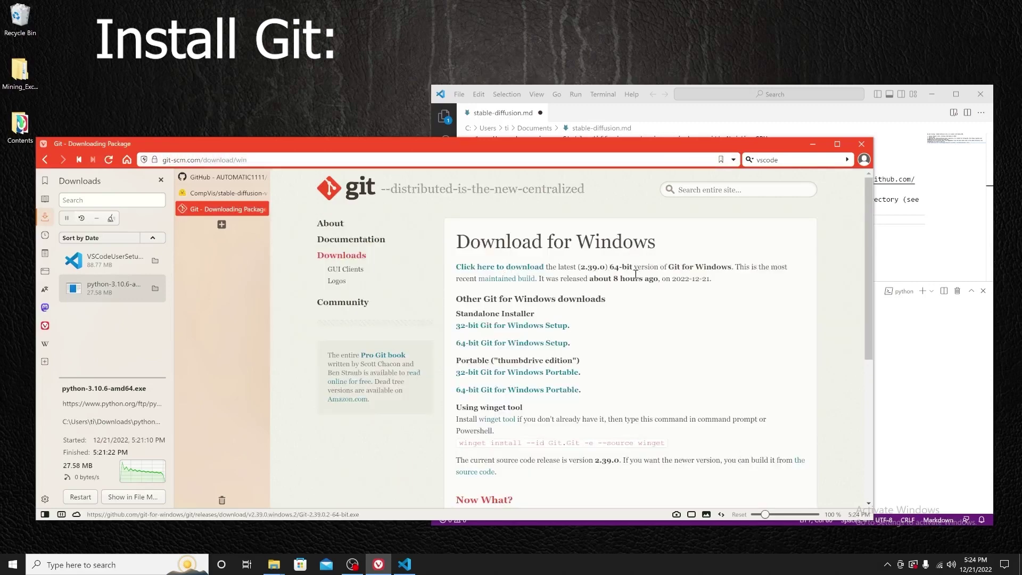
{"action": "left_click", "coordinate": [514, 271]}
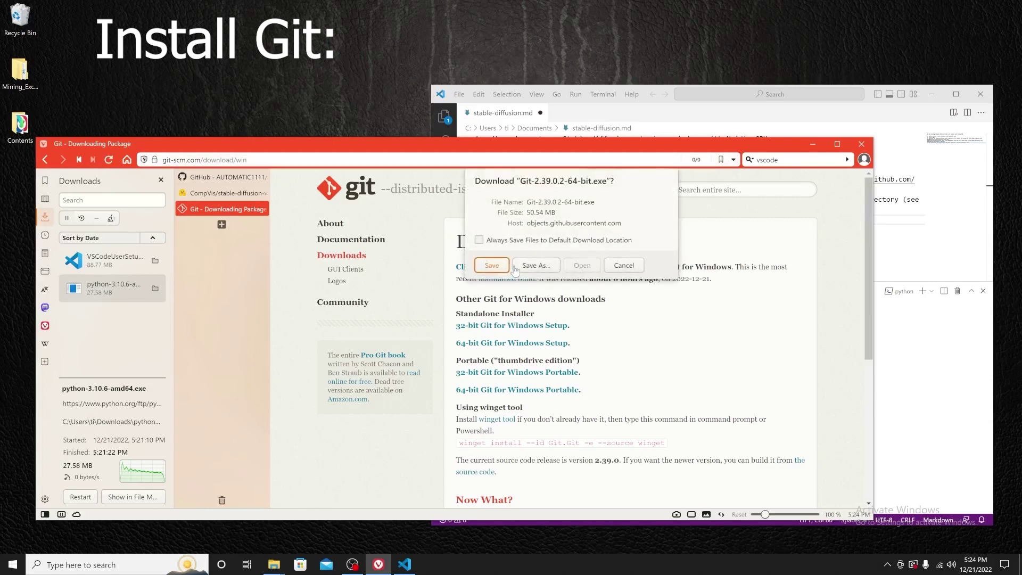
{"action": "left_click", "coordinate": [490, 271]}
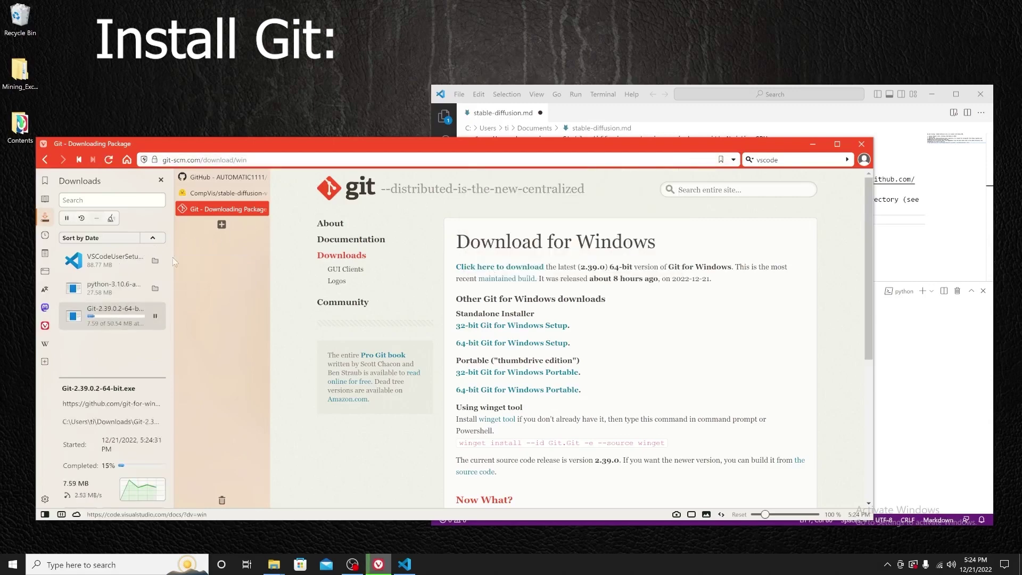
Close the Git website tab and launch the downloaded Git-2.39.0.2-64-bit.exe installer
{"action": "left_click", "coordinate": [45, 217]}
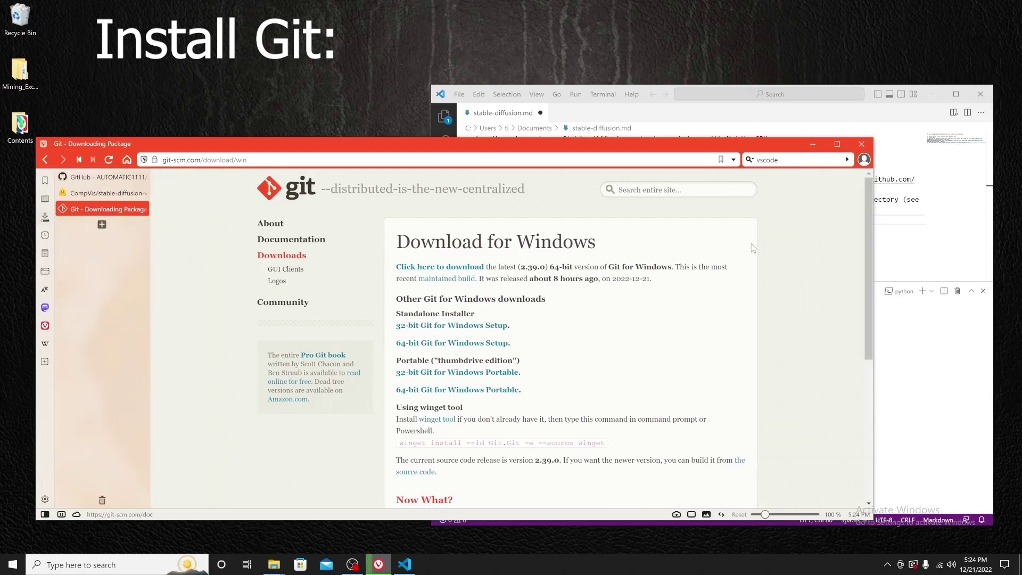
{"action": "left_click", "coordinate": [45, 160]}
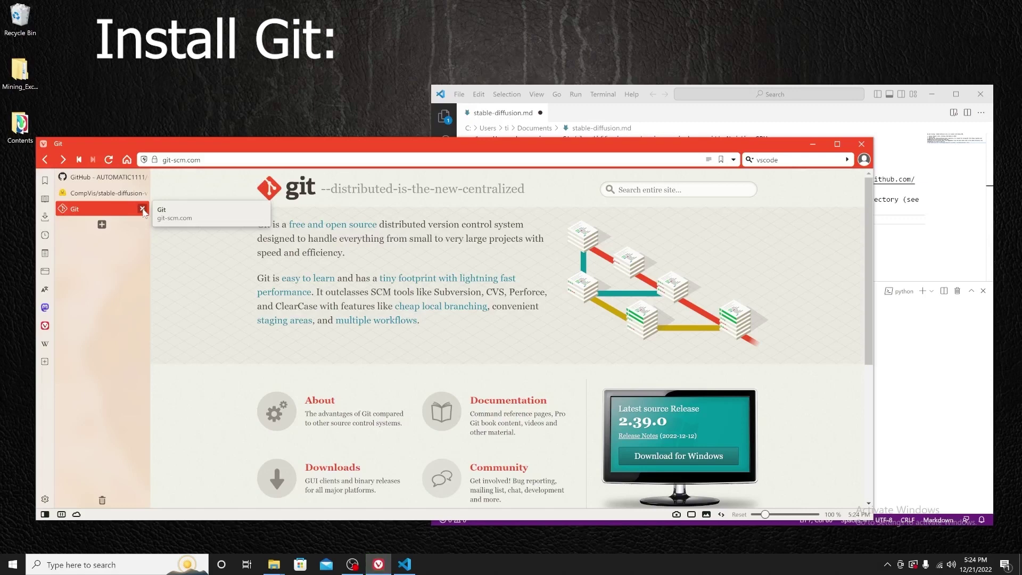
{"action": "left_click", "coordinate": [142, 208]}
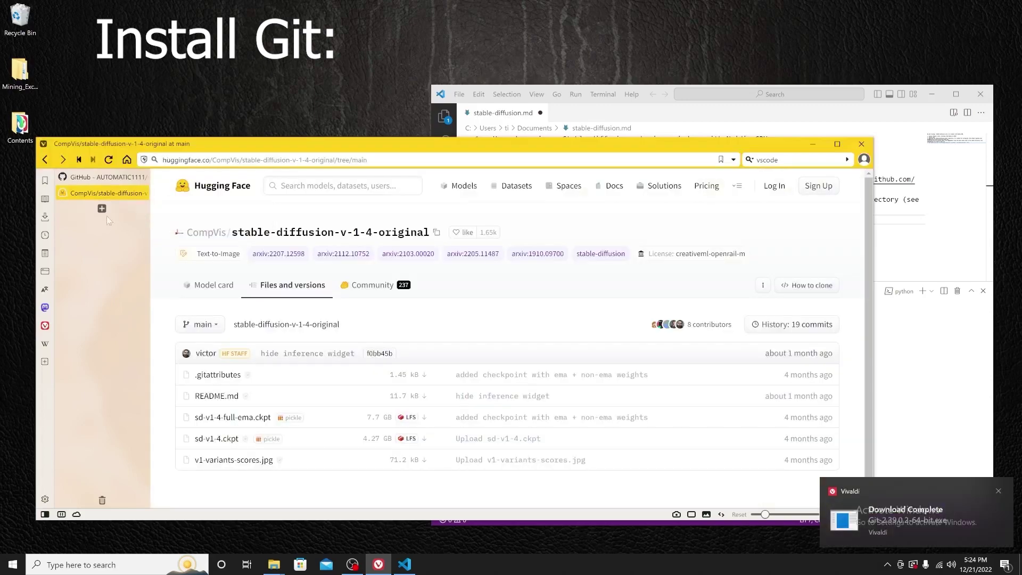
{"action": "left_click", "coordinate": [45, 216]}
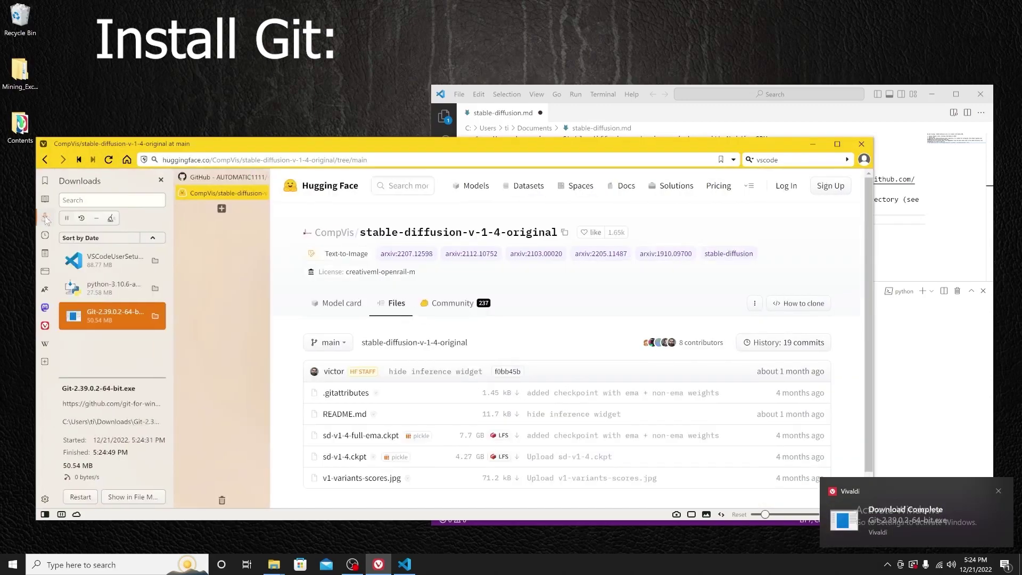
{"action": "double_click", "coordinate": [112, 314]}
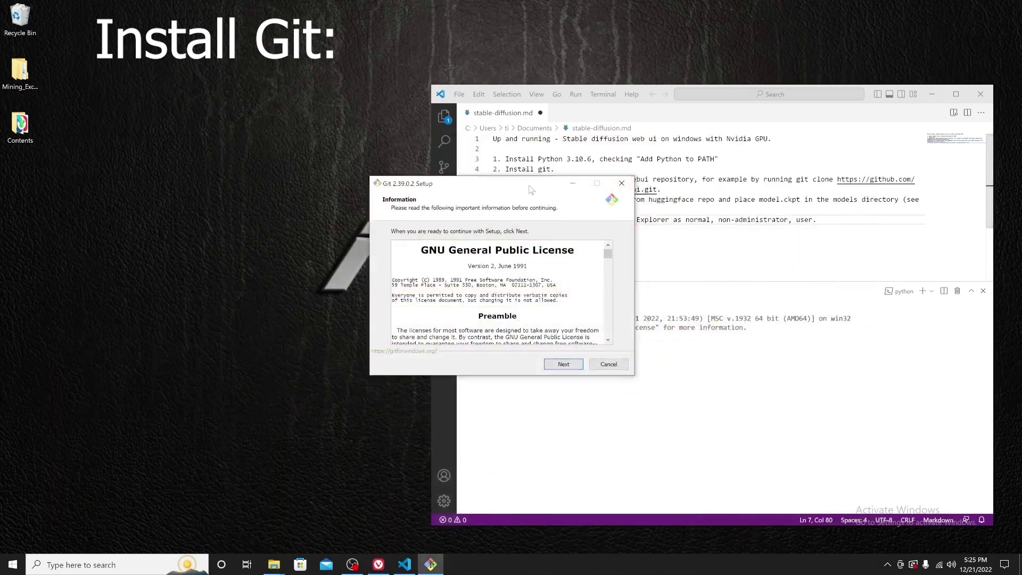
Proceed past the Git license, keeping the destination C:\Program Files\Git, the default components and the Start Menu folder Git
{"action": "left_click_drag", "start_coordinate": [531, 189], "coordinate": [596, 179]}
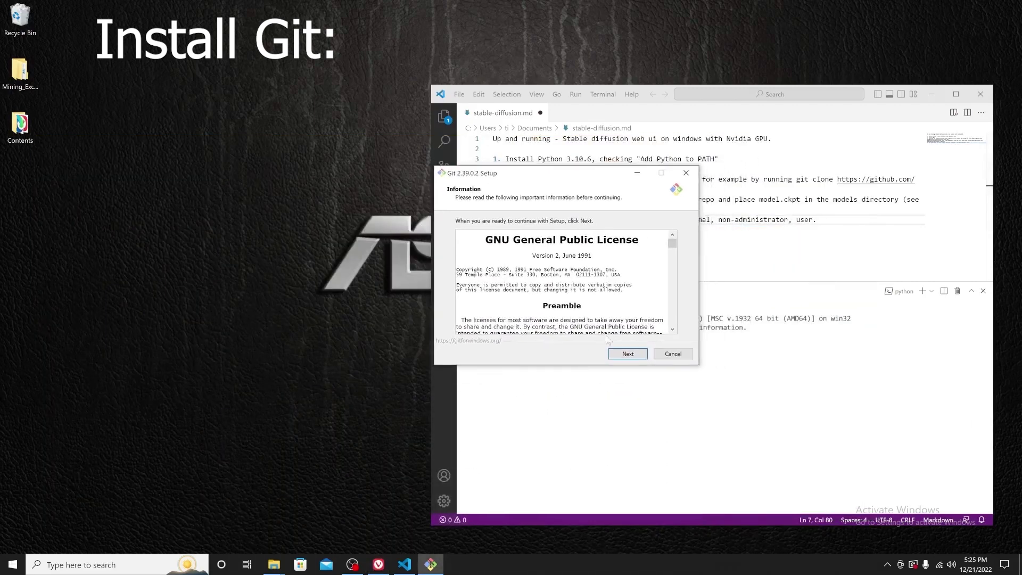
{"action": "left_click", "coordinate": [638, 355]}
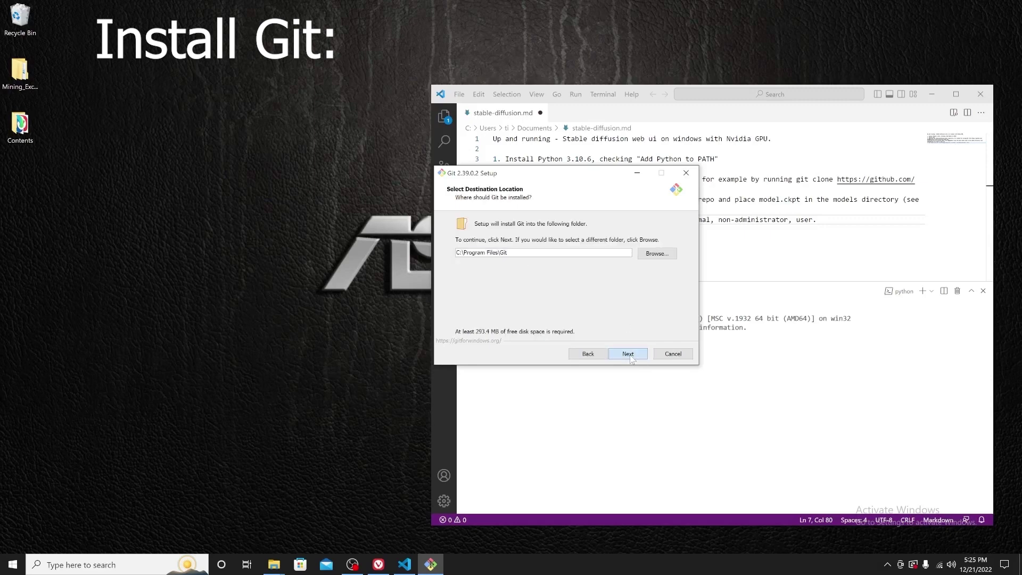
{"action": "left_click", "coordinate": [631, 358]}
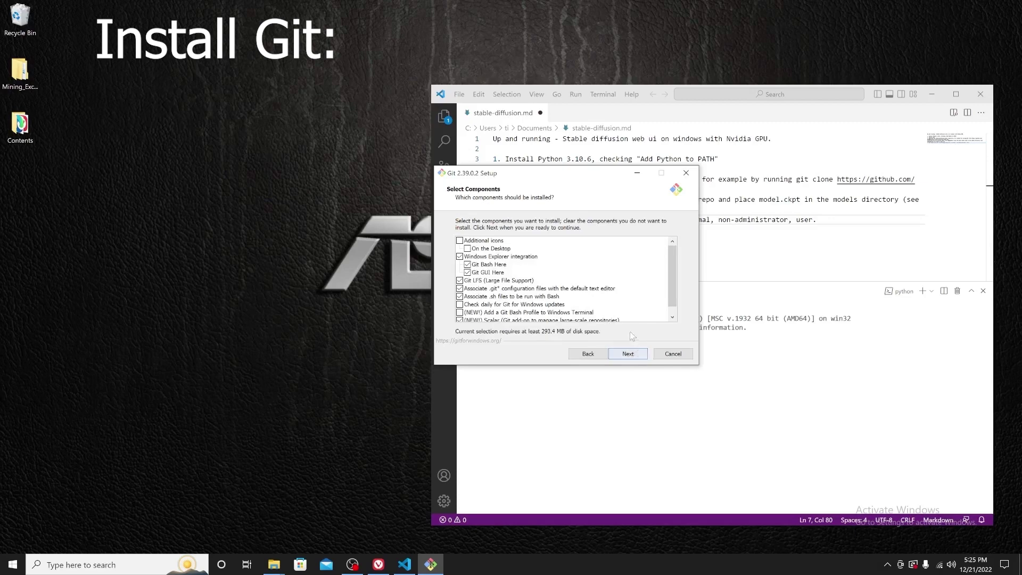
{"action": "left_click", "coordinate": [640, 358]}
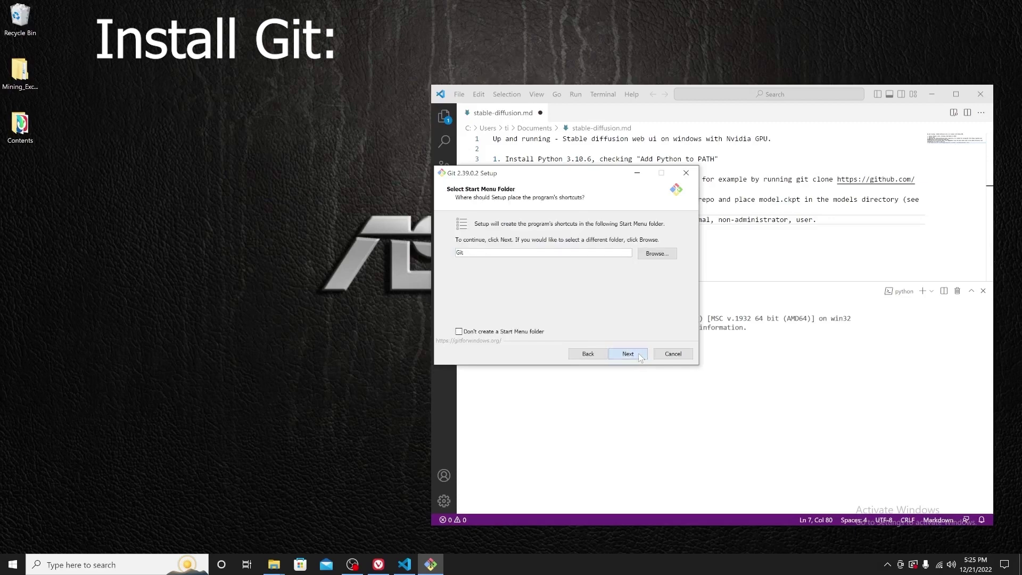
{"action": "left_click", "coordinate": [640, 355]}
Keep the setup defaults from the editor through line endings, including Let Git decide, bundled OpenSSH and Windows-style checkout with Unix-style commits
{"action": "left_click", "coordinate": [639, 356]}
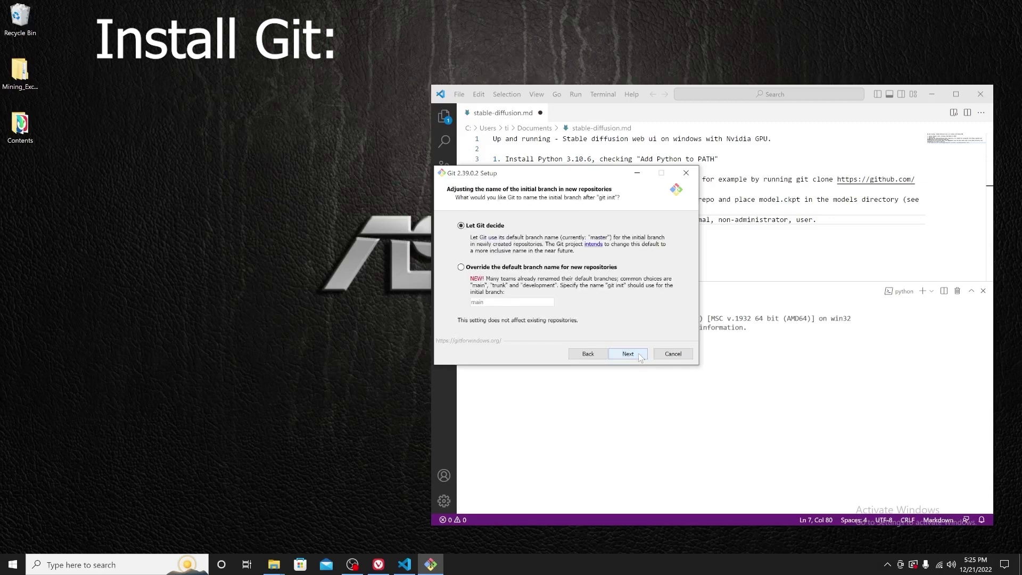
{"action": "left_click", "coordinate": [639, 355]}
{"action": "left_click", "coordinate": [638, 354]}
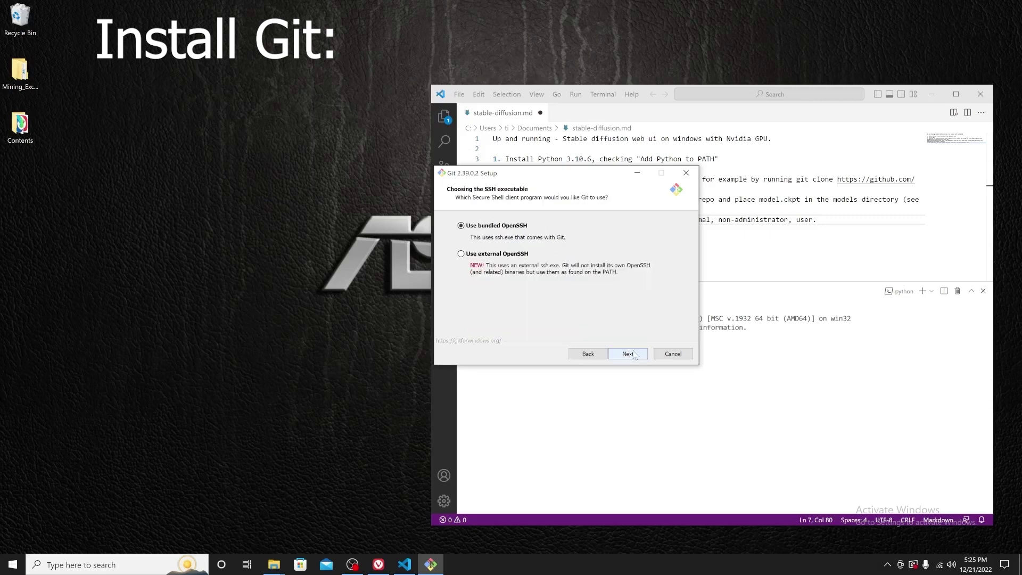
{"action": "left_click", "coordinate": [635, 356]}
{"action": "left_click", "coordinate": [640, 358]}
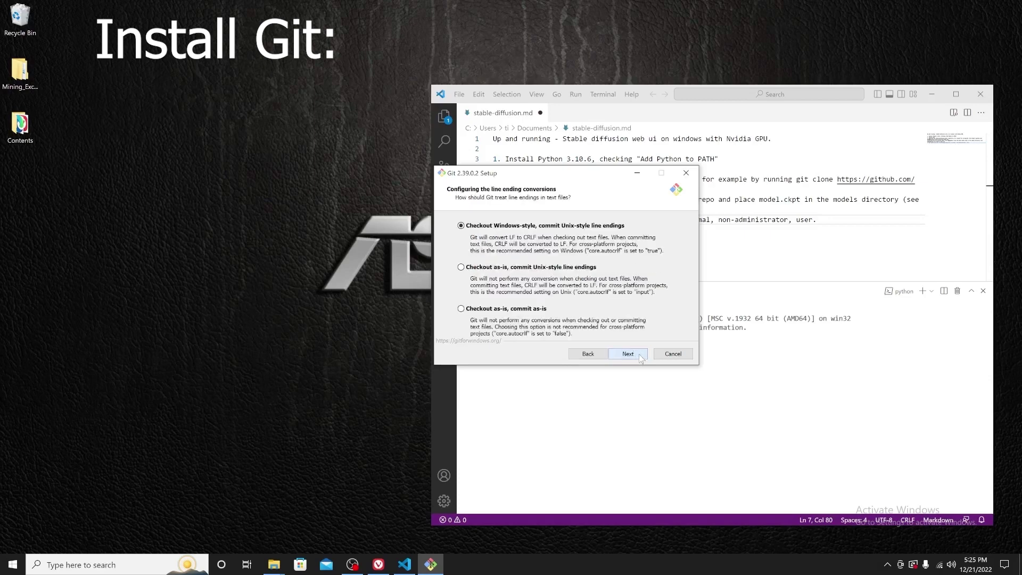
{"action": "left_click", "coordinate": [639, 355]}
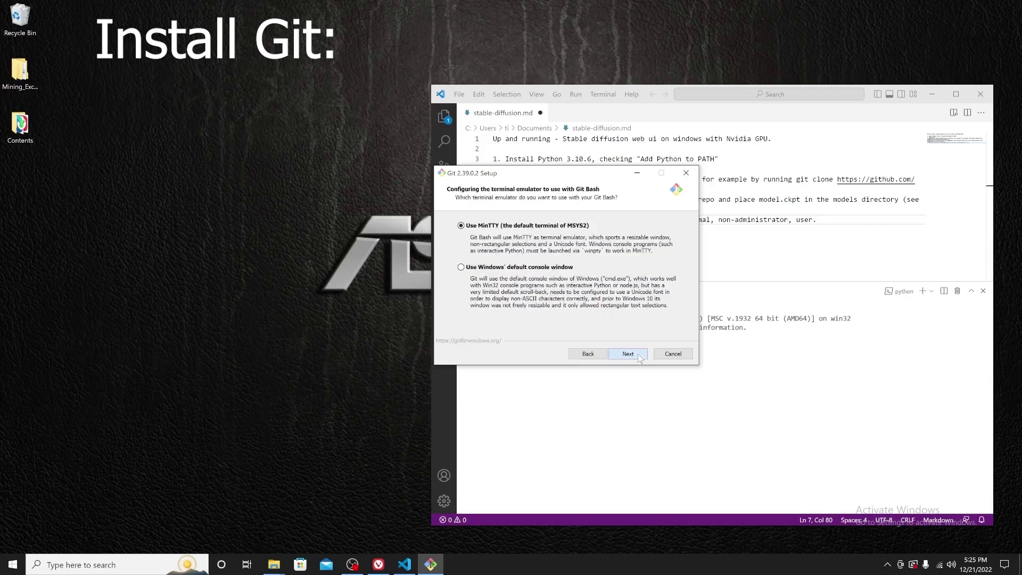
Keep MinTTY, Git Credential Manager and file system caching without experimental options, then install Git and finish the setup wizard
{"action": "left_click", "coordinate": [639, 355]}
{"action": "left_click", "coordinate": [638, 353]}
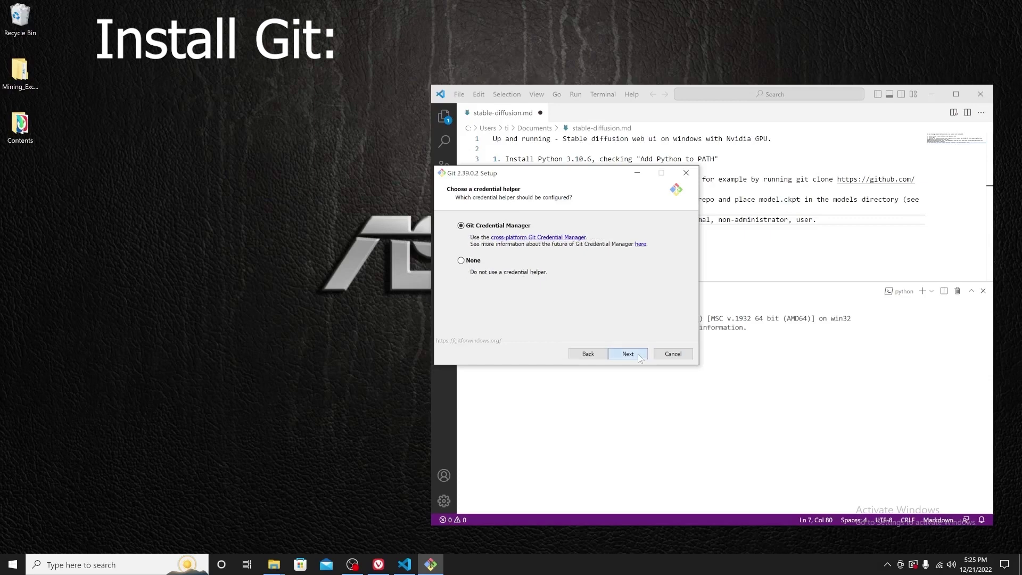
{"action": "left_click", "coordinate": [640, 356]}
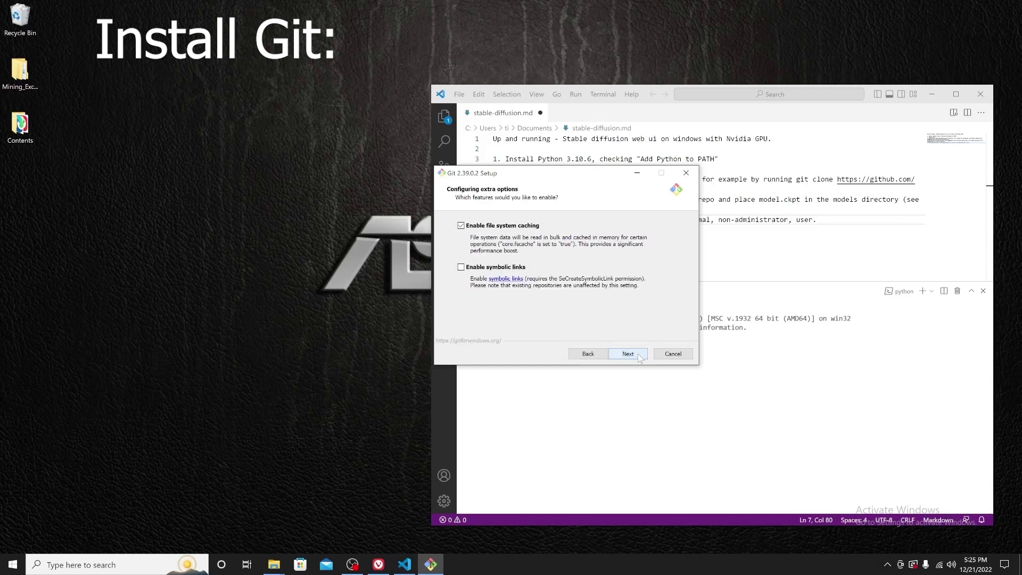
{"action": "left_click", "coordinate": [638, 354]}
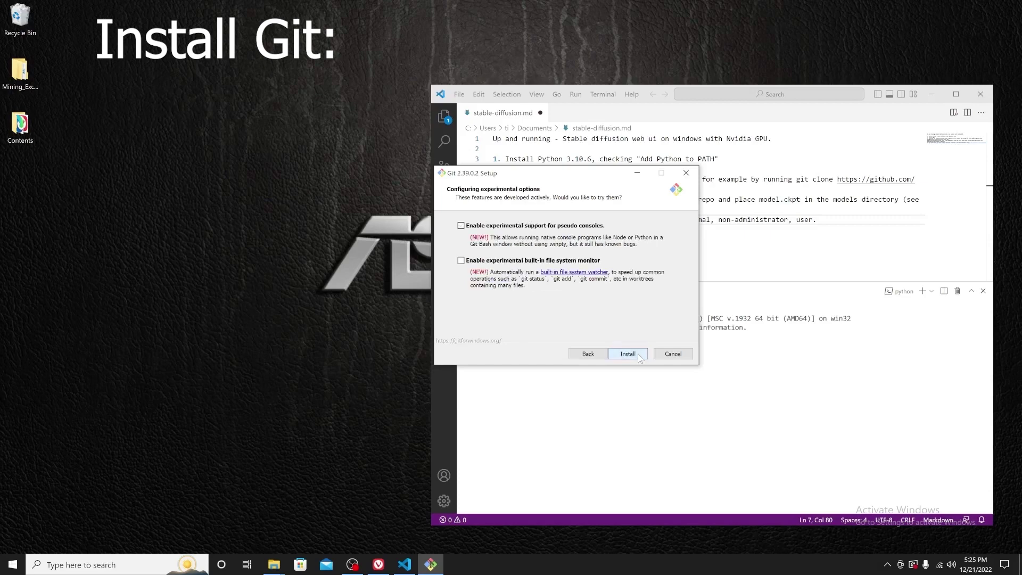
{"action": "left_click", "coordinate": [638, 354]}
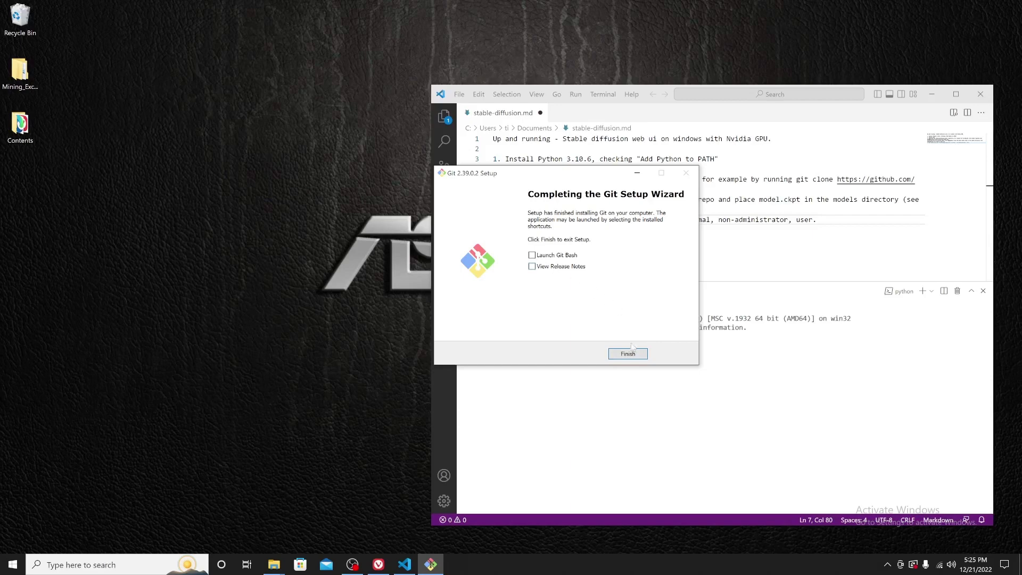
{"action": "left_click", "coordinate": [631, 349]}
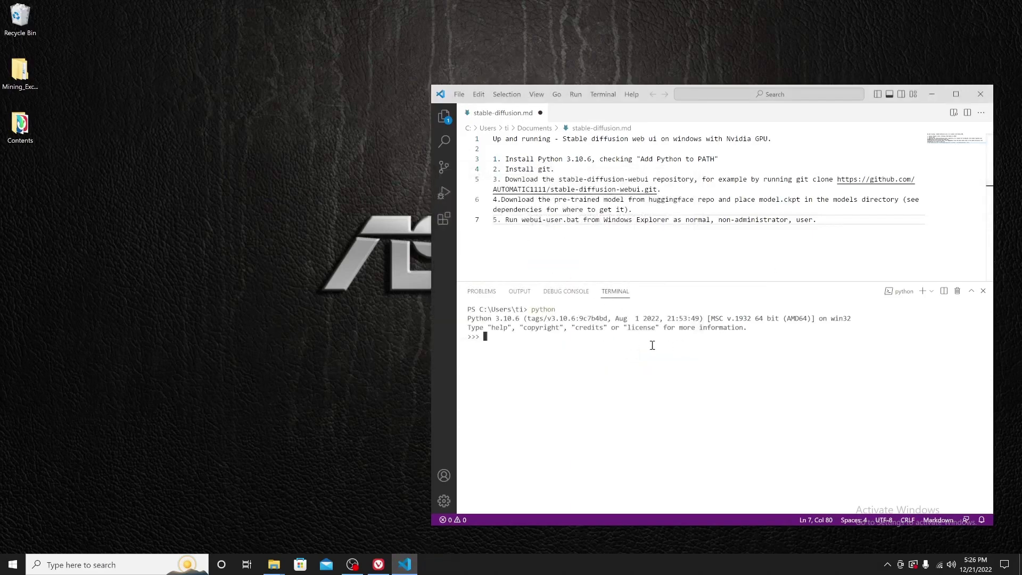
Close and relaunch Visual Studio Code so that its terminal picks up the Git installation
{"action": "key", "text": "ctrl+d"}
{"action": "key", "text": "BackSpace"}
{"action": "left_click", "coordinate": [981, 97]}
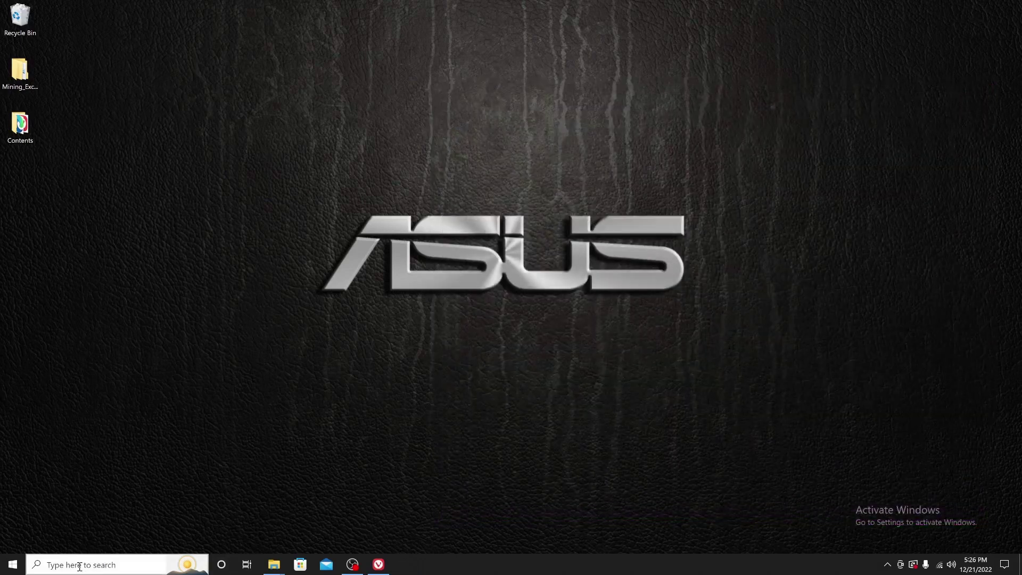
{"action": "left_click", "coordinate": [80, 568]}
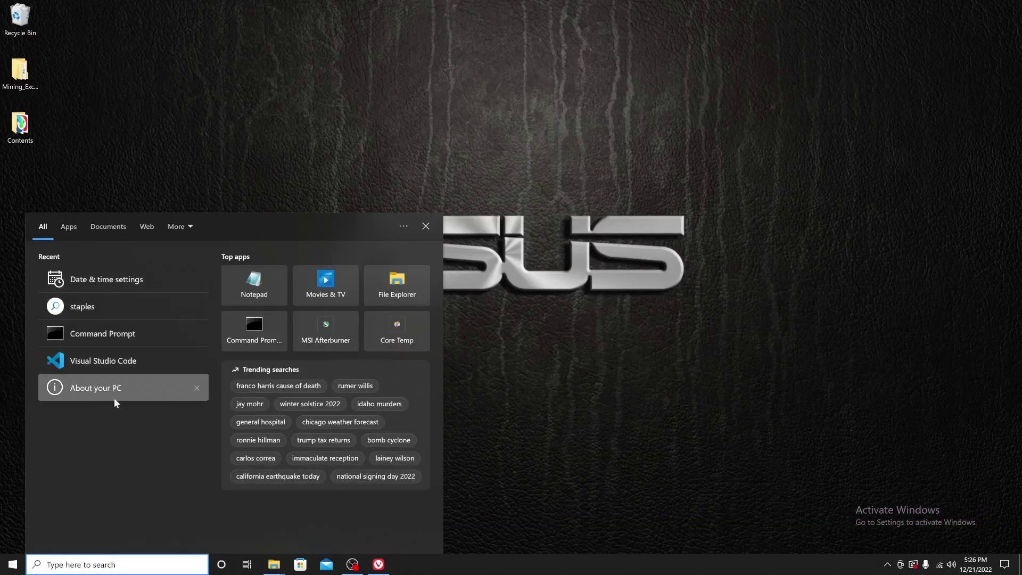
{"action": "left_click", "coordinate": [115, 362]}
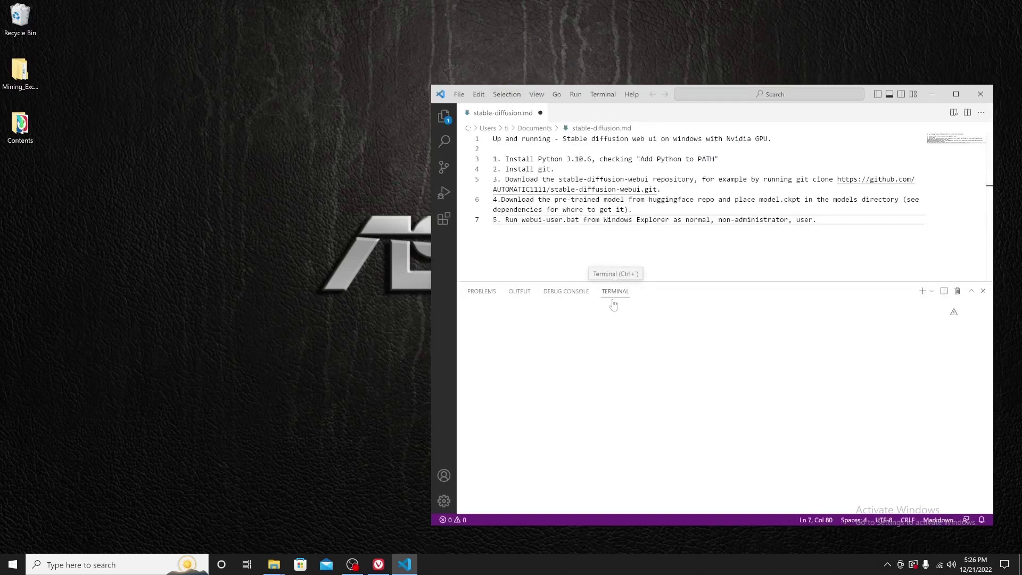
Clear the restored history from the Visual Studio Code terminal and run git to check the installation
{"action": "left_click", "coordinate": [613, 304]}
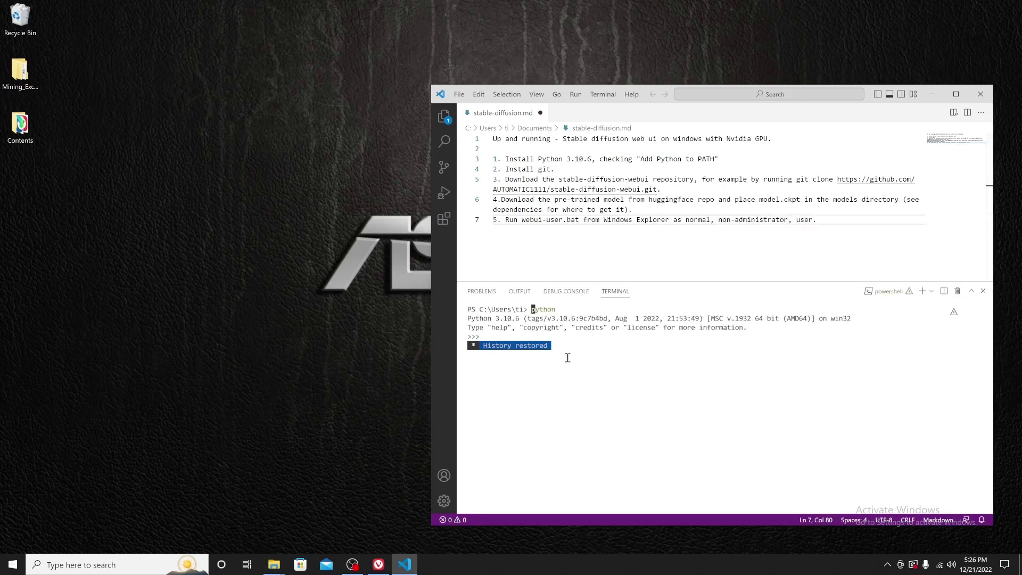
{"action": "key", "text": "Return"}
{"action": "key", "text": "Return"}
{"action": "key", "text": "Return"}
{"action": "key", "text": "Return"}
{"action": "key", "text": "Return"}
{"action": "key", "text": "Return"}
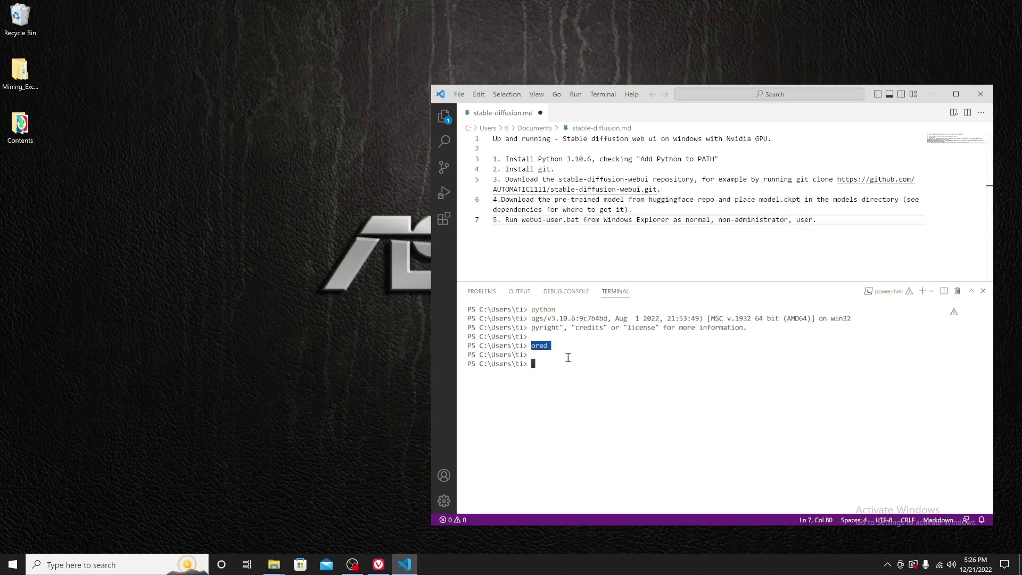
{"action": "key", "text": "ctrl+l"}
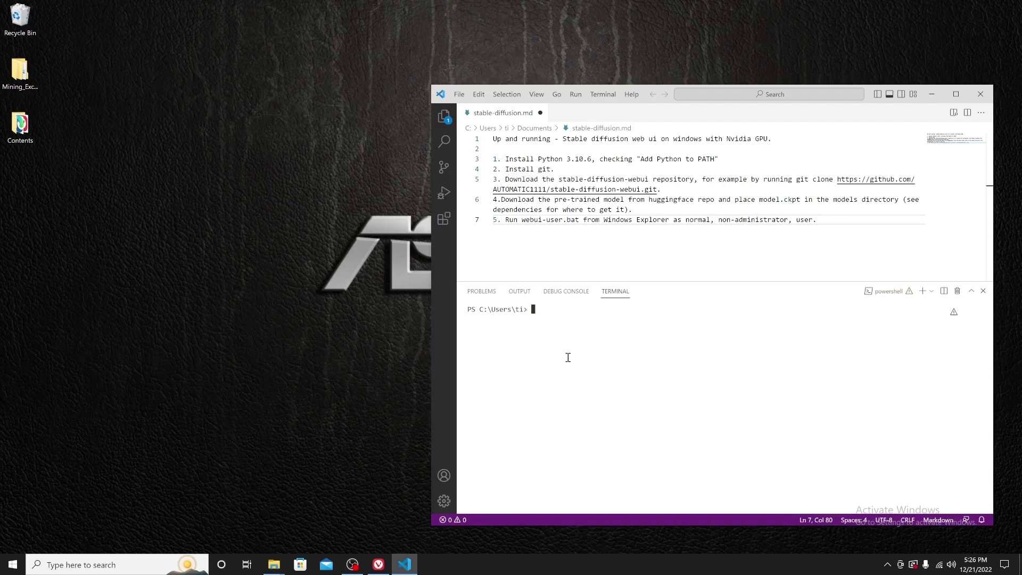
{"action": "type", "text": "git"}
{"action": "key", "text": "Return"}
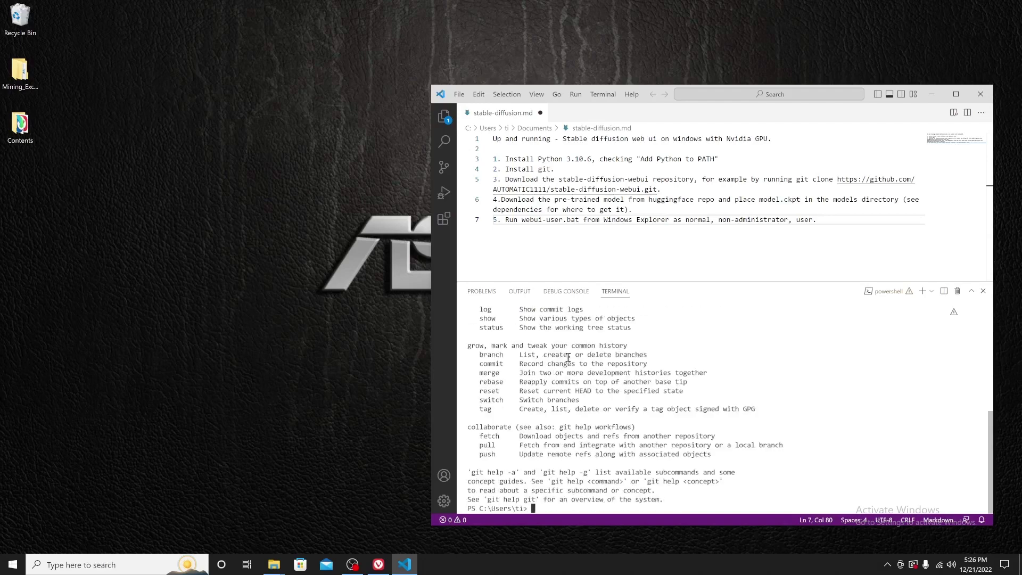
Look through the git usage output, check the installed version with git --version, and clear the terminal
{"action": "scroll", "coordinate": [569, 358], "scroll_direction": "up", "scroll_amount": 5}
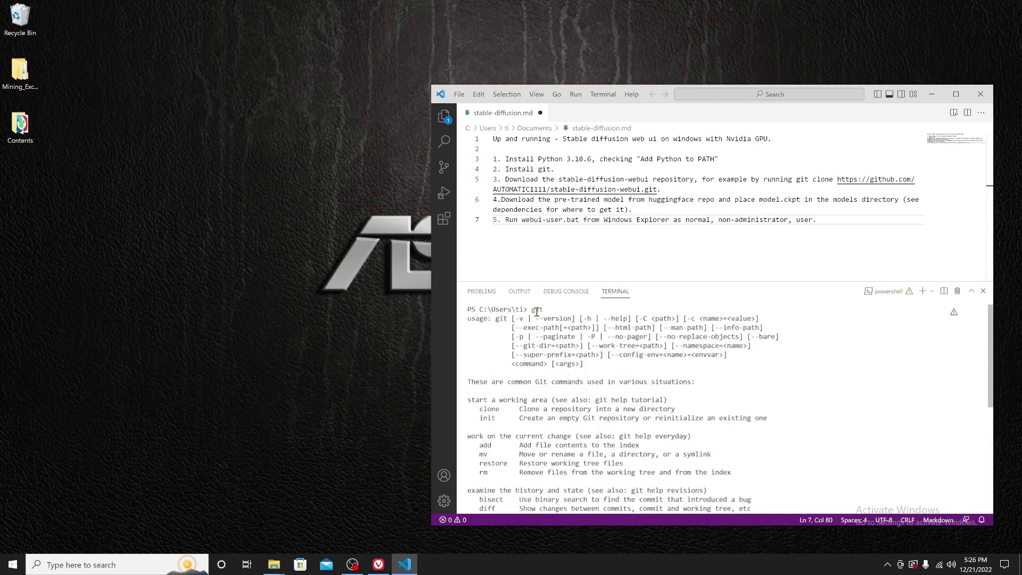
{"action": "scroll", "coordinate": [530, 394], "scroll_direction": "down", "scroll_amount": 5}
{"action": "scroll", "coordinate": [540, 465], "scroll_direction": "up", "scroll_amount": 5}
{"action": "scroll", "coordinate": [540, 465], "scroll_direction": "down", "scroll_amount": 5}
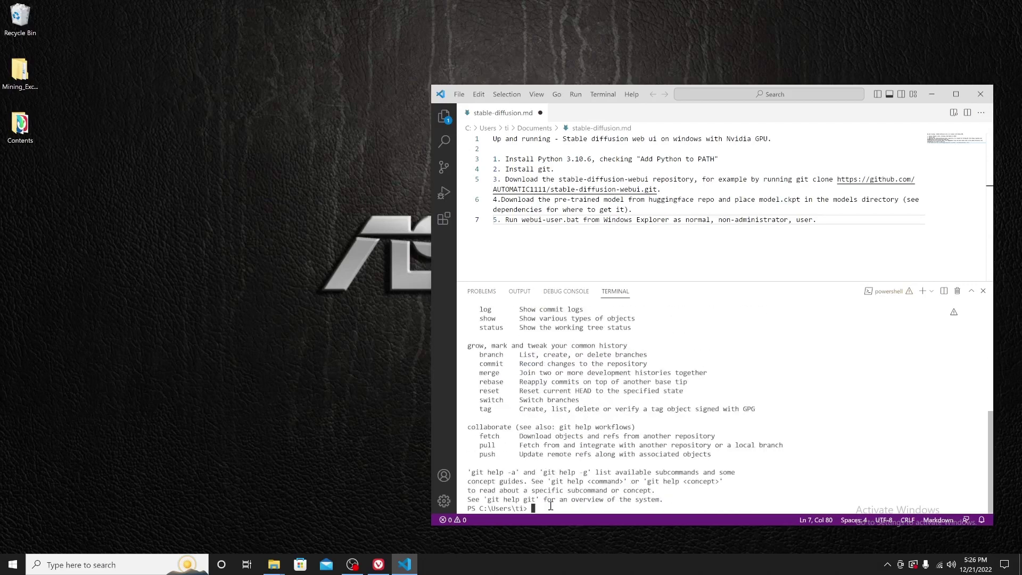
{"action": "type", "text": "git --version"}
{"action": "key", "text": "Return"}
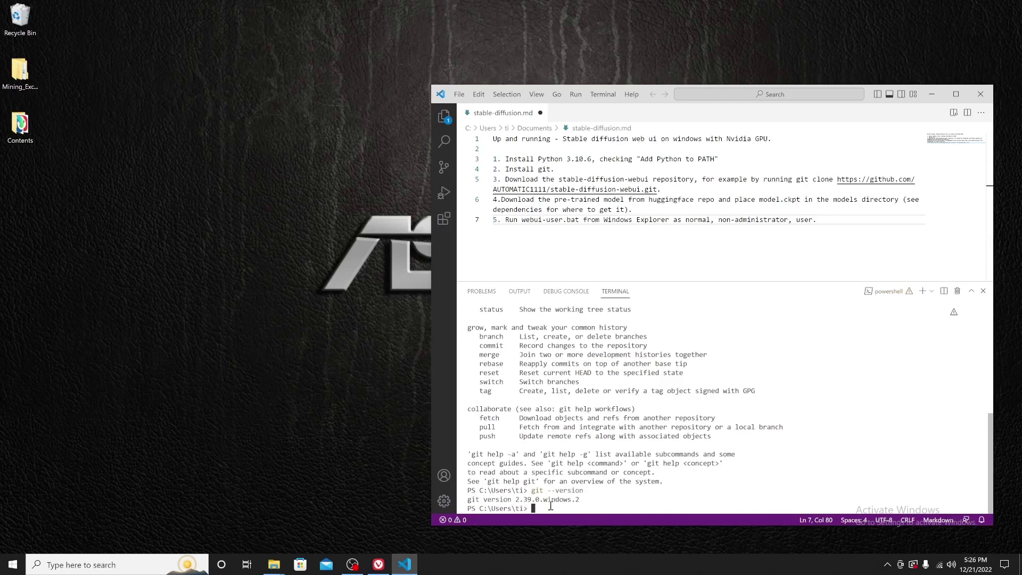
{"action": "key", "text": "ctrl+l"}
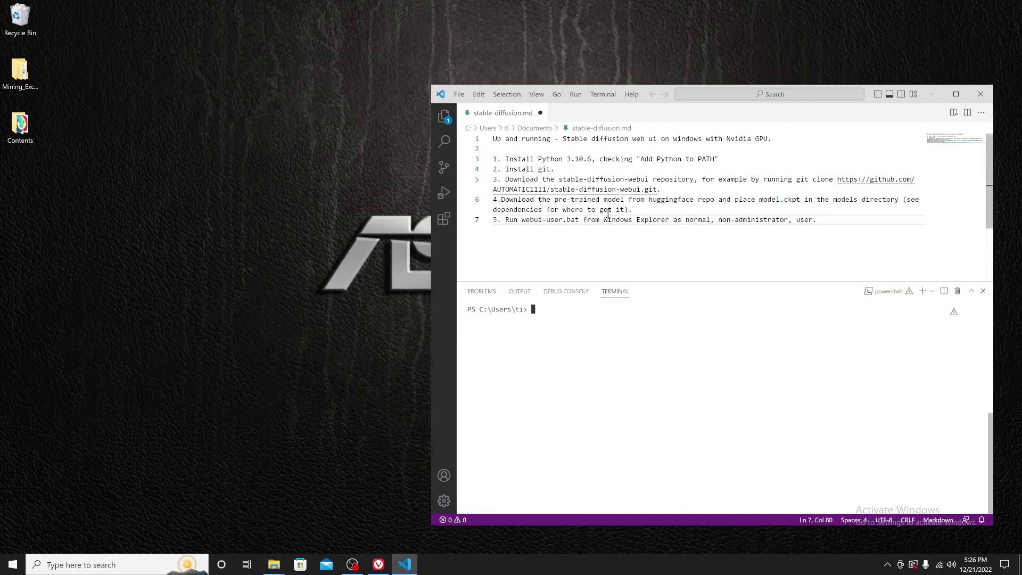
Switch to the Vivaldi browser, bring up the main page of the AUTOMATIC1111/stable-diffusion-webui repository and hide the downloads list
{"action": "left_click", "coordinate": [379, 563]}
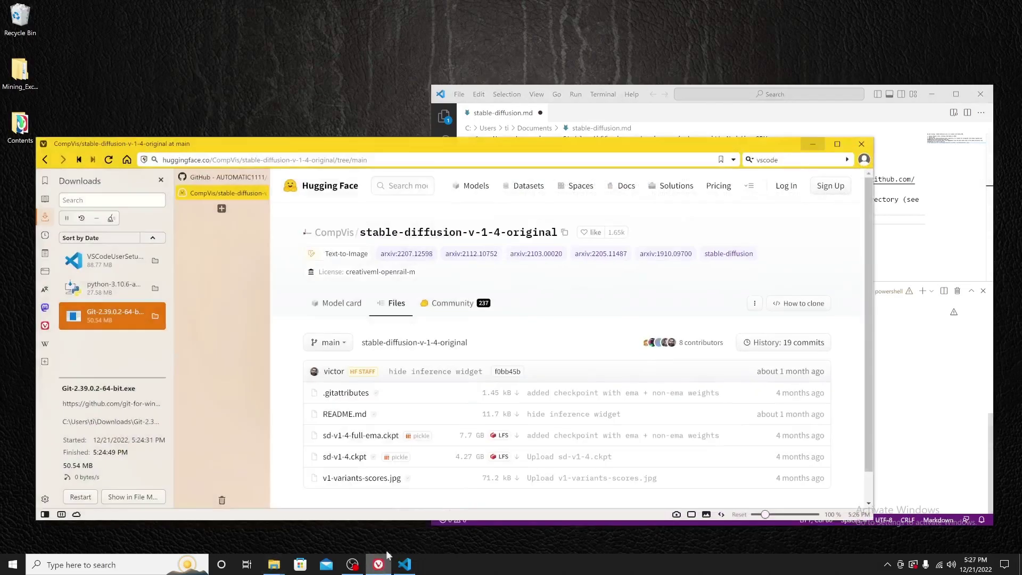
{"action": "left_click", "coordinate": [216, 177]}
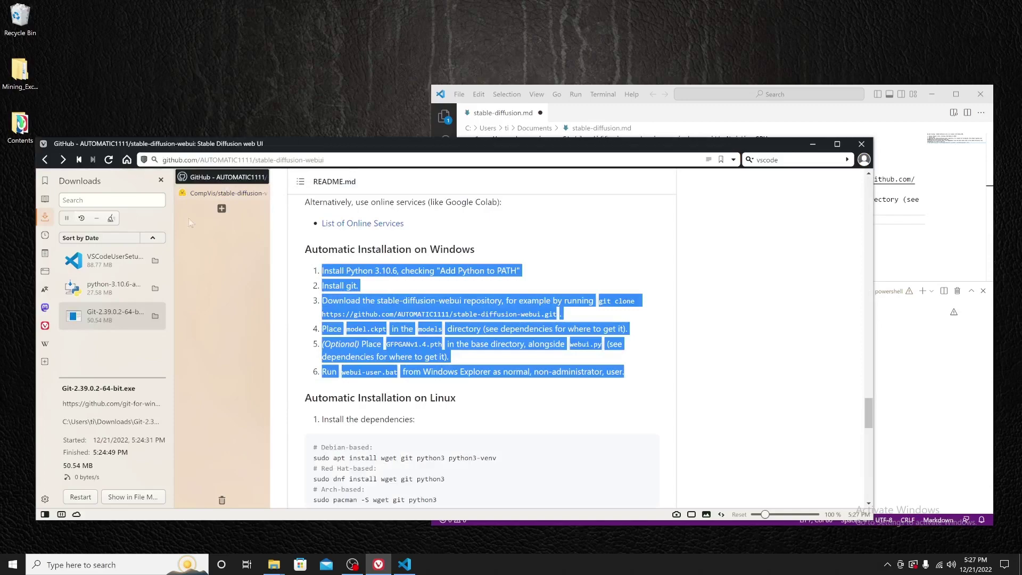
{"action": "left_click", "coordinate": [44, 217]}
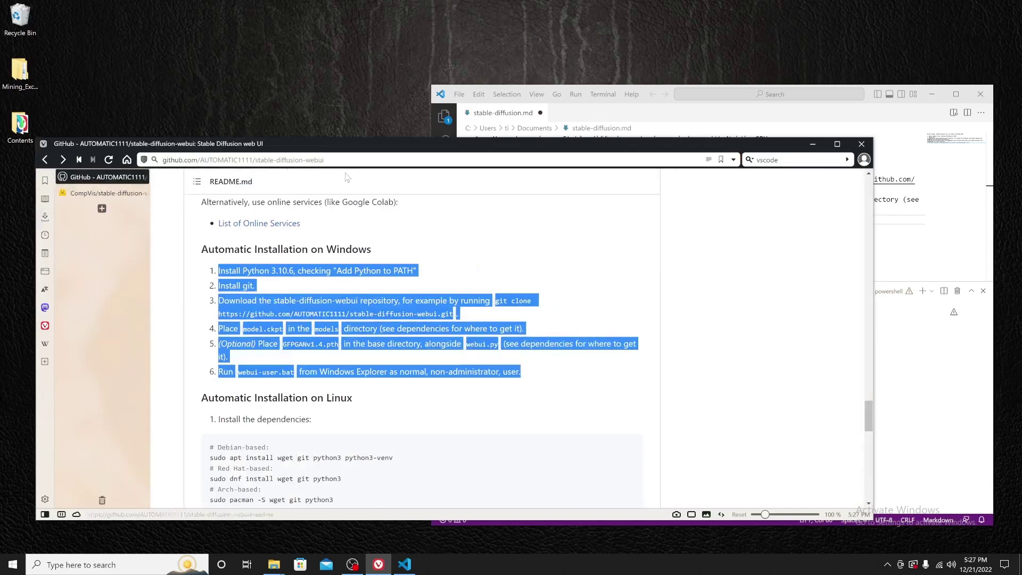
{"action": "left_click", "coordinate": [869, 398]}
{"action": "left_click_drag", "start_coordinate": [869, 401], "coordinate": [883, 175]}
{"action": "left_click_drag", "start_coordinate": [338, 152], "coordinate": [337, 159]}
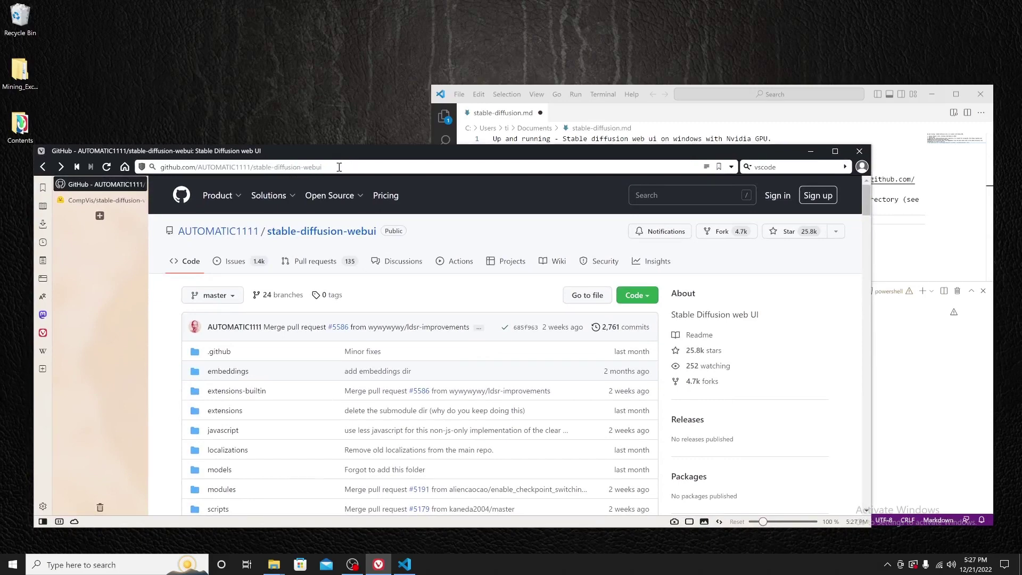
Copy the repository's HTTPS clone URL and return to Visual Studio Code
{"action": "left_click", "coordinate": [339, 167]}
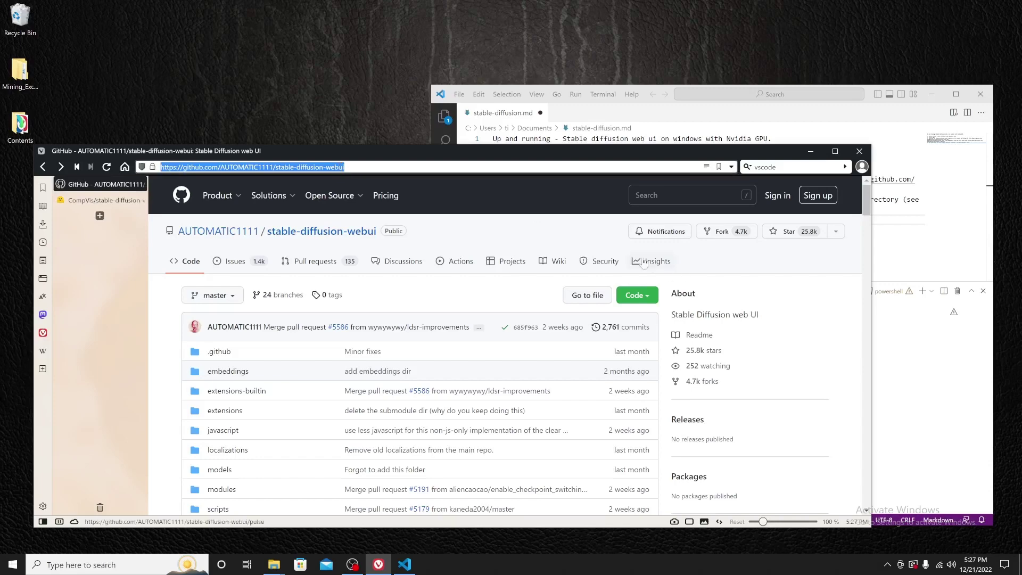
{"action": "left_click", "coordinate": [649, 302]}
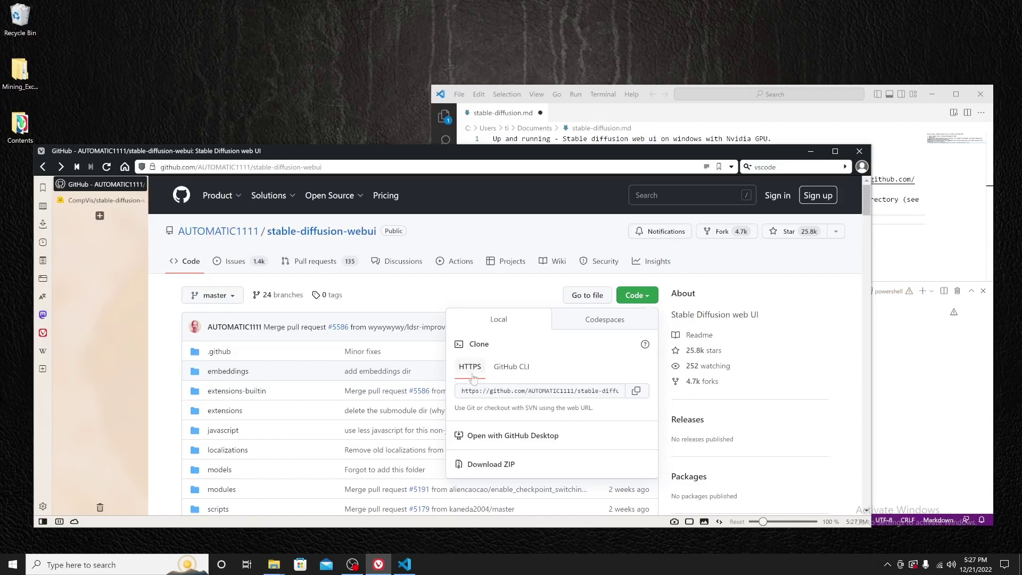
{"action": "left_click", "coordinate": [638, 393]}
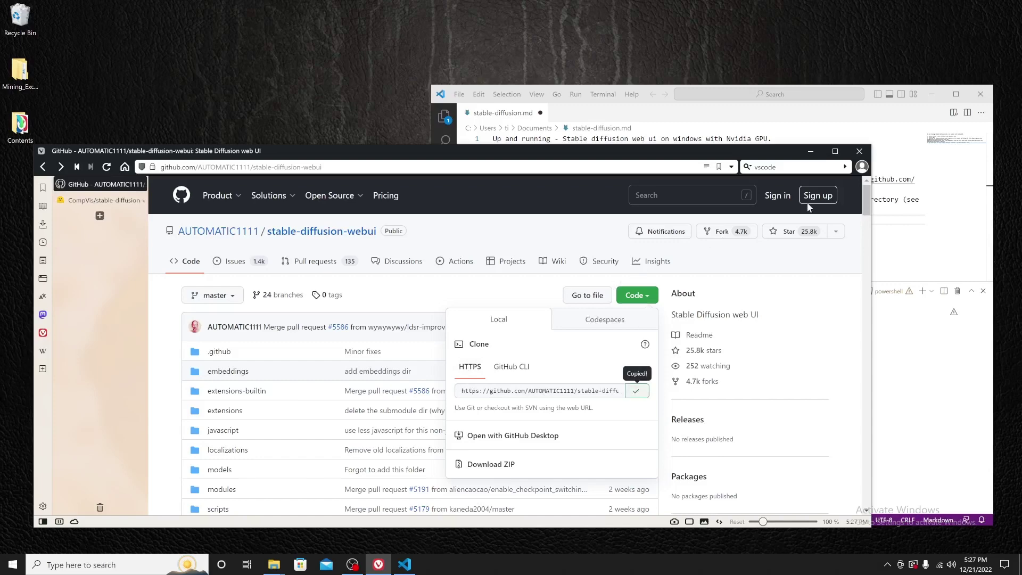
{"action": "left_click", "coordinate": [812, 154]}
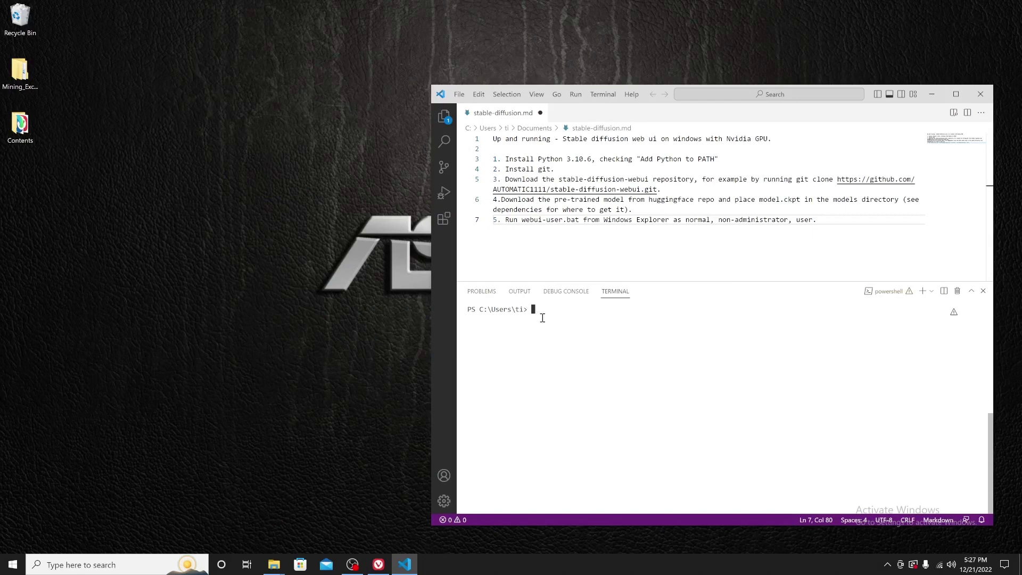
{"action": "type", "text": "git clo"}
{"action": "key", "text": "BackSpace"}
{"action": "key", "text": "BackSpace"}
{"action": "key", "text": "BackSpace"}
{"action": "key", "text": "BackSpace"}
{"action": "key", "text": "BackSpace"}
{"action": "key", "text": "BackSpace"}
{"action": "key", "text": "BackSpace"}
Open the personal user folder under C:\Users in File Explorer and narrow the window to reveal more of the editor
{"action": "key", "text": "super+e"}
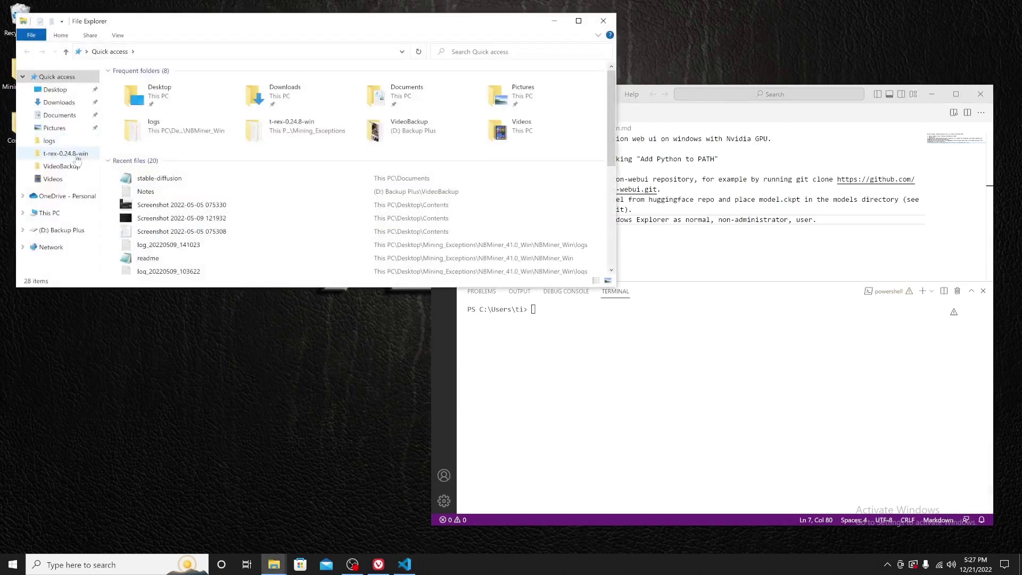
{"action": "left_click", "coordinate": [51, 213]}
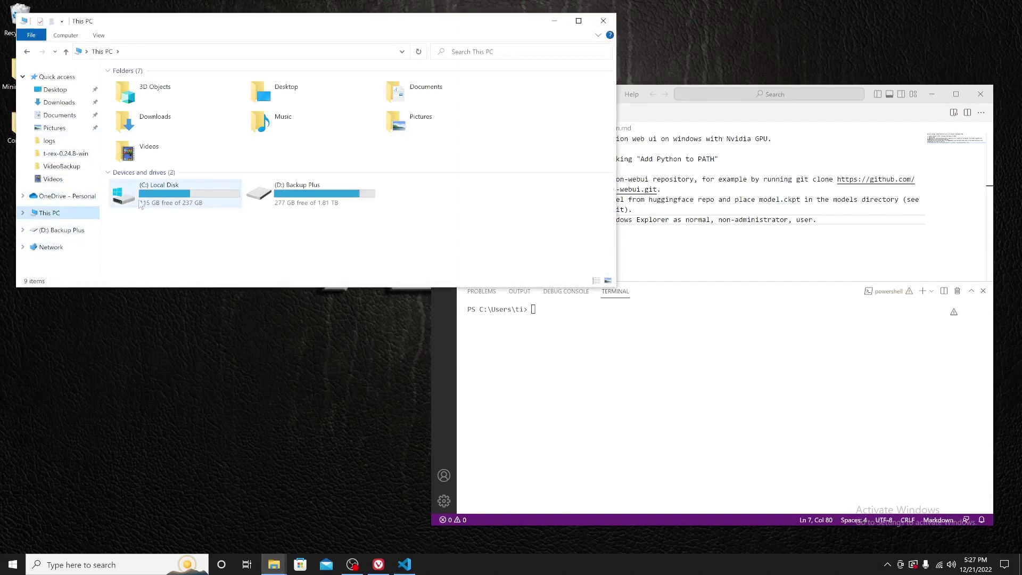
{"action": "double_click", "coordinate": [176, 196]}
{"action": "double_click", "coordinate": [136, 131]}
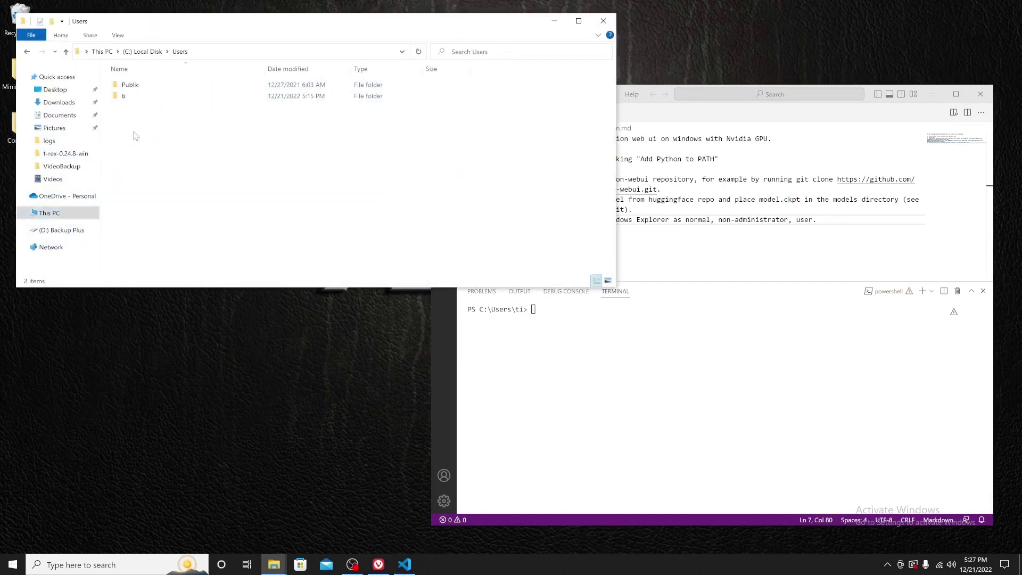
{"action": "double_click", "coordinate": [140, 99]}
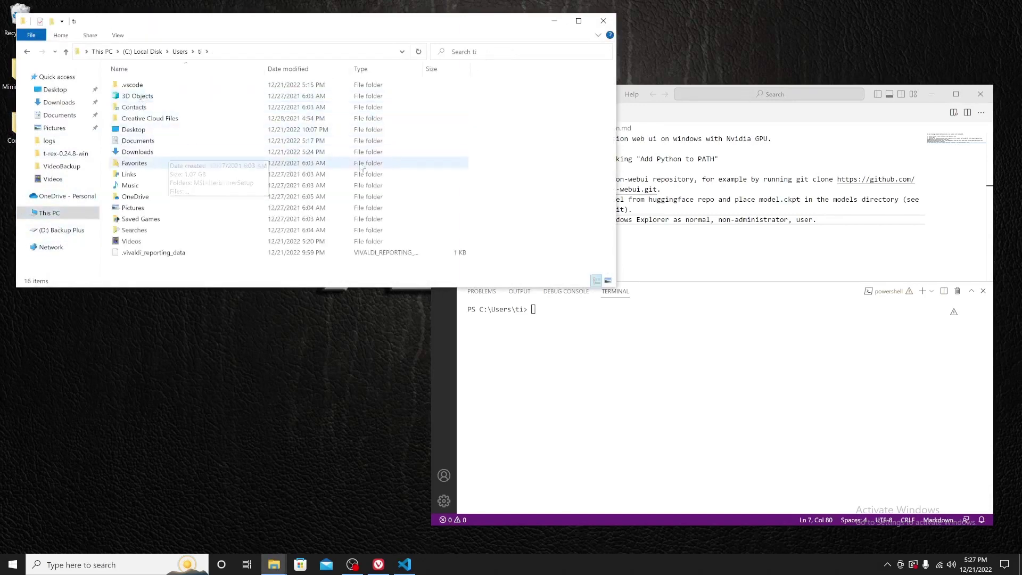
{"action": "left_click_drag", "start_coordinate": [616, 140], "coordinate": [555, 133]}
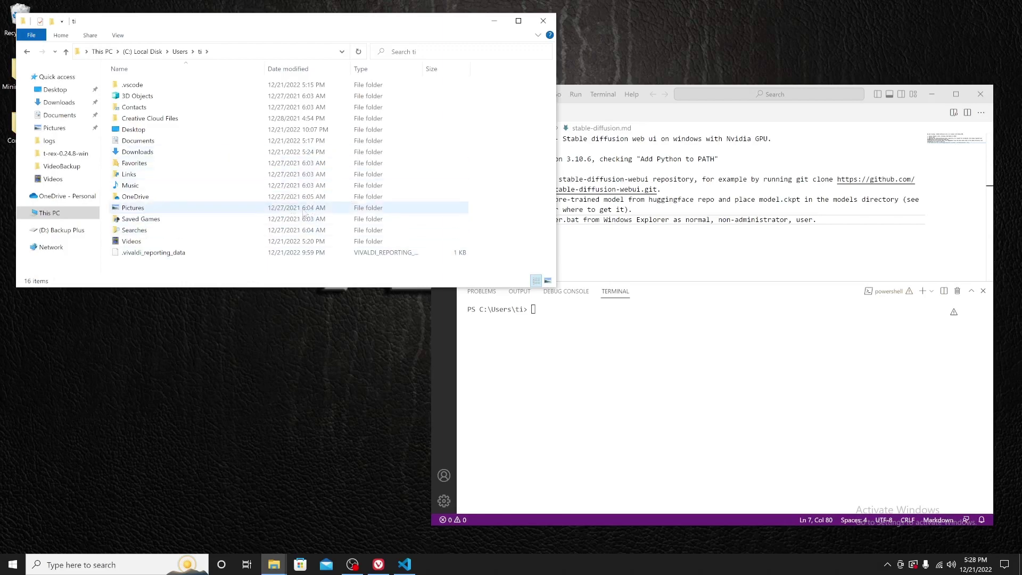
Check the terminal's current directory in Visual Studio Code with pwd, then clear the output
{"action": "left_click", "coordinate": [557, 315]}
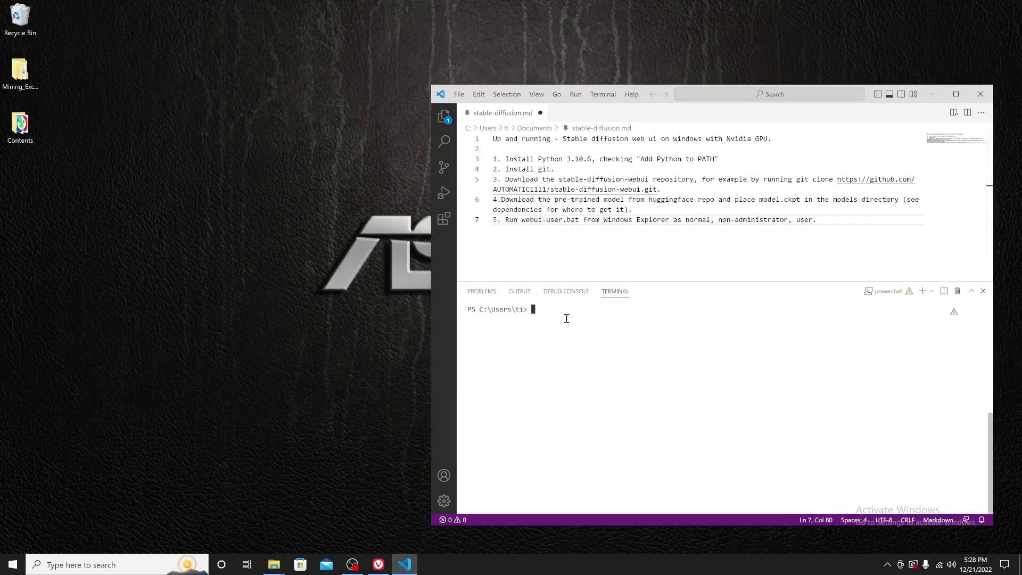
{"action": "type", "text": "pwd"}
{"action": "key", "text": "Return"}
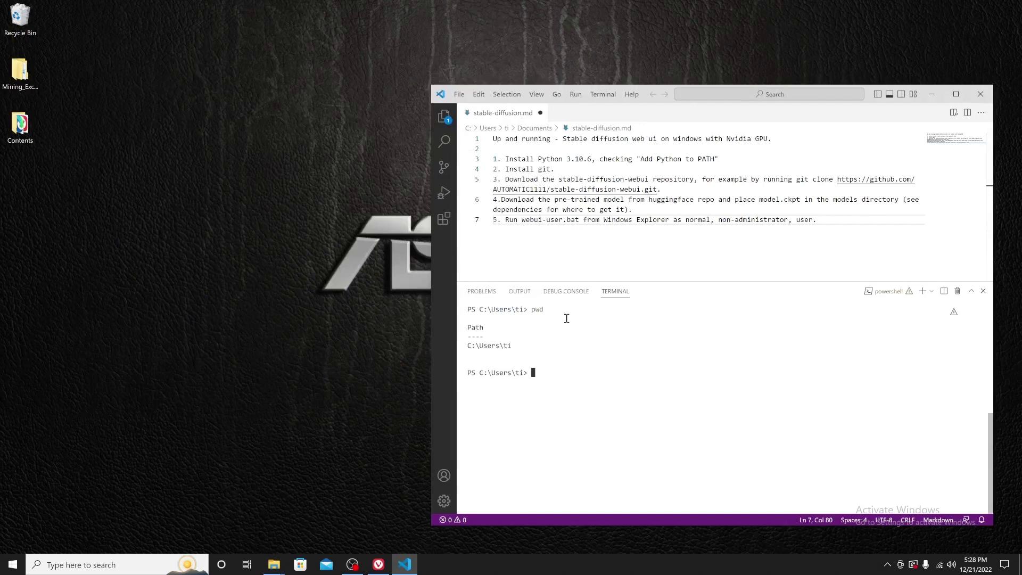
{"action": "key", "text": "ctrl+l"}
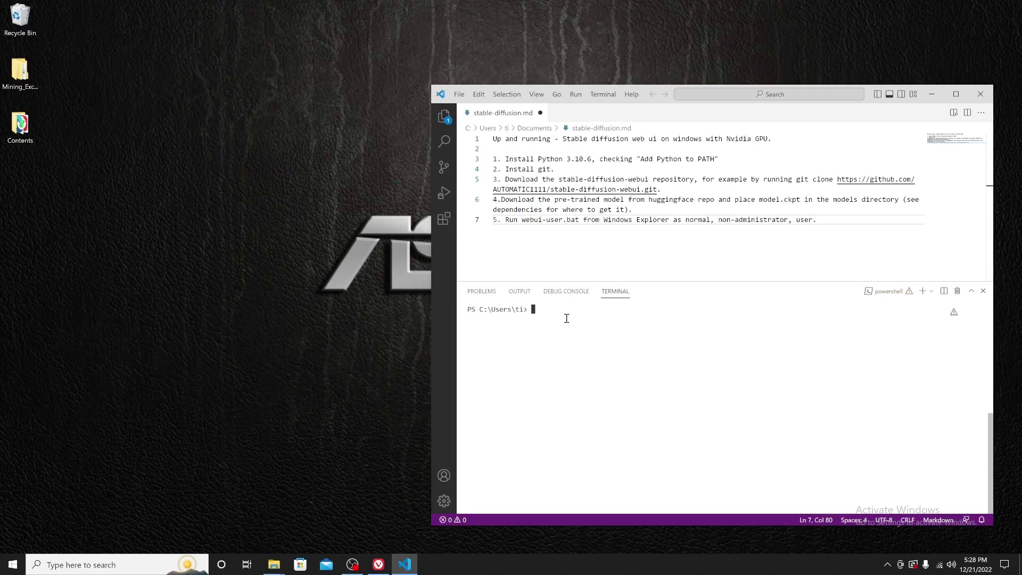
{"action": "type", "text": "git clone"}
{"action": "key", "text": "ctrl+v"}
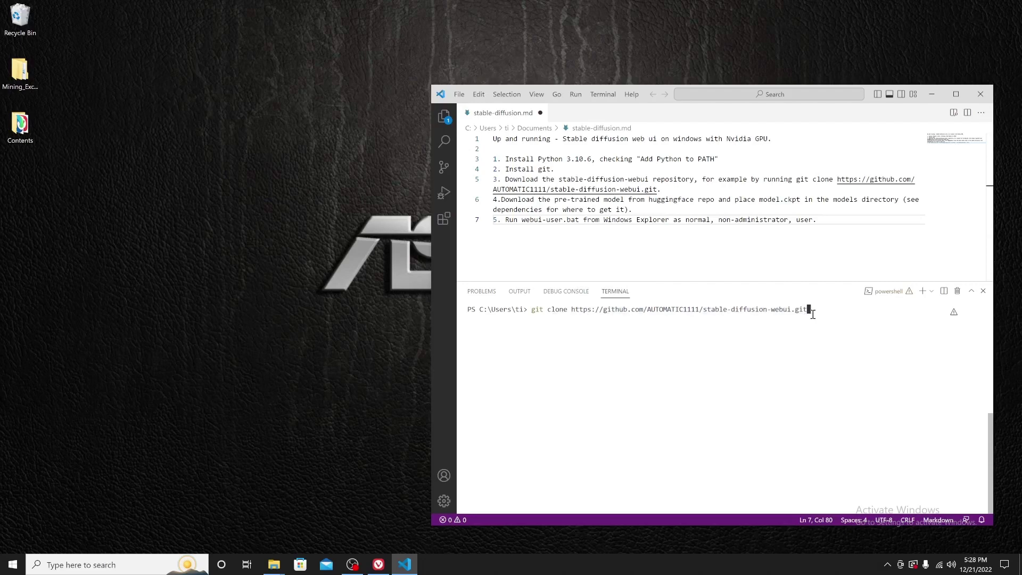
{"action": "key", "text": "Return"}
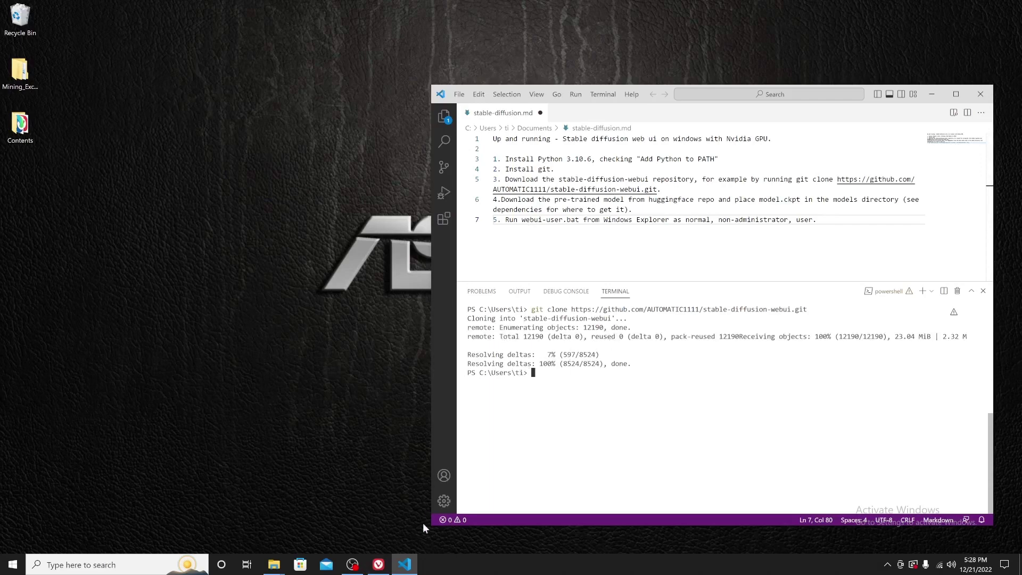
Inspect the cloned stable-diffusion-webui folder and its models subfolder in File Explorer, then minimize the window
{"action": "left_click", "coordinate": [275, 567]}
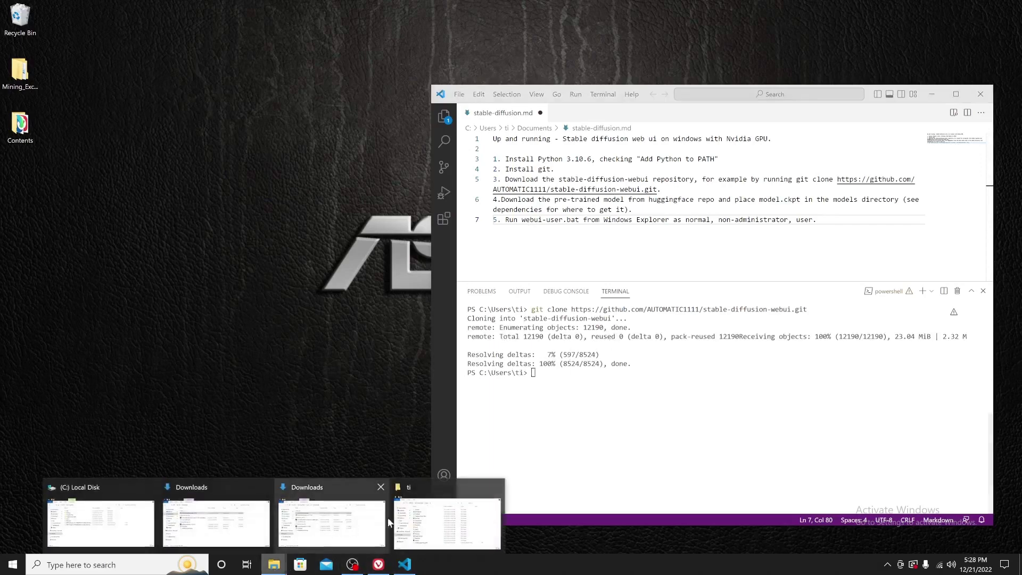
{"action": "left_click", "coordinate": [447, 528]}
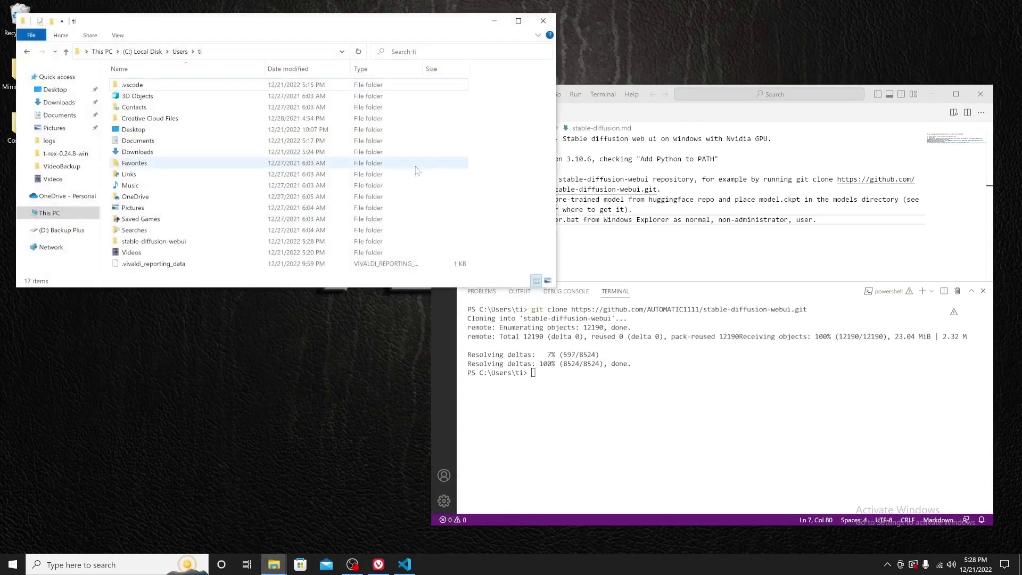
{"action": "left_click", "coordinate": [165, 243]}
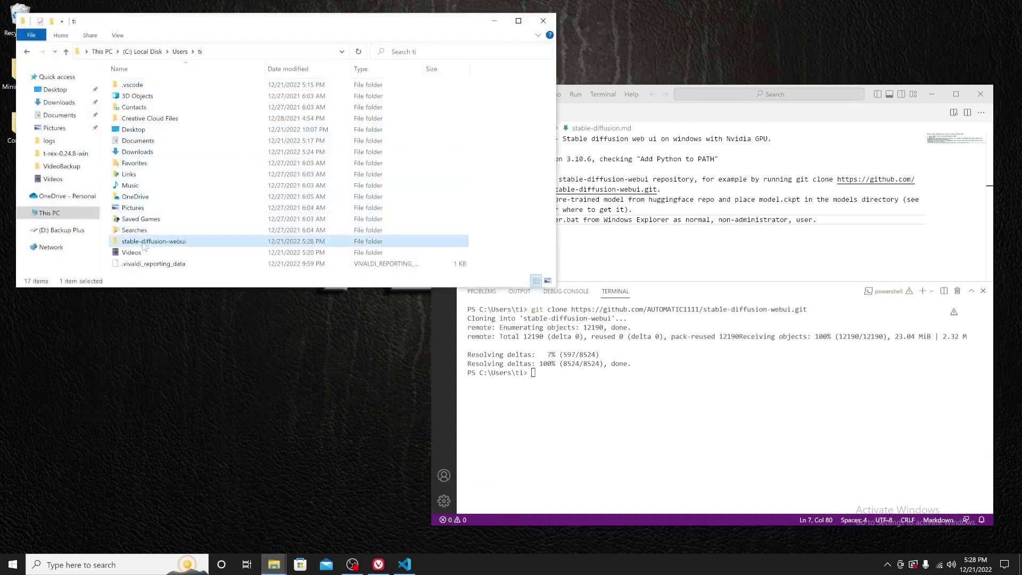
{"action": "double_click", "coordinate": [191, 240]}
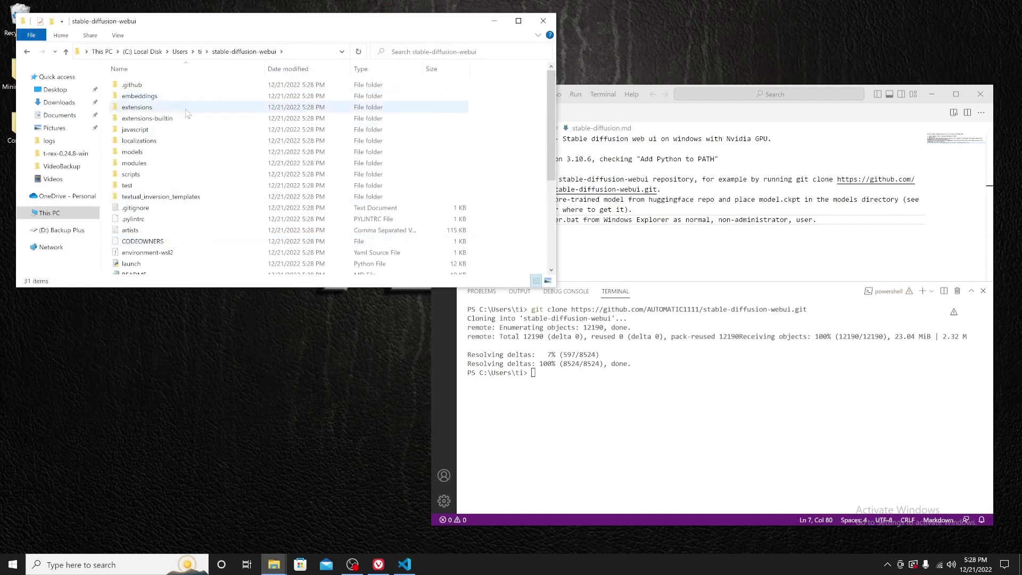
{"action": "scroll", "coordinate": [224, 168], "scroll_direction": "down", "scroll_amount": 5}
{"action": "left_click_drag", "start_coordinate": [206, 287], "coordinate": [182, 450]}
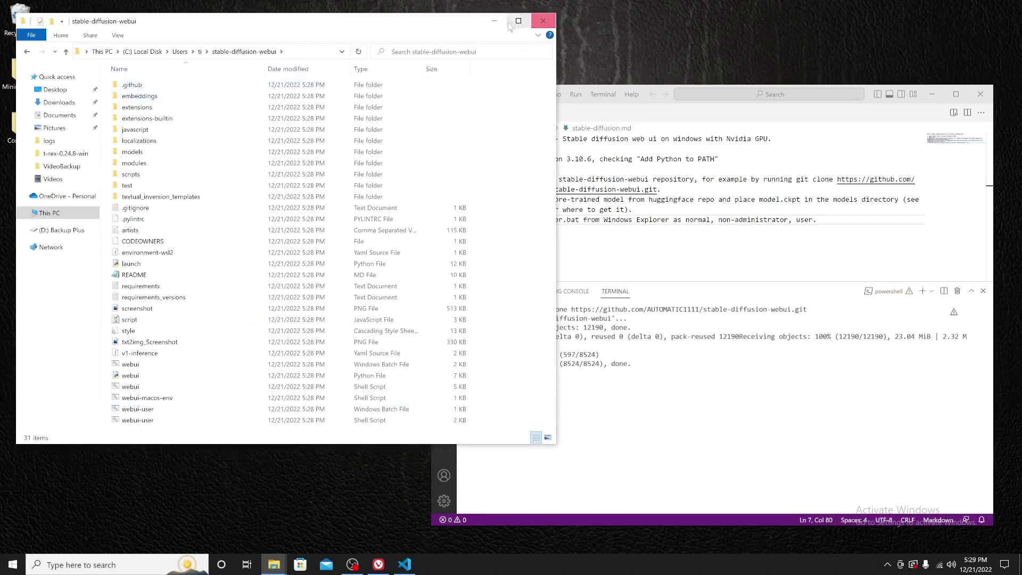
{"action": "double_click", "coordinate": [142, 154]}
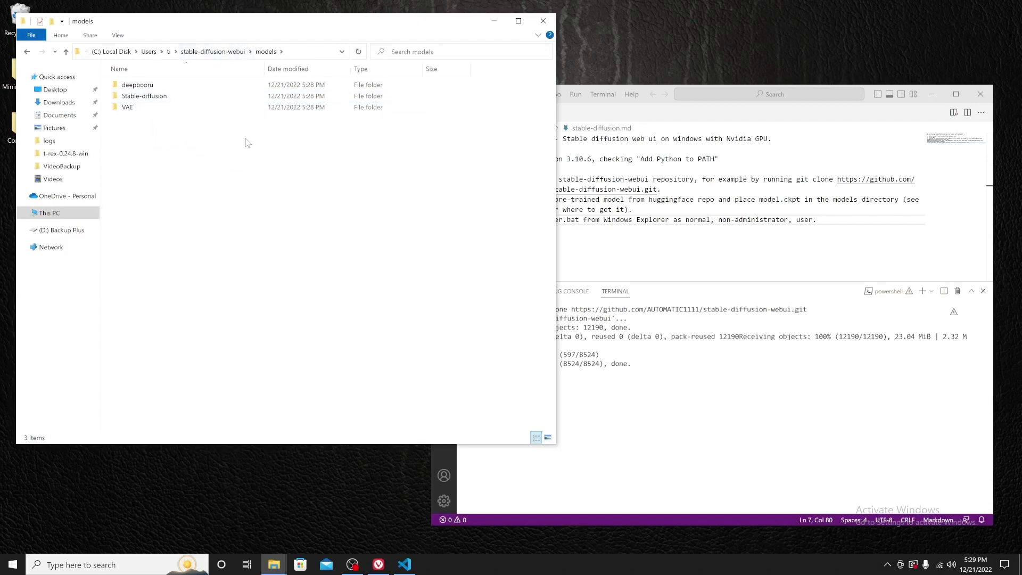
{"action": "left_click", "coordinate": [494, 24]}
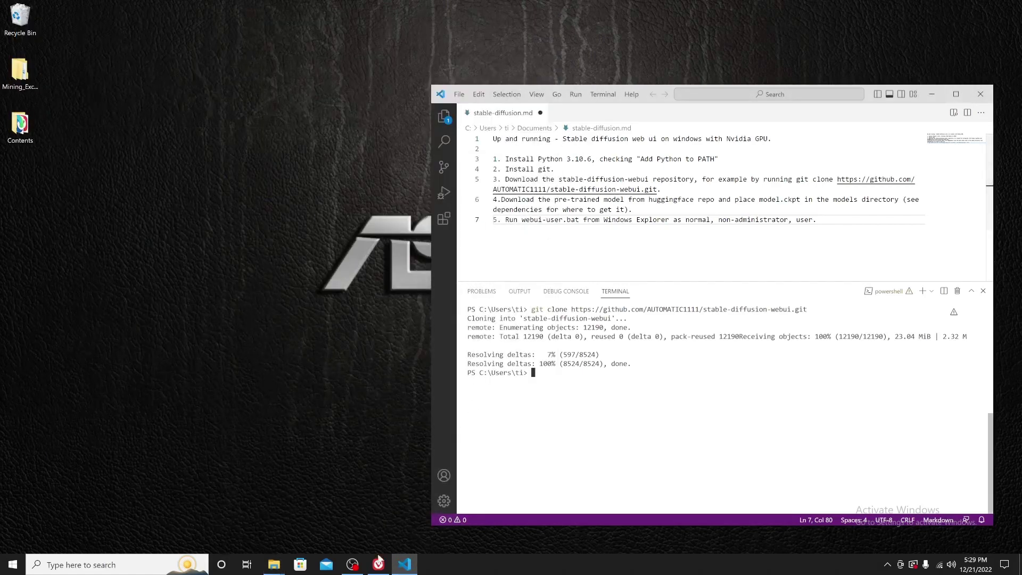
Switch to the browser and bring up the Hugging Face files page of CompVis/stable-diffusion-v-1-4-original
{"action": "left_click", "coordinate": [378, 563]}
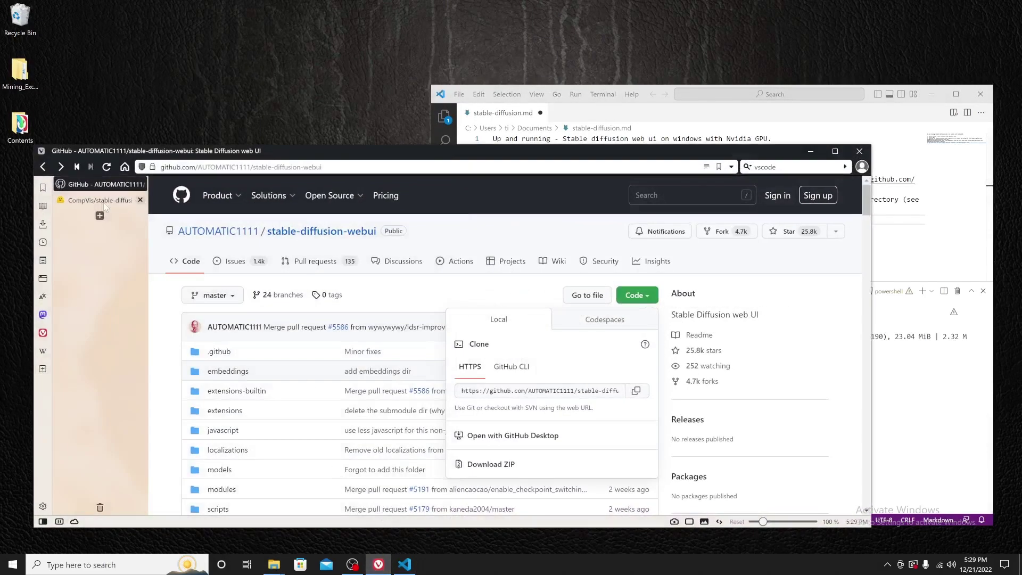
{"action": "left_click", "coordinate": [104, 202]}
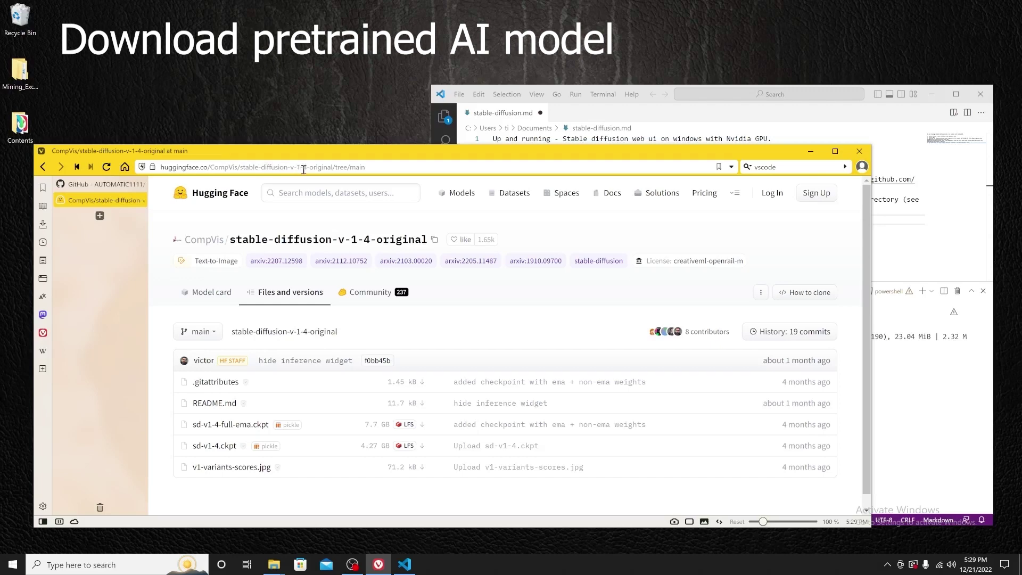
{"action": "left_click", "coordinate": [397, 167]}
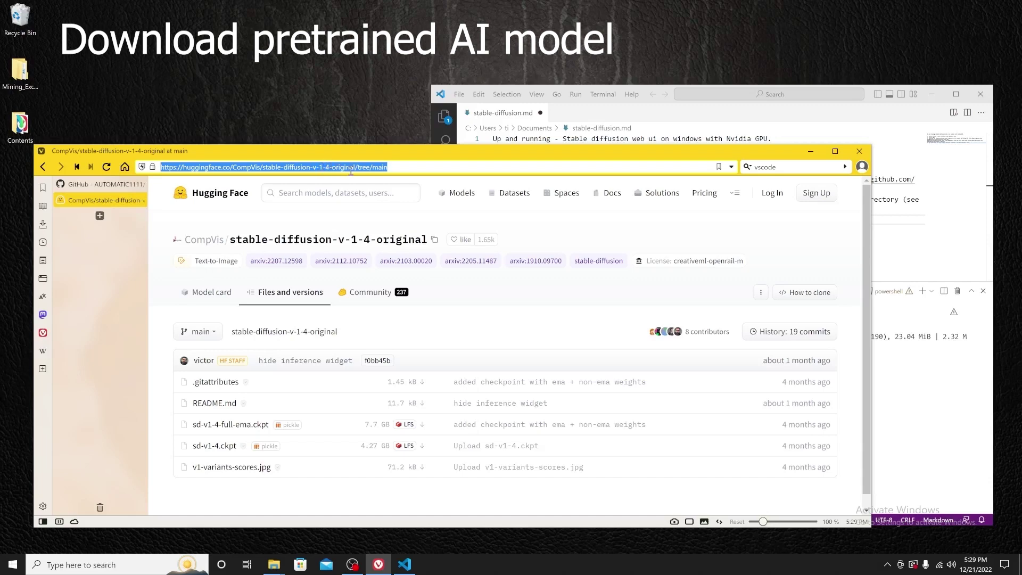
{"action": "left_click_drag", "start_coordinate": [415, 155], "coordinate": [409, 149]}
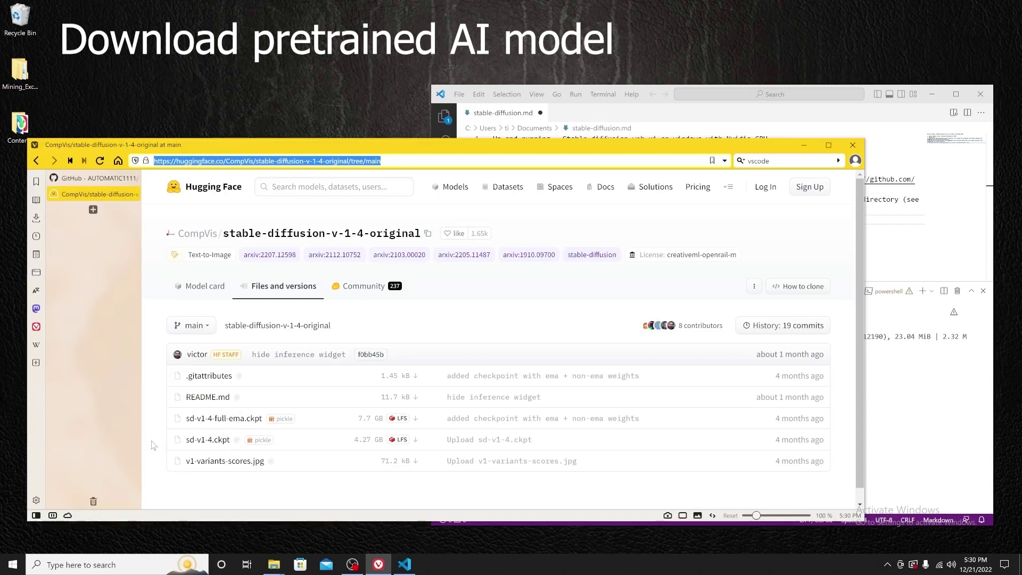
{"action": "mouse_move", "coordinate": [153, 445]}
{"action": "left_mouse_down"}
{"action": "mouse_move", "coordinate": [578, 436]}
{"action": "mouse_move", "coordinate": [148, 451]}
{"action": "left_mouse_up"}
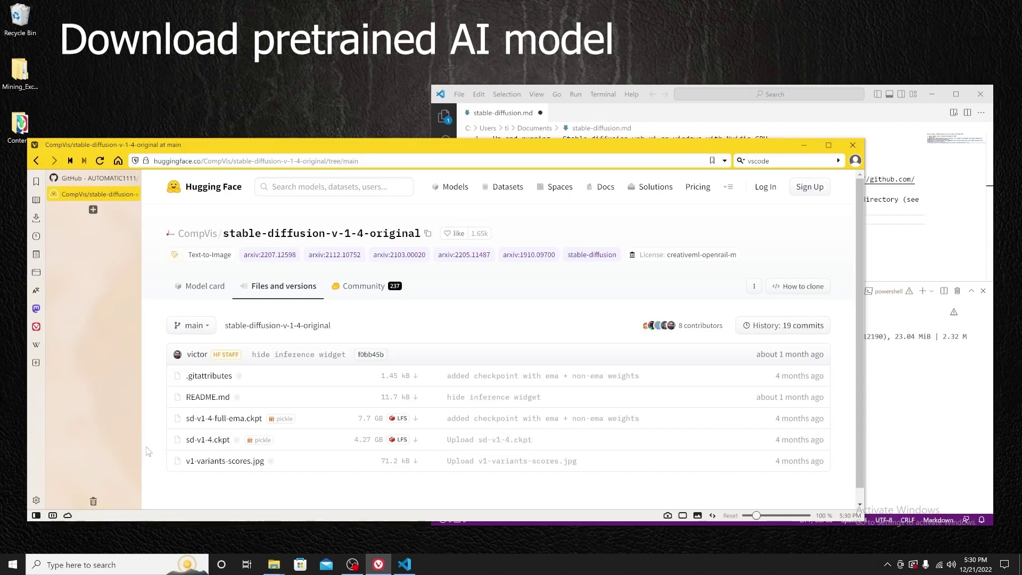
Start downloading sd-v1-4.ckpt to the default location, then pause the transfer
{"action": "left_click", "coordinate": [416, 440]}
{"action": "left_click", "coordinate": [421, 267]}
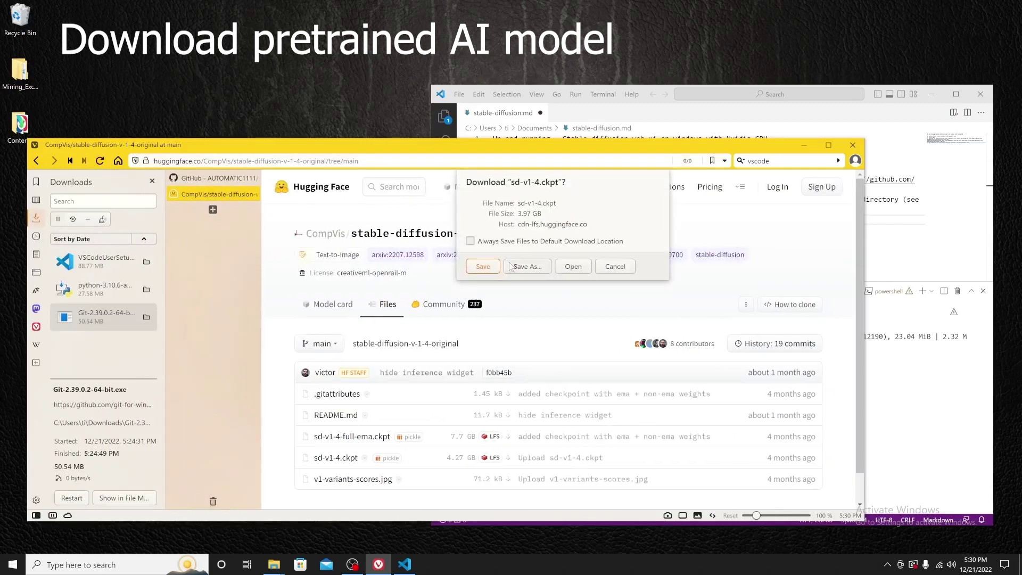
{"action": "left_click", "coordinate": [483, 266]}
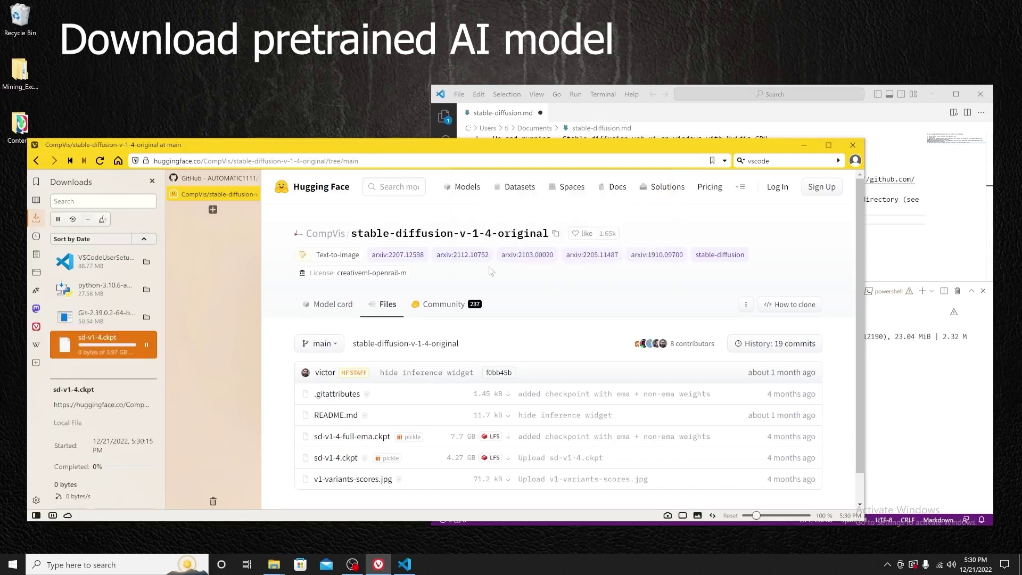
{"action": "left_click", "coordinate": [147, 347]}
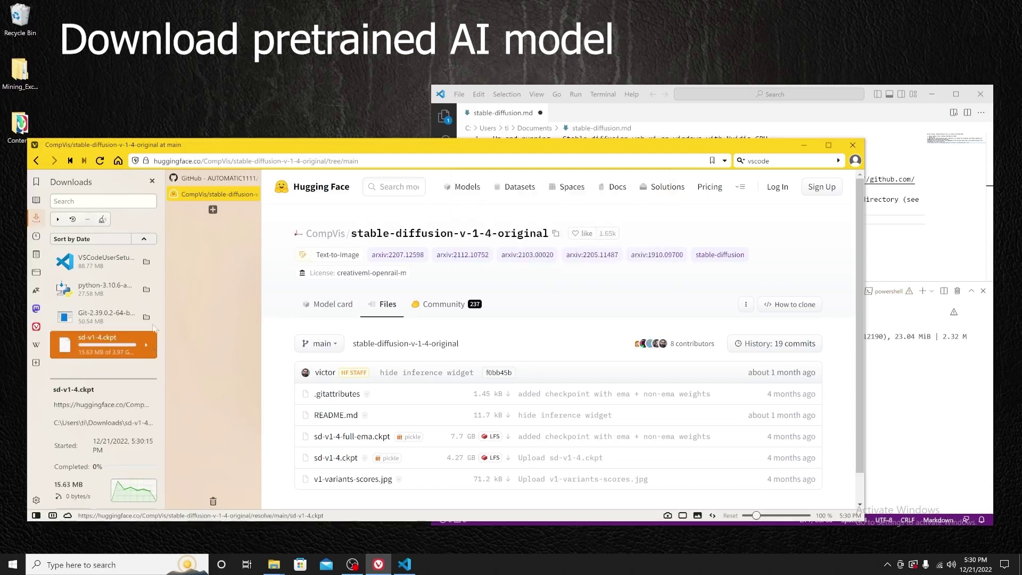
{"action": "right_click", "coordinate": [36, 218]}
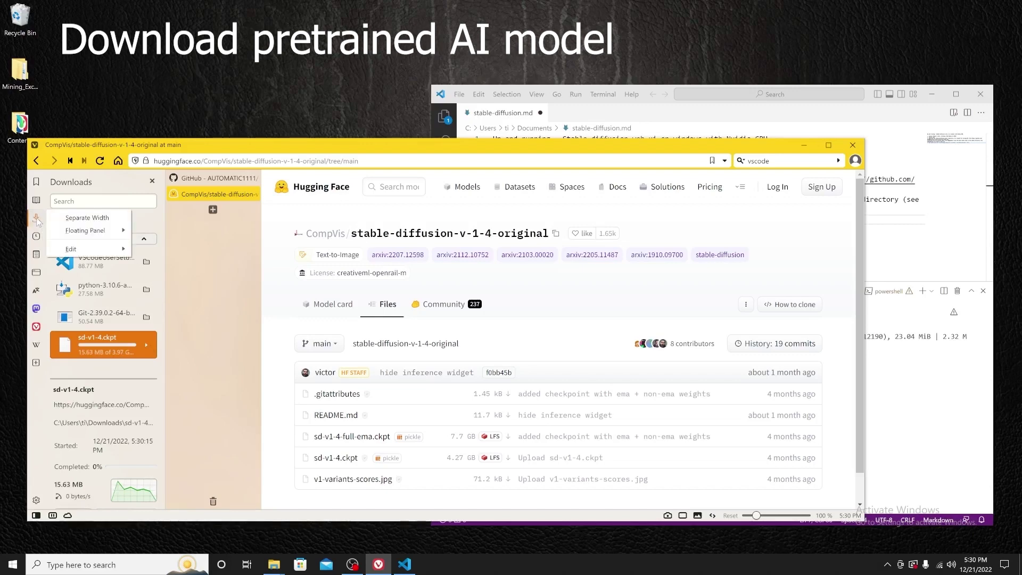
{"action": "left_click", "coordinate": [36, 218]}
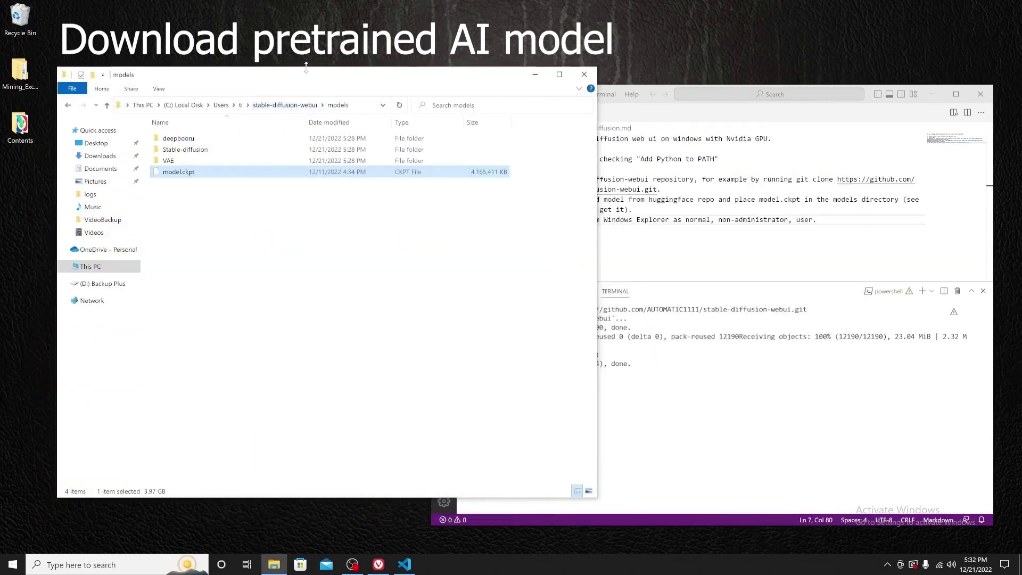
Check model.ckpt inside the models folder in File Explorer, then return to the parent stable-diffusion-webui folder
{"action": "left_click_drag", "start_coordinate": [332, 68], "coordinate": [333, 75]}
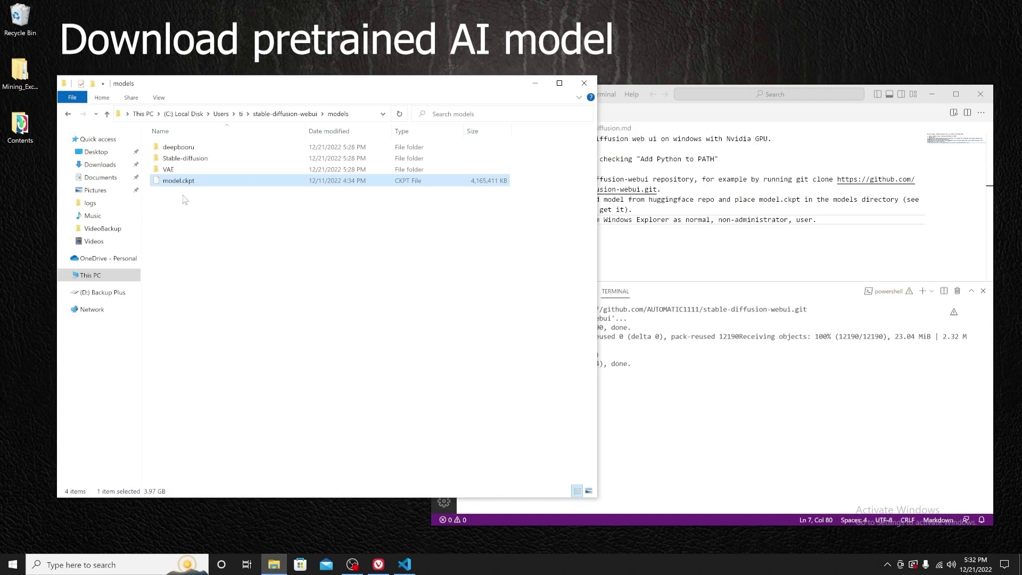
{"action": "left_click_drag", "start_coordinate": [320, 87], "coordinate": [311, 104]}
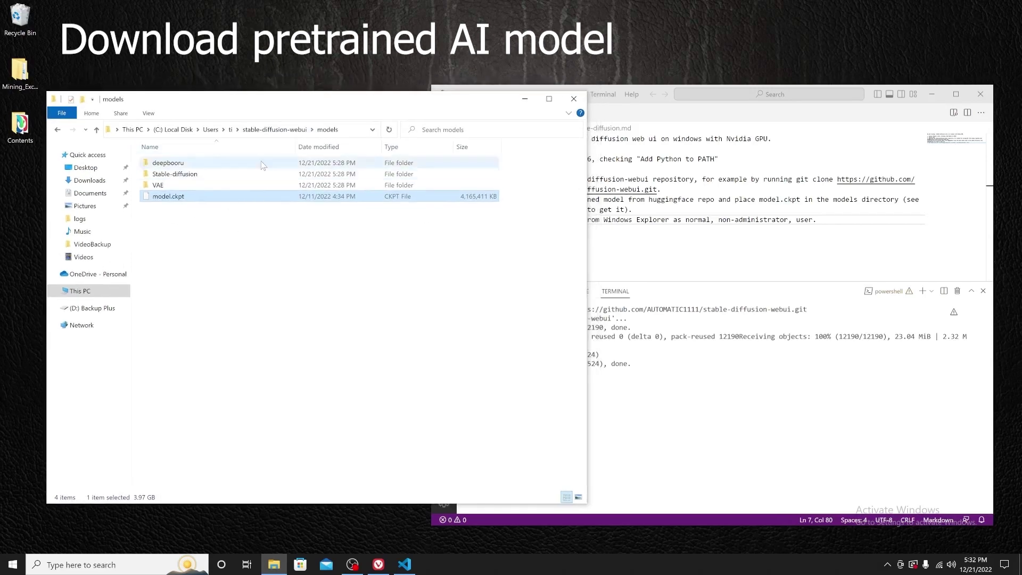
{"action": "left_click", "coordinate": [253, 131]}
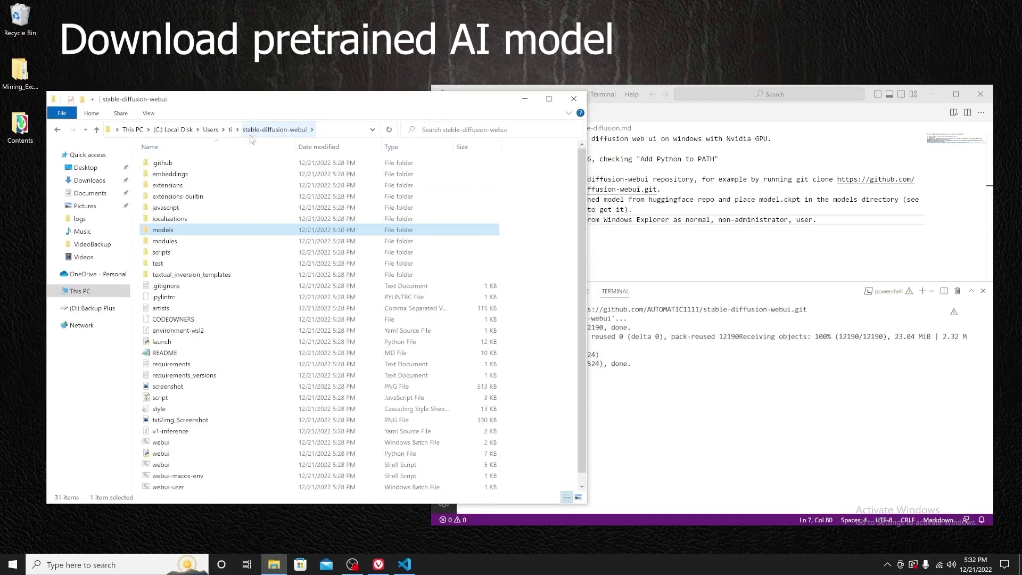
{"action": "double_click", "coordinate": [175, 231]}
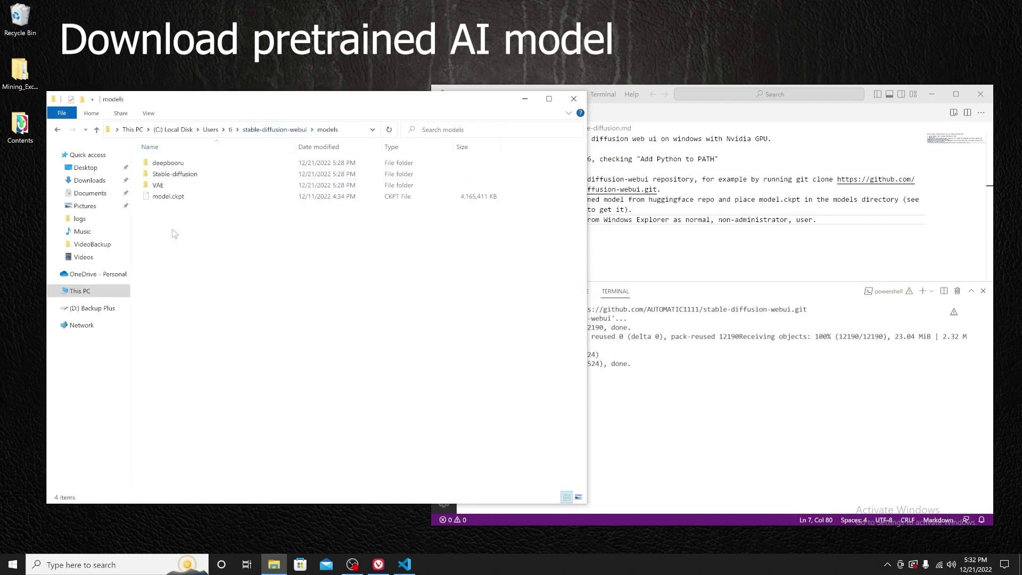
{"action": "left_click", "coordinate": [168, 197]}
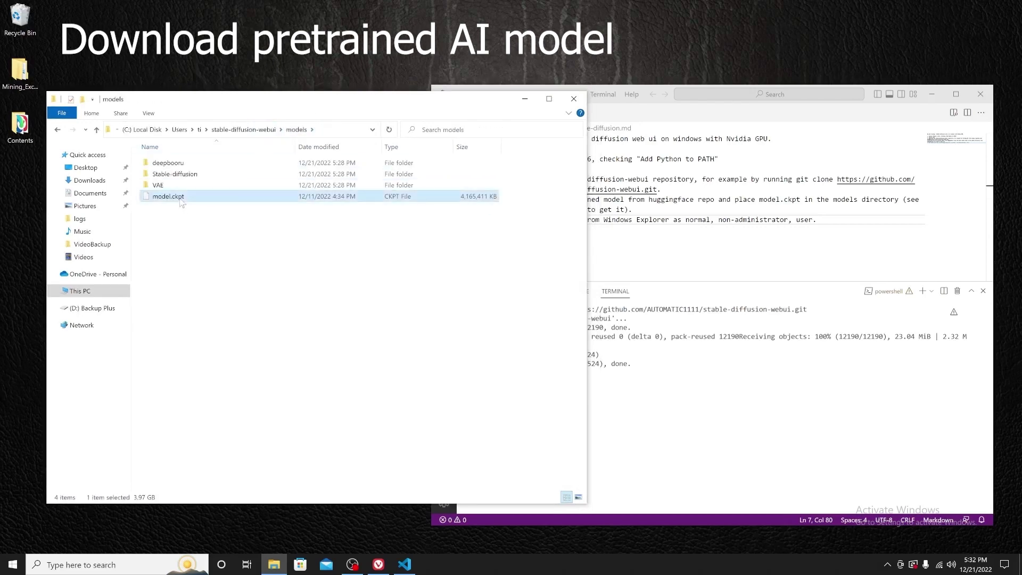
{"action": "left_click", "coordinate": [651, 219]}
{"action": "left_click", "coordinate": [405, 277]}
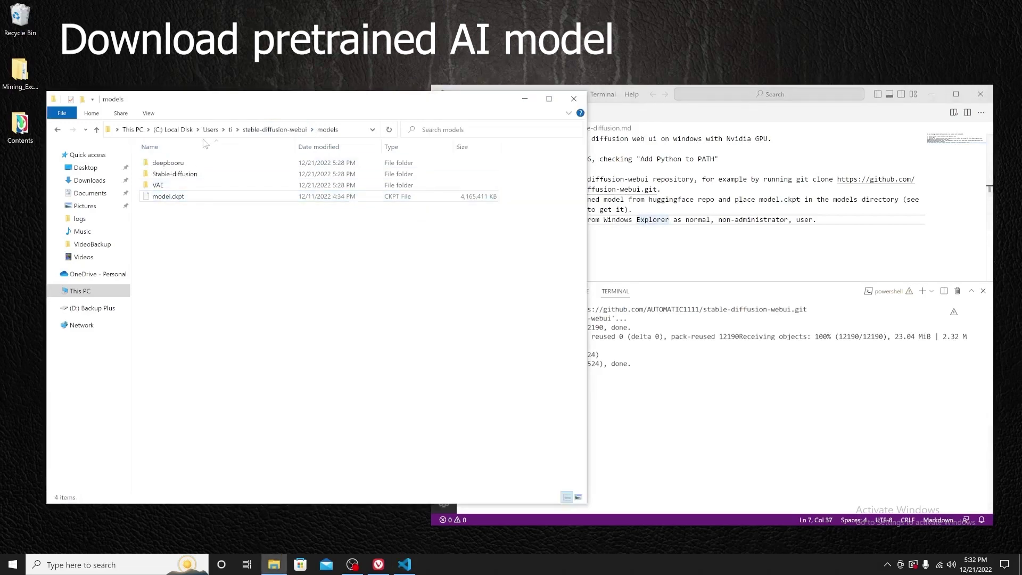
{"action": "left_click", "coordinate": [264, 132]}
{"action": "mouse_move", "coordinate": [321, 106]}
{"action": "left_mouse_down"}
{"action": "mouse_move", "coordinate": [302, 106]}
{"action": "mouse_move", "coordinate": [312, 110]}
{"action": "left_mouse_up"}
Clear the terminal output in Visual Studio Code, leaving an empty prompt with no command entered
{"action": "left_click", "coordinate": [620, 411]}
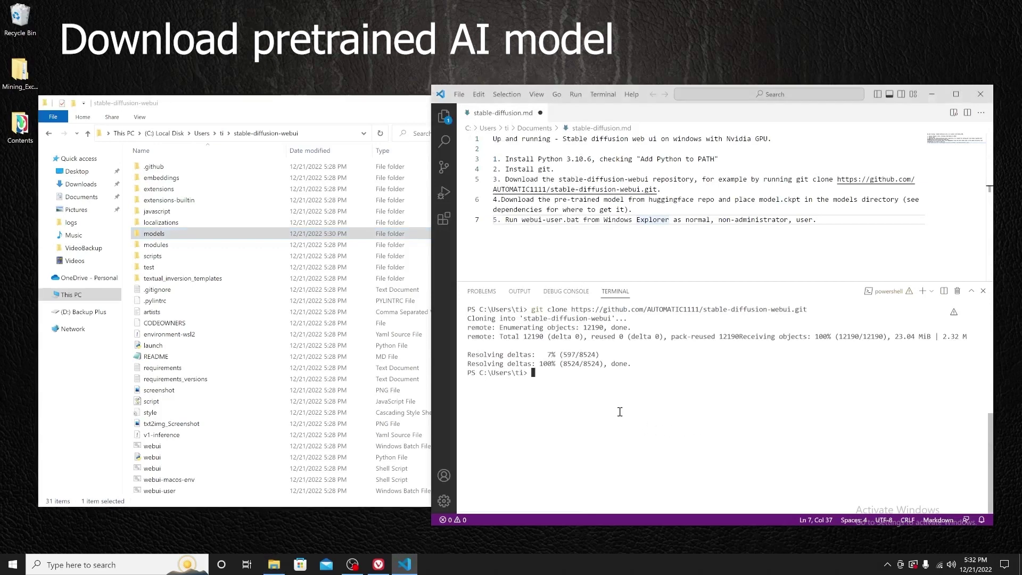
{"action": "key", "text": "ctrl+l"}
{"action": "type", "text": "cd"}
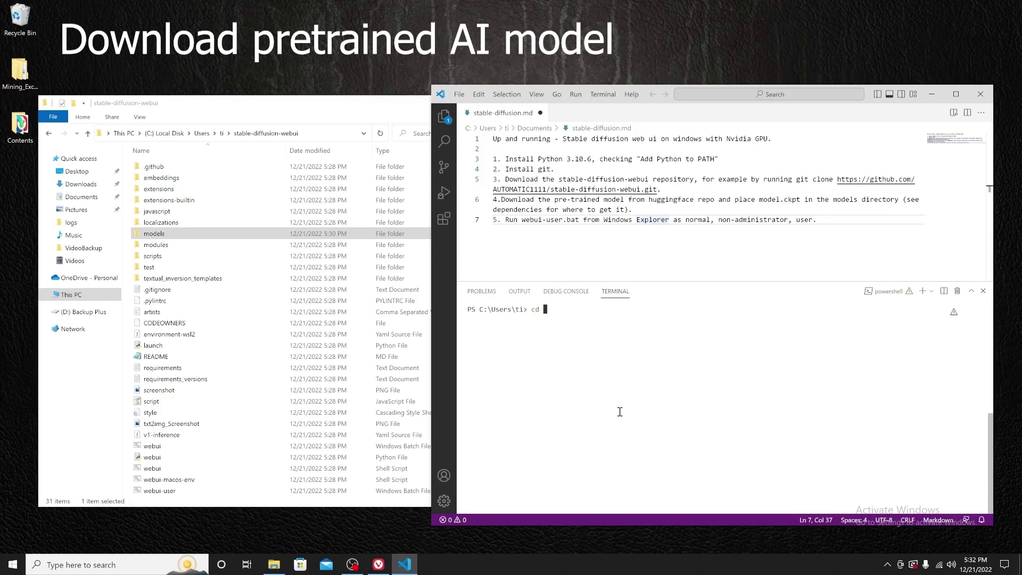
{"action": "key", "text": "BackSpace"}
{"action": "key", "text": "BackSpace"}
{"action": "key", "text": "BackSpace"}
Move the File Explorer window over the editor and select the webui-user Windows batch file in stable-diffusion-webui
{"action": "left_click_drag", "start_coordinate": [282, 108], "coordinate": [701, 117]}
{"action": "left_click", "coordinate": [412, 572]}
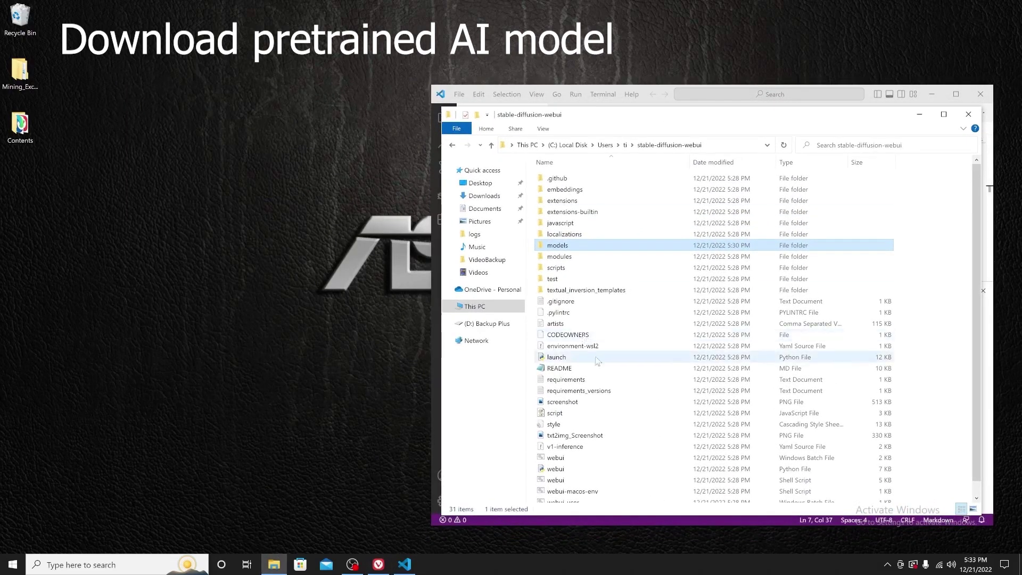
{"action": "scroll", "coordinate": [607, 357], "scroll_direction": "down", "scroll_amount": 1}
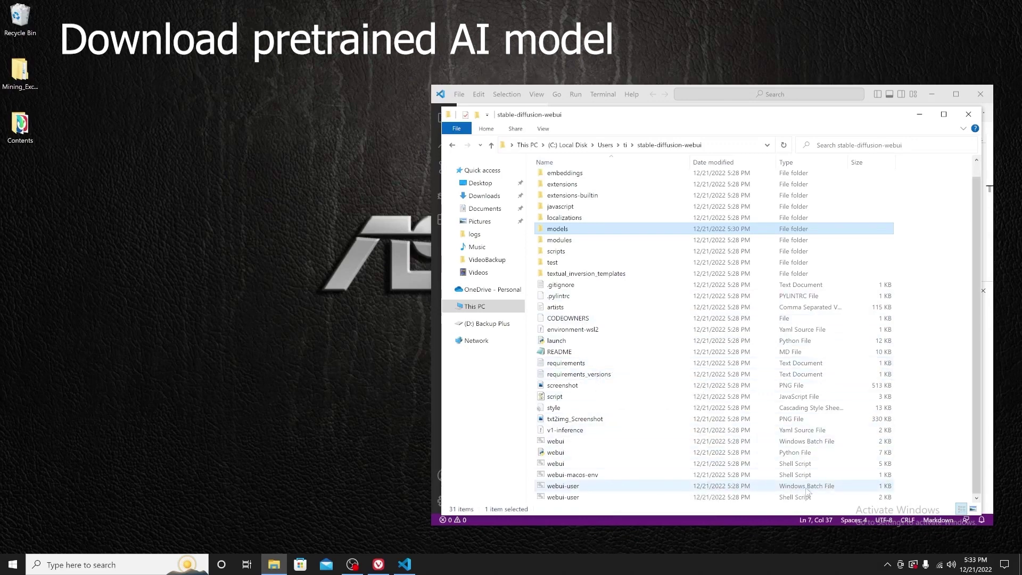
{"action": "left_click", "coordinate": [567, 487]}
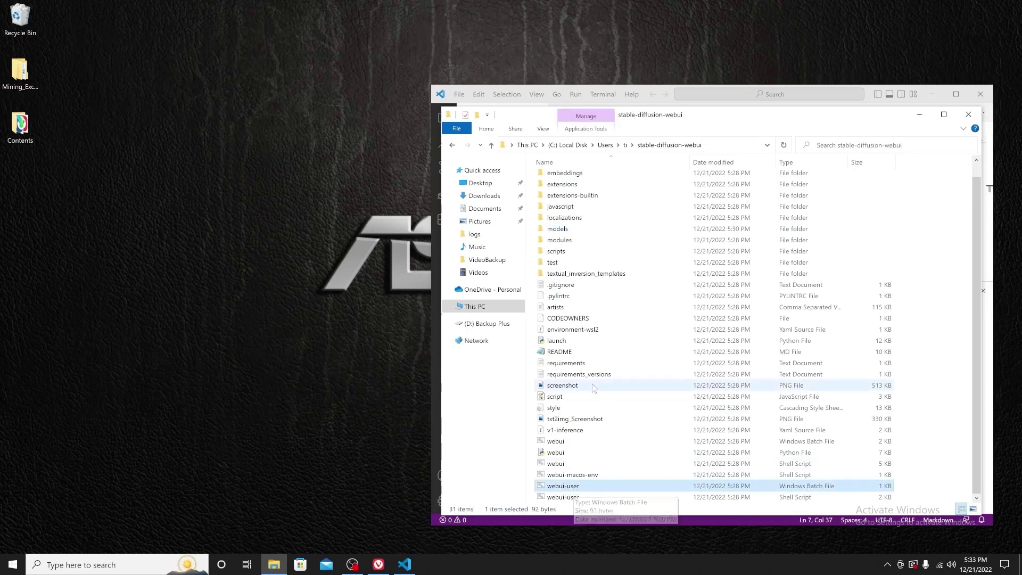
{"action": "scroll", "coordinate": [591, 386], "scroll_direction": "up", "scroll_amount": 1}
{"action": "scroll", "coordinate": [596, 450], "scroll_direction": "down", "scroll_amount": 1}
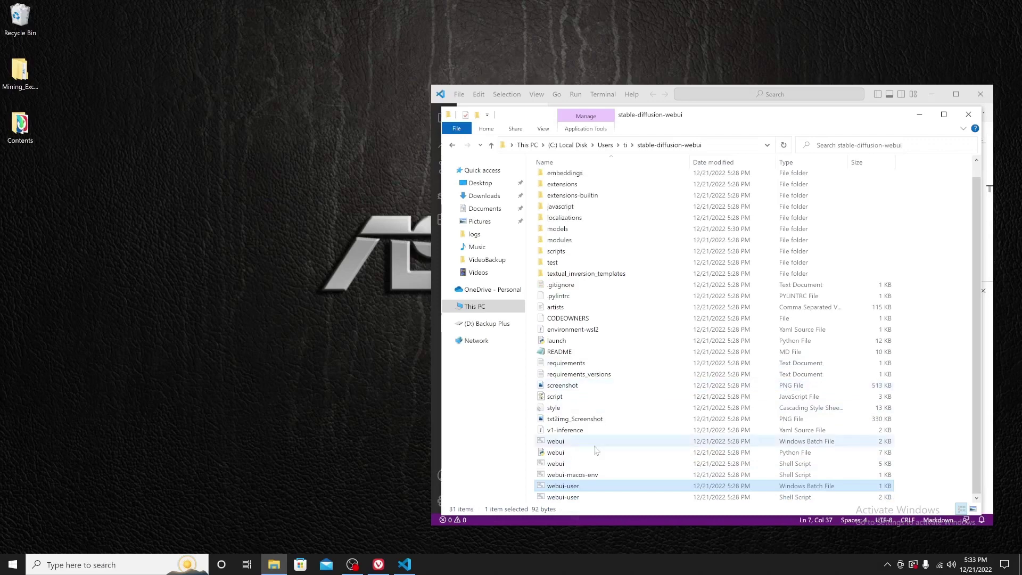
Open the webui-user batch file in Notepad, highlight its call webui.bat line, and close it unchanged
{"action": "right_click", "coordinate": [569, 490]}
{"action": "left_click", "coordinate": [606, 297]}
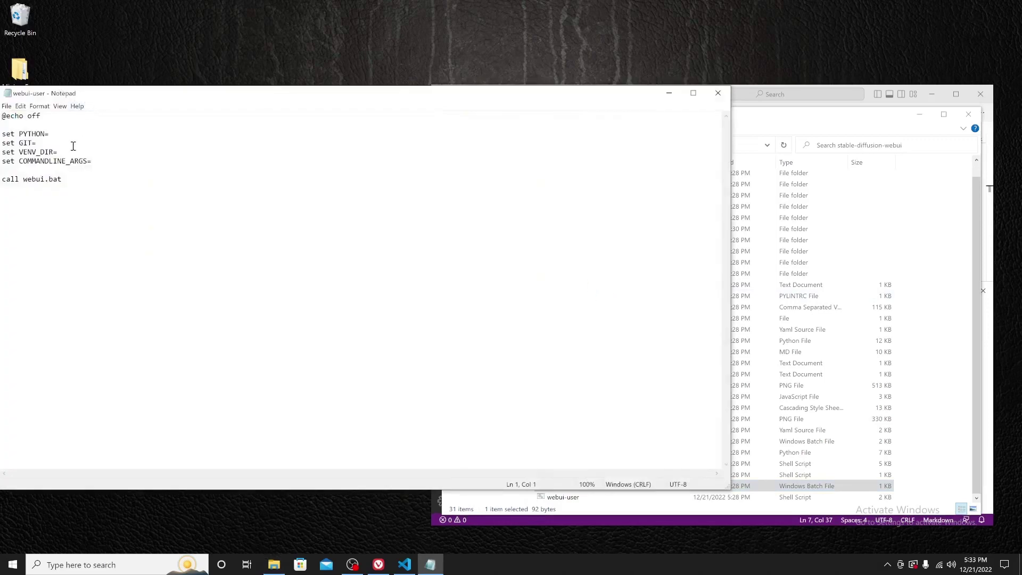
{"action": "left_click_drag", "start_coordinate": [75, 180], "coordinate": [1, 181]}
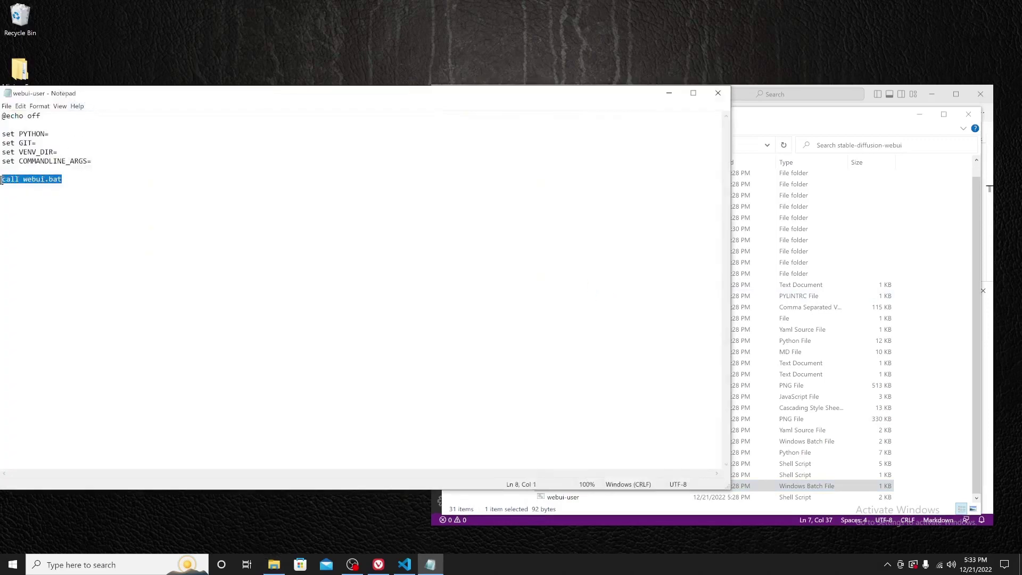
{"action": "left_click", "coordinate": [719, 93]}
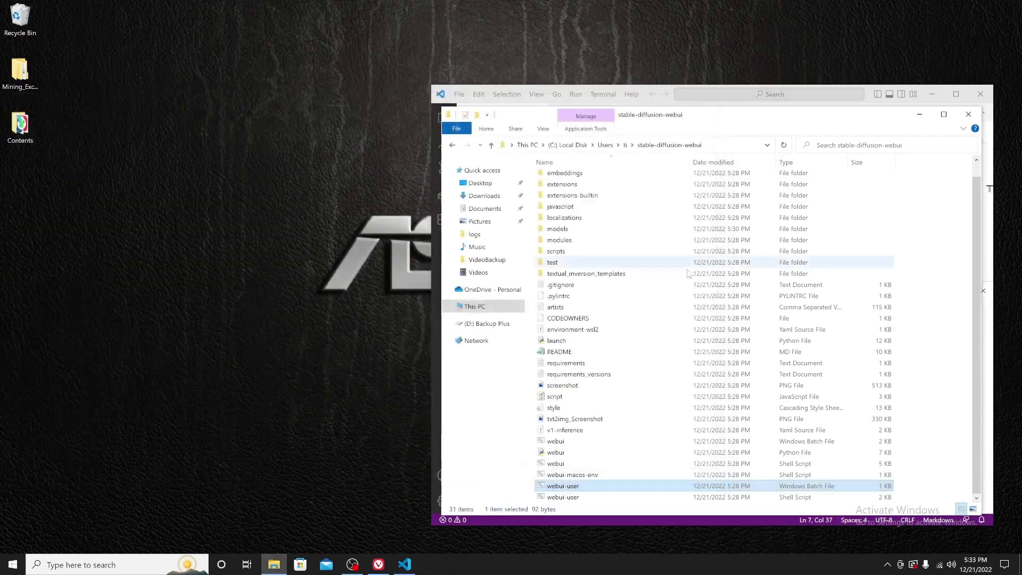
Open the webui Windows batch file in Notepad, read through its Python, venv and launch sections, and close it
{"action": "left_click", "coordinate": [565, 464]}
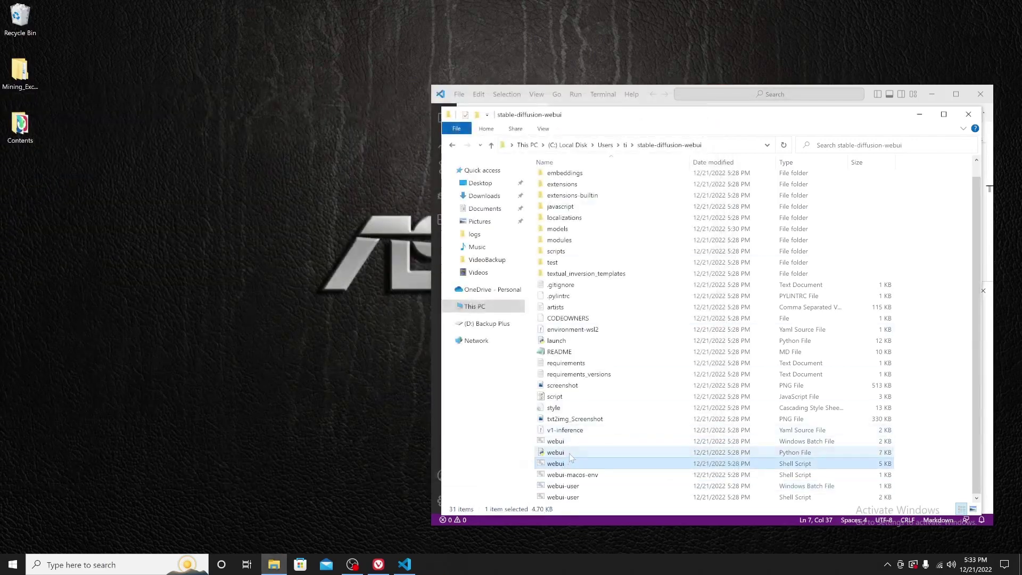
{"action": "left_click", "coordinate": [572, 442]}
{"action": "right_click", "coordinate": [573, 442]}
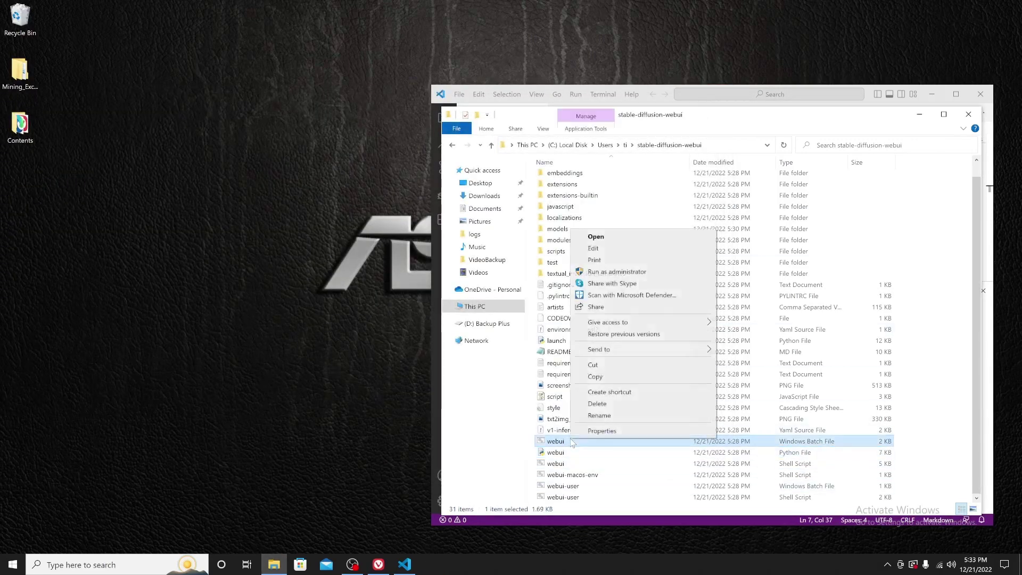
{"action": "left_click", "coordinate": [607, 248]}
{"action": "left_click_drag", "start_coordinate": [227, 93], "coordinate": [274, 92]}
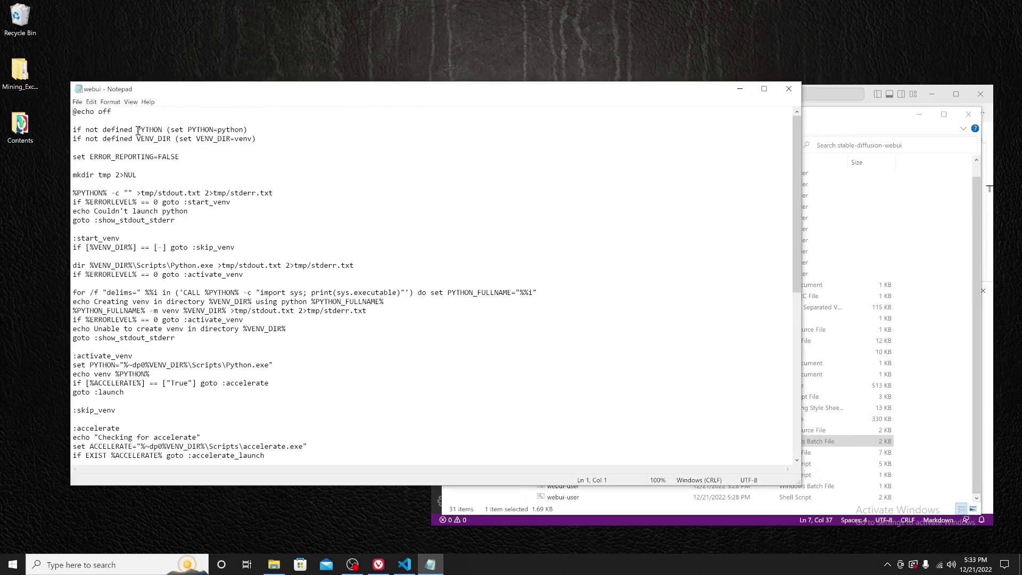
{"action": "left_click_drag", "start_coordinate": [137, 129], "coordinate": [382, 419]}
{"action": "scroll", "coordinate": [382, 419], "scroll_direction": "down", "scroll_amount": 6}
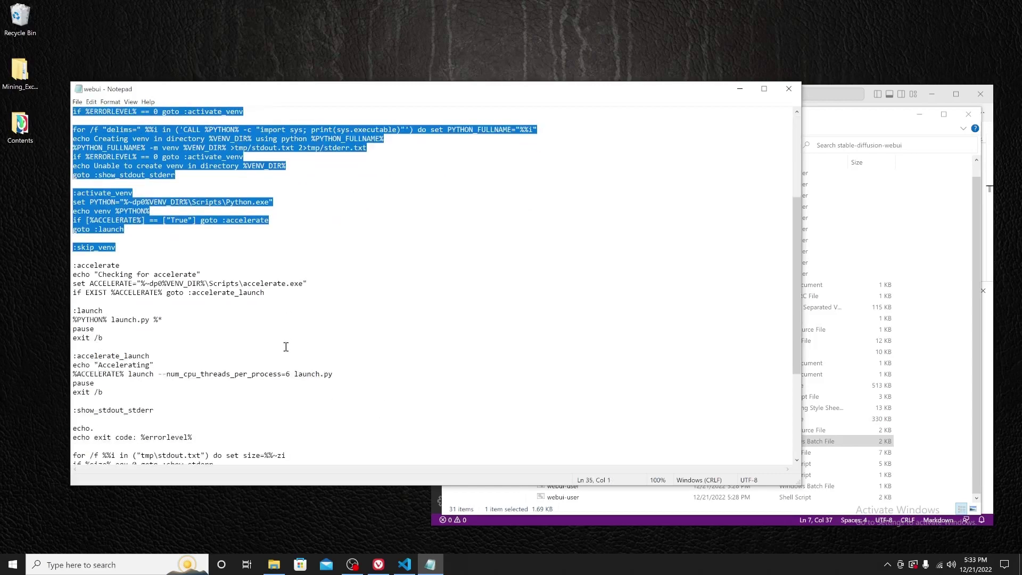
{"action": "scroll", "coordinate": [286, 347], "scroll_direction": "down", "scroll_amount": 6}
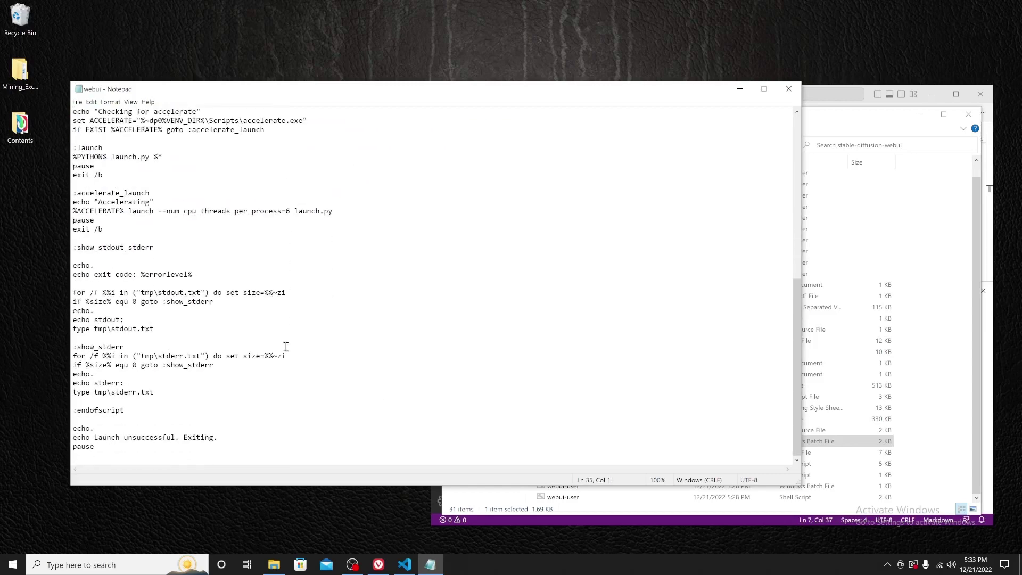
{"action": "scroll", "coordinate": [286, 347], "scroll_direction": "up", "scroll_amount": 12}
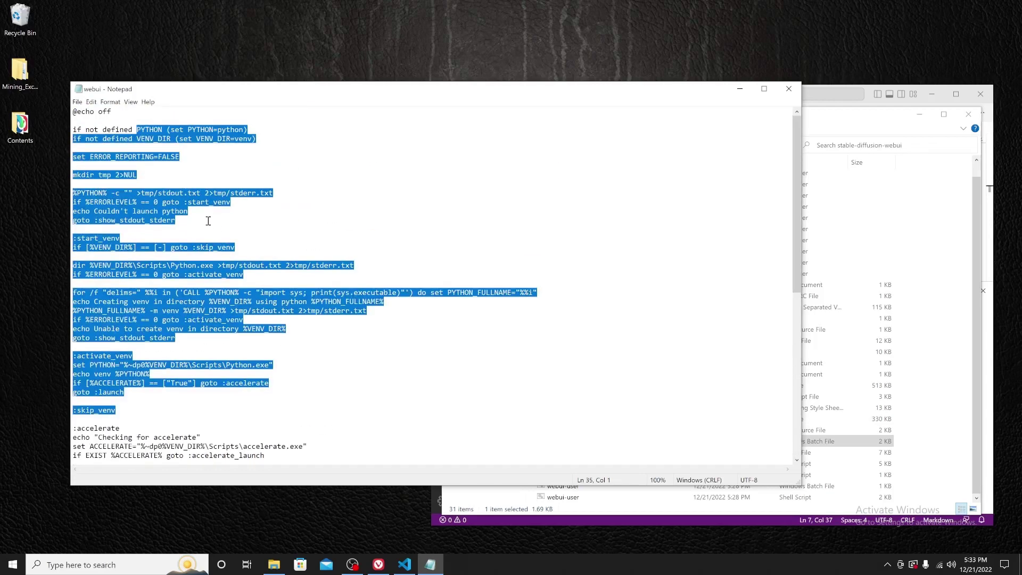
{"action": "scroll", "coordinate": [392, 315], "scroll_direction": "down", "scroll_amount": 12}
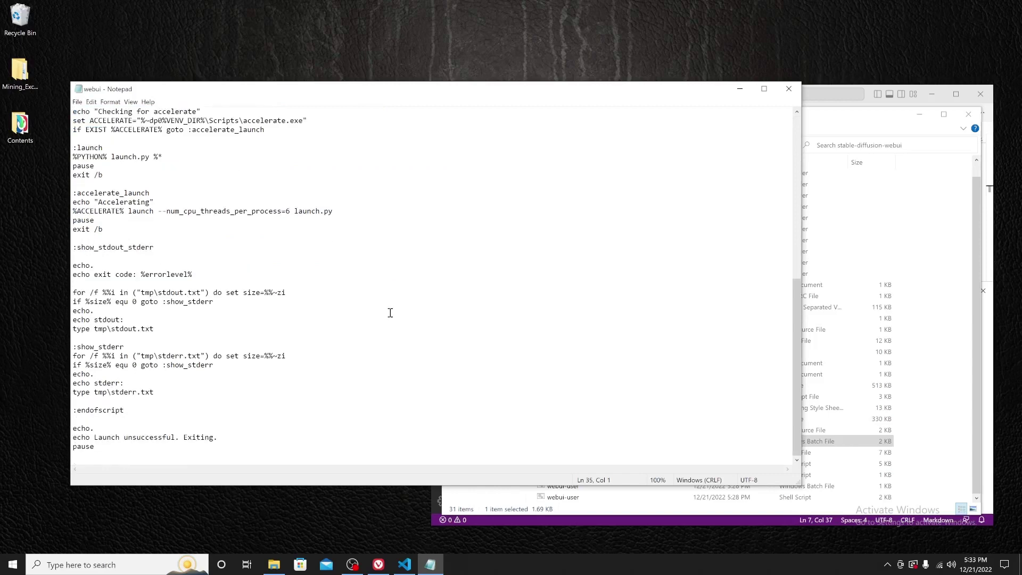
{"action": "scroll", "coordinate": [391, 312], "scroll_direction": "up", "scroll_amount": 12}
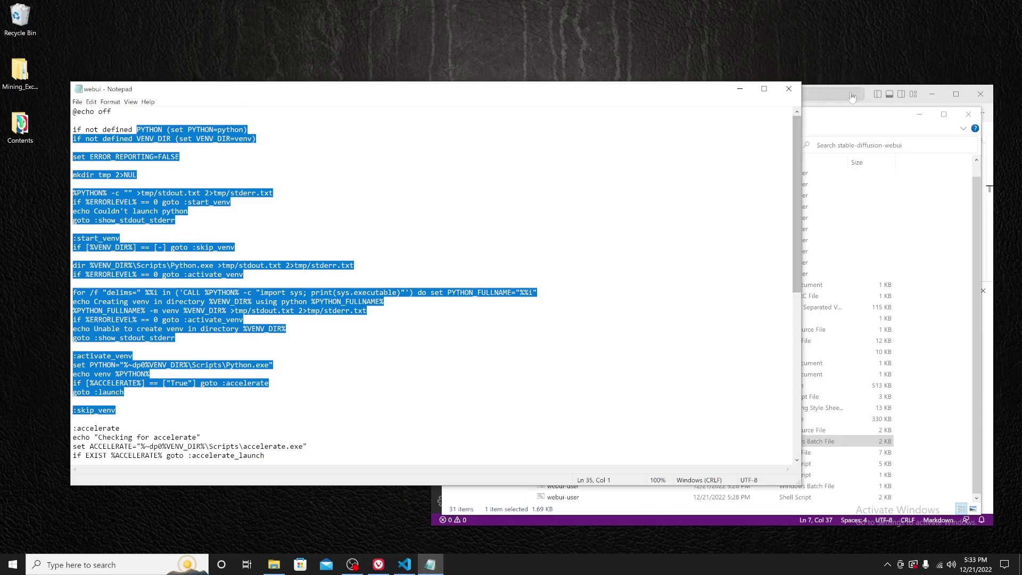
{"action": "left_click", "coordinate": [788, 90]}
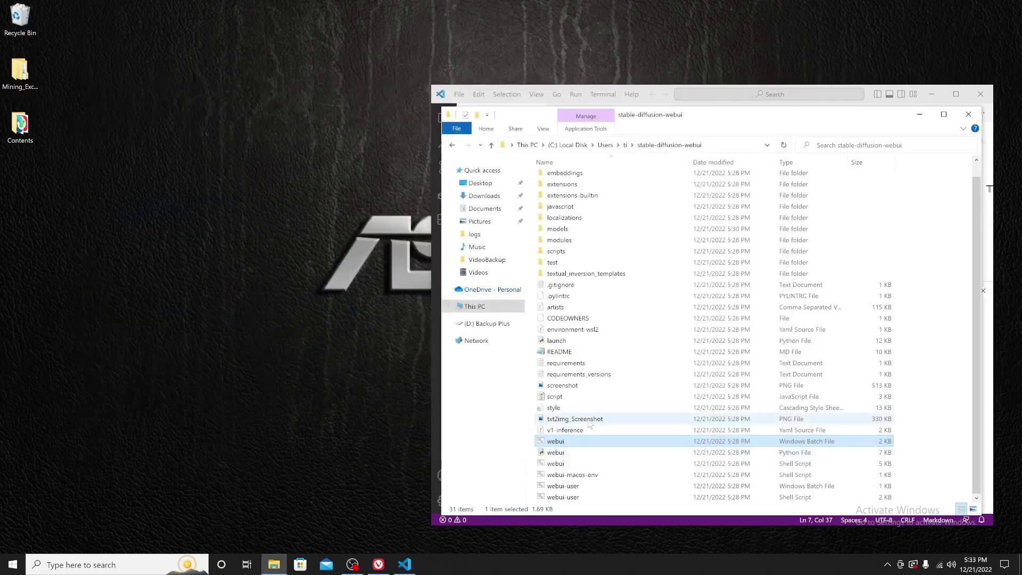
Run the webui-user Windows batch file and place its command window beside the File Explorer window
{"action": "left_click", "coordinate": [593, 486]}
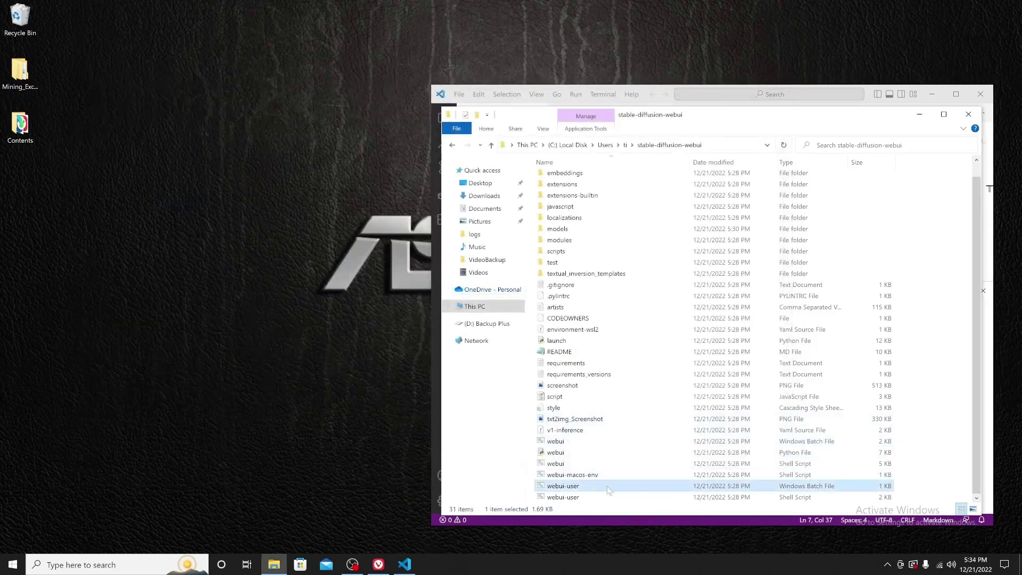
{"action": "double_click", "coordinate": [565, 486]}
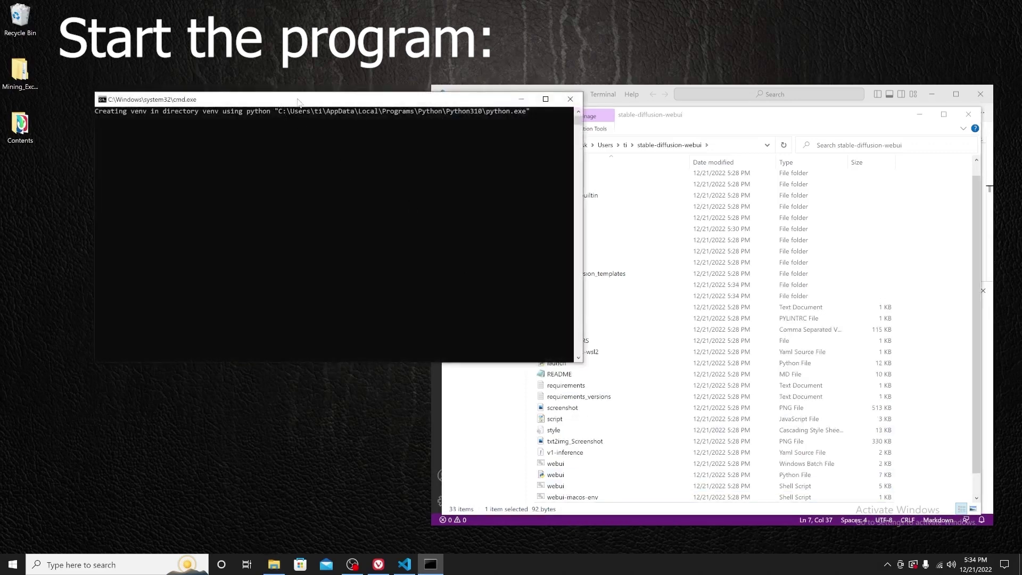
{"action": "left_click_drag", "start_coordinate": [278, 101], "coordinate": [219, 166]}
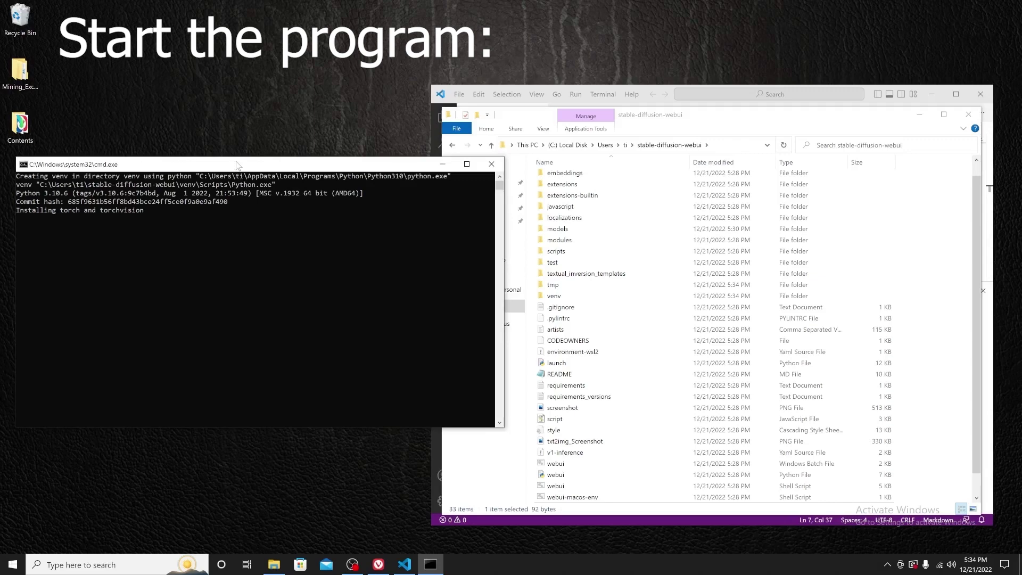
{"action": "left_click_drag", "start_coordinate": [236, 165], "coordinate": [258, 196]}
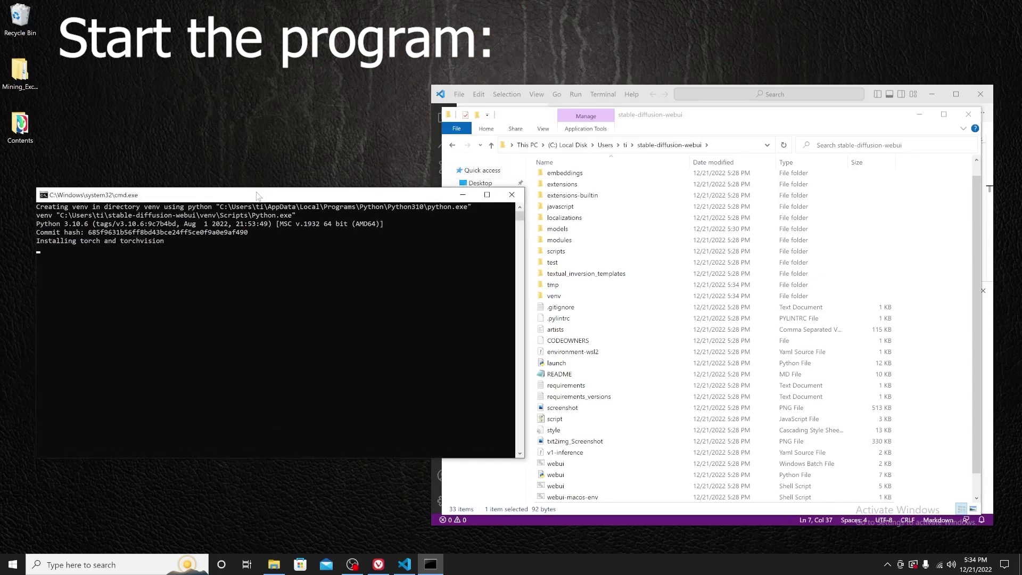
{"action": "left_click", "coordinate": [231, 279]}
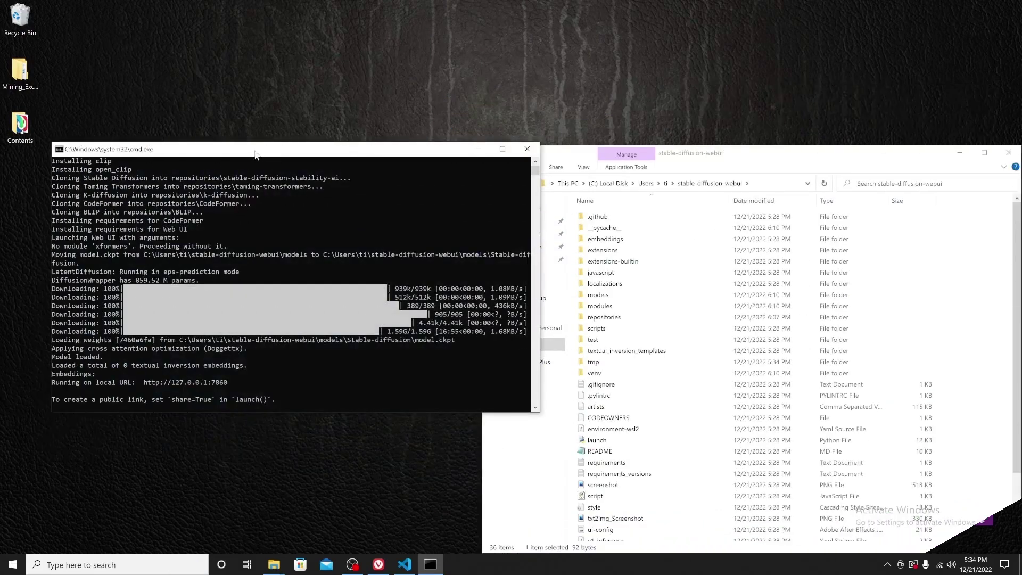
Review the installation and model loading log in the command window, from the venv creation to the local URL
{"action": "left_click_drag", "start_coordinate": [245, 137], "coordinate": [273, 149]}
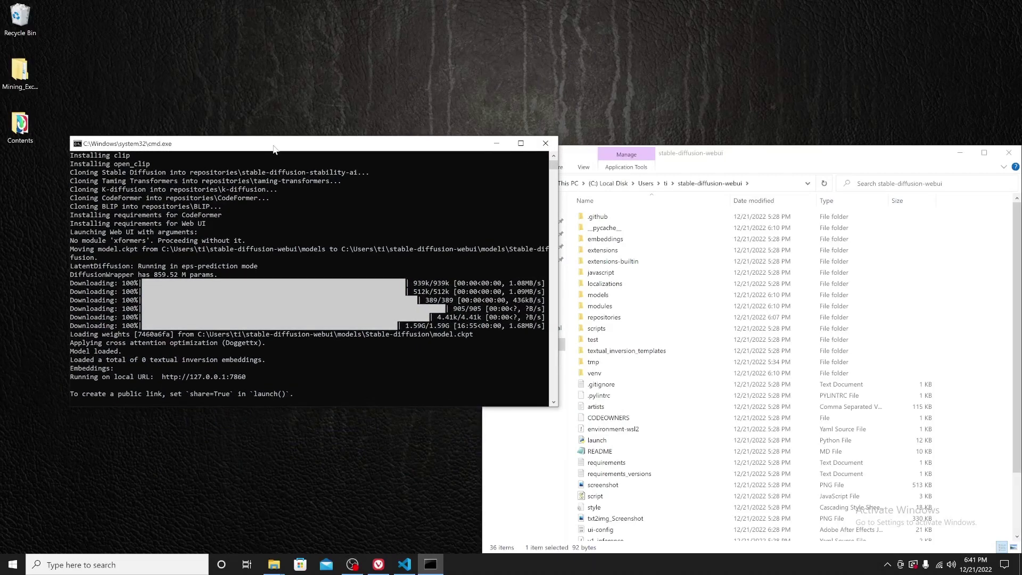
{"action": "scroll", "coordinate": [234, 202], "scroll_direction": "up", "scroll_amount": 2}
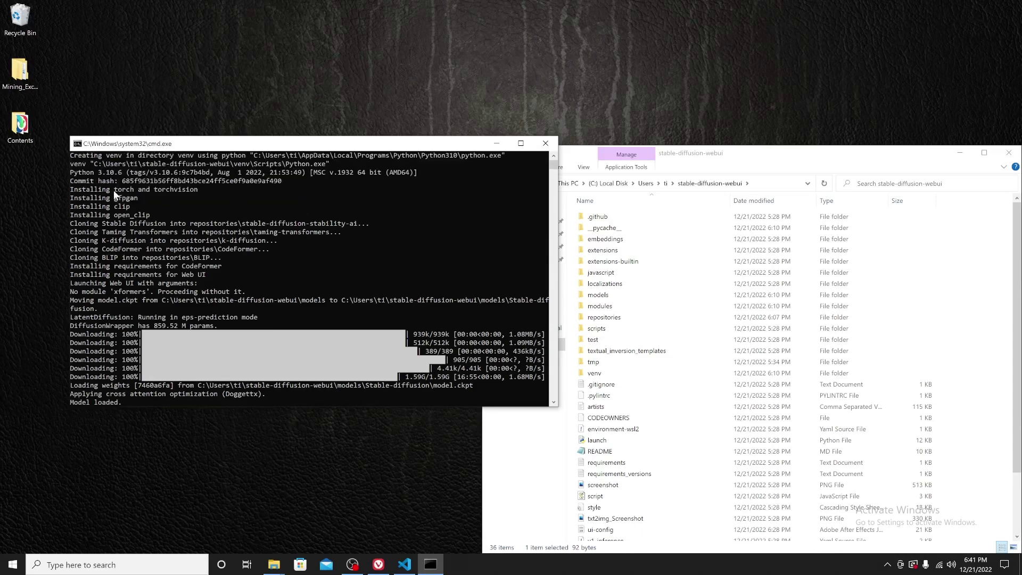
{"action": "scroll", "coordinate": [113, 190], "scroll_direction": "down", "scroll_amount": 1}
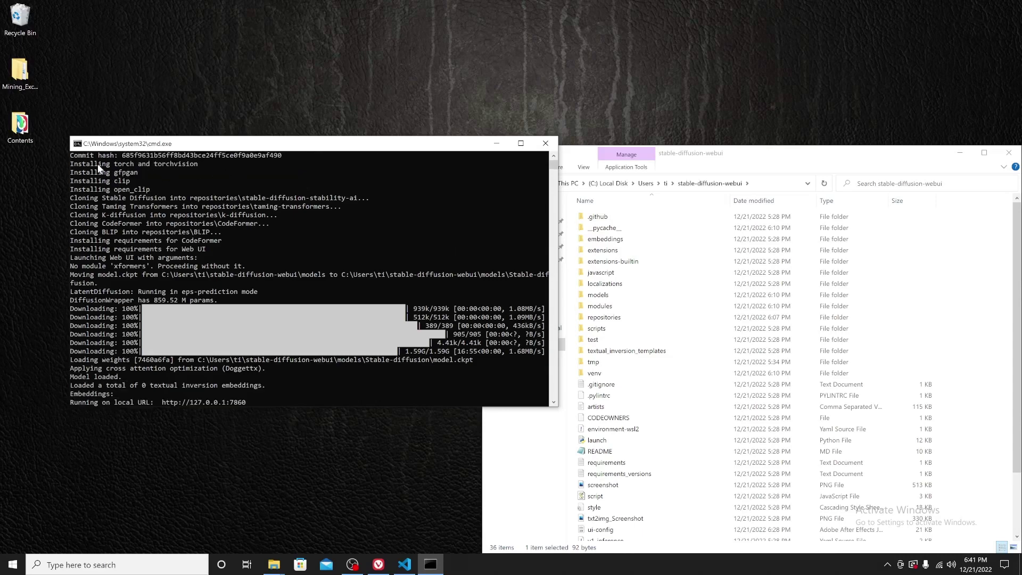
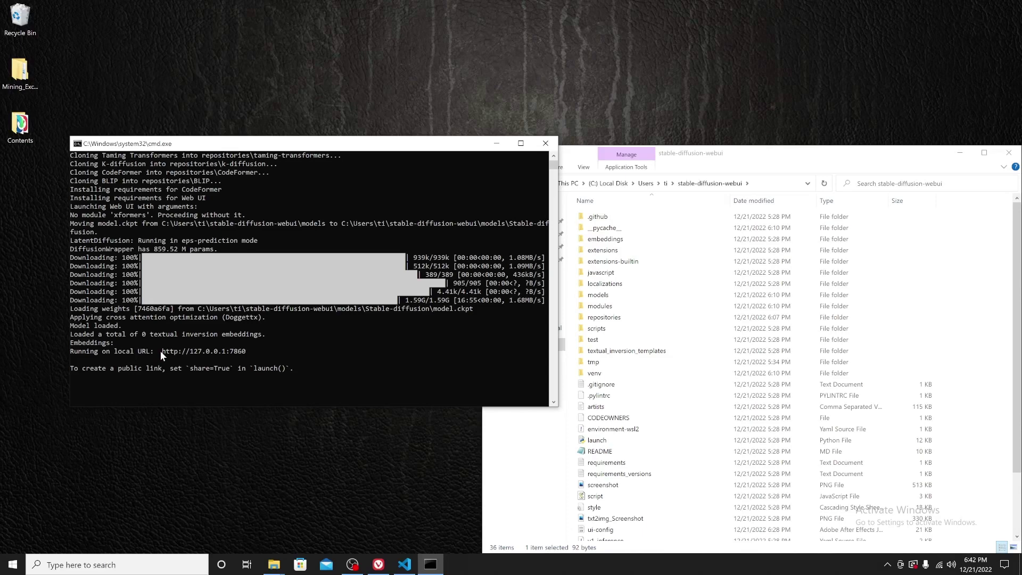
{"action": "left_click_drag", "start_coordinate": [160, 350], "coordinate": [250, 357]}
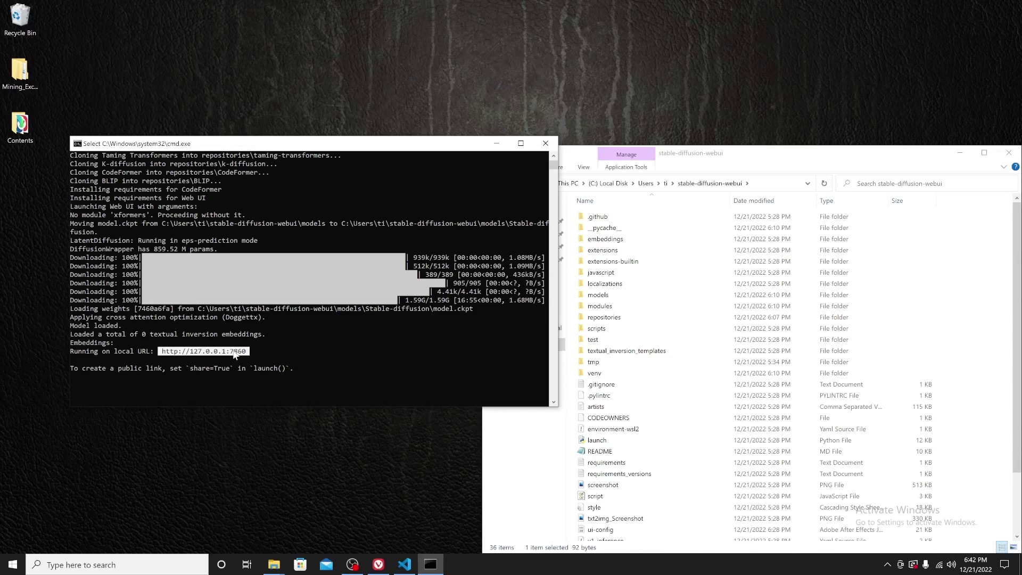
{"action": "key", "text": "ctrl+c"}
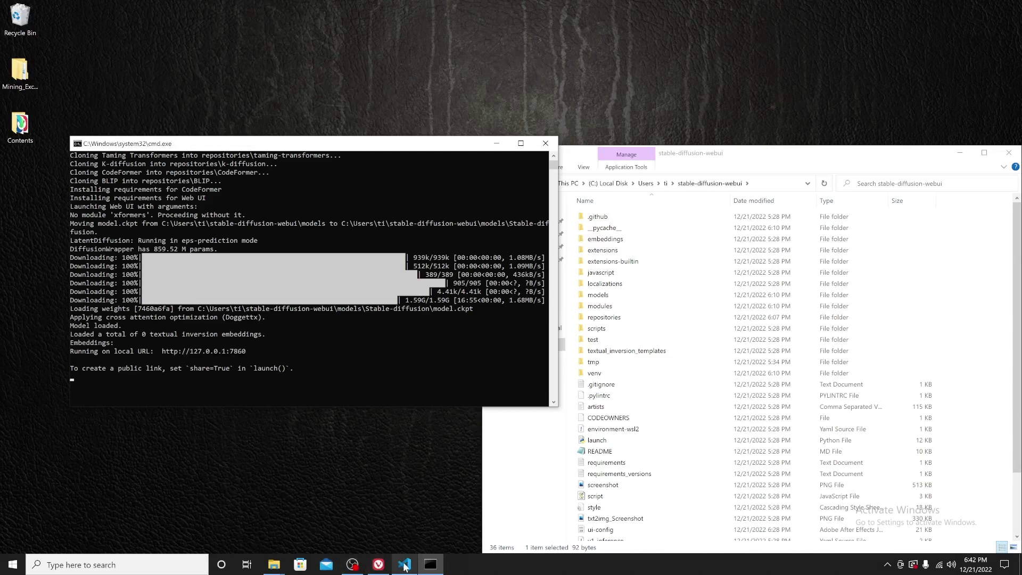
{"action": "left_click", "coordinate": [381, 567]}
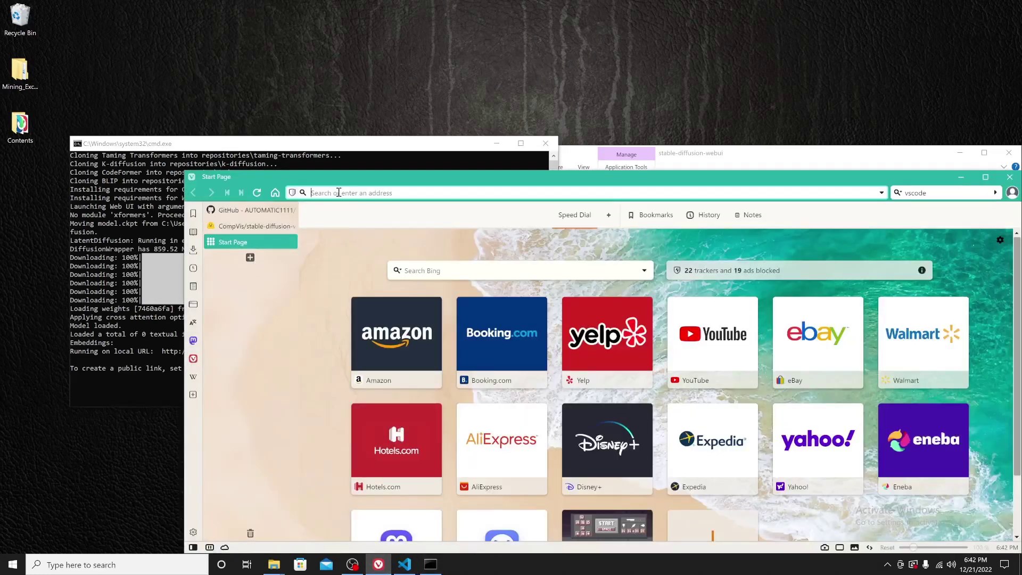
{"action": "left_click", "coordinate": [349, 192]}
{"action": "key", "text": "ctrl+v"}
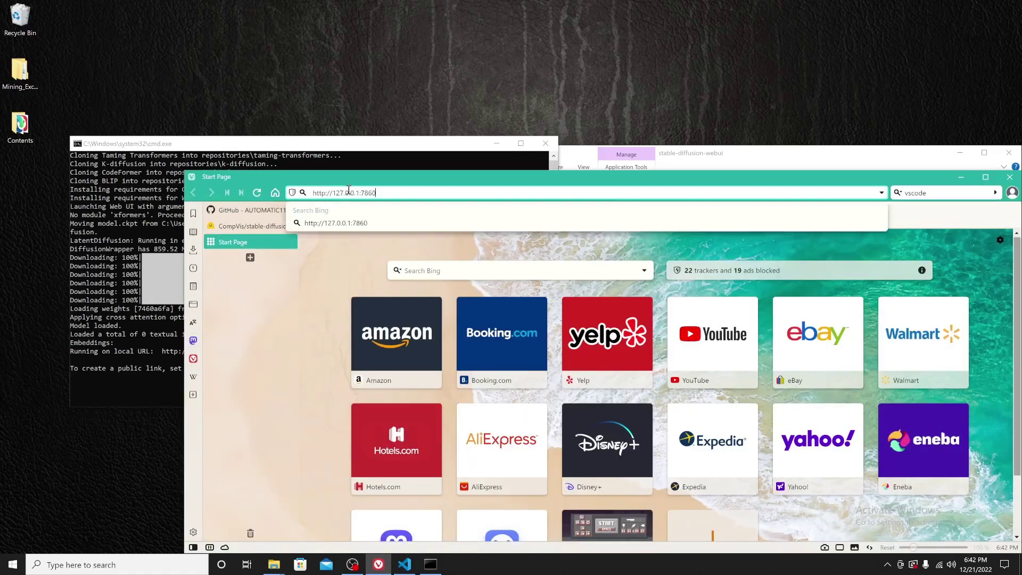
{"action": "key", "text": "Return"}
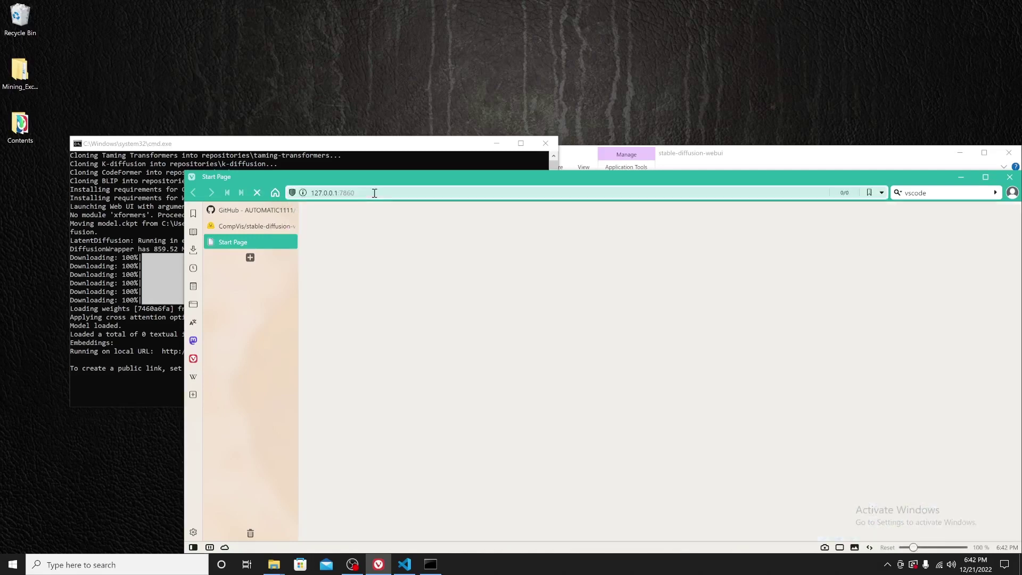
Arrange the browser and command windows so they overlap, and make the browser window taller
{"action": "left_click_drag", "start_coordinate": [411, 180], "coordinate": [395, 120]}
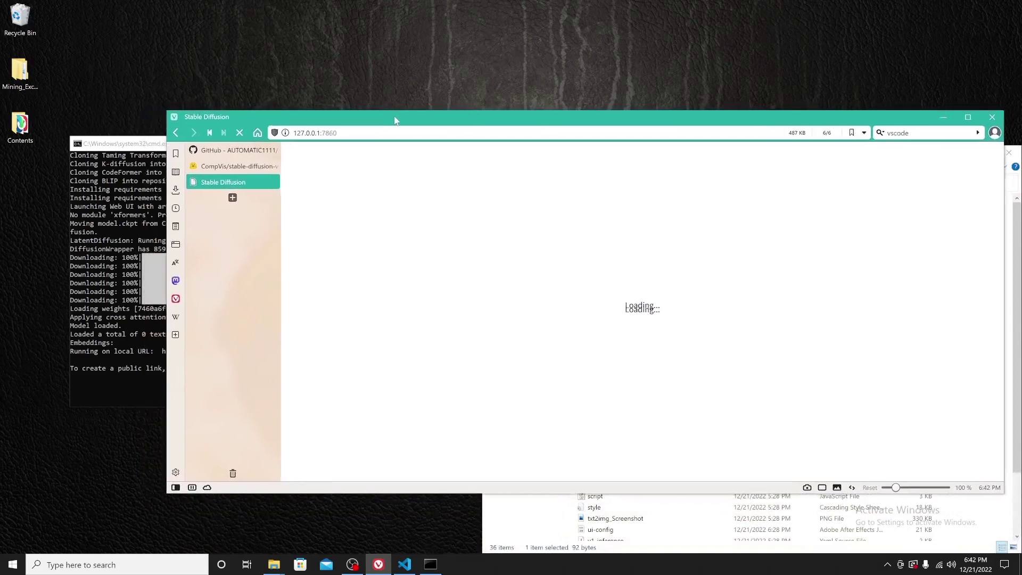
{"action": "left_click_drag", "start_coordinate": [133, 147], "coordinate": [106, 128]}
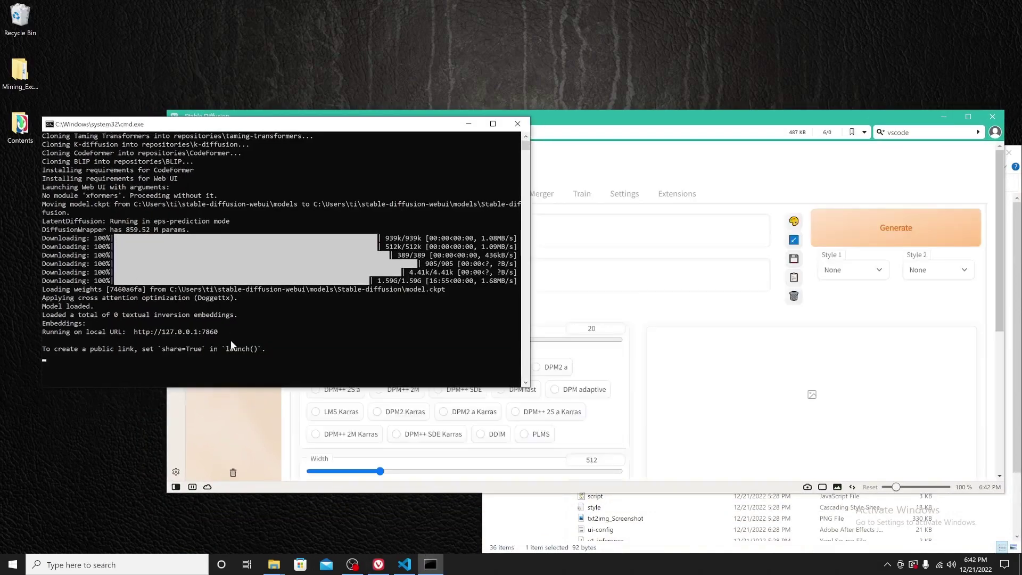
{"action": "left_click_drag", "start_coordinate": [631, 120], "coordinate": [542, 72]}
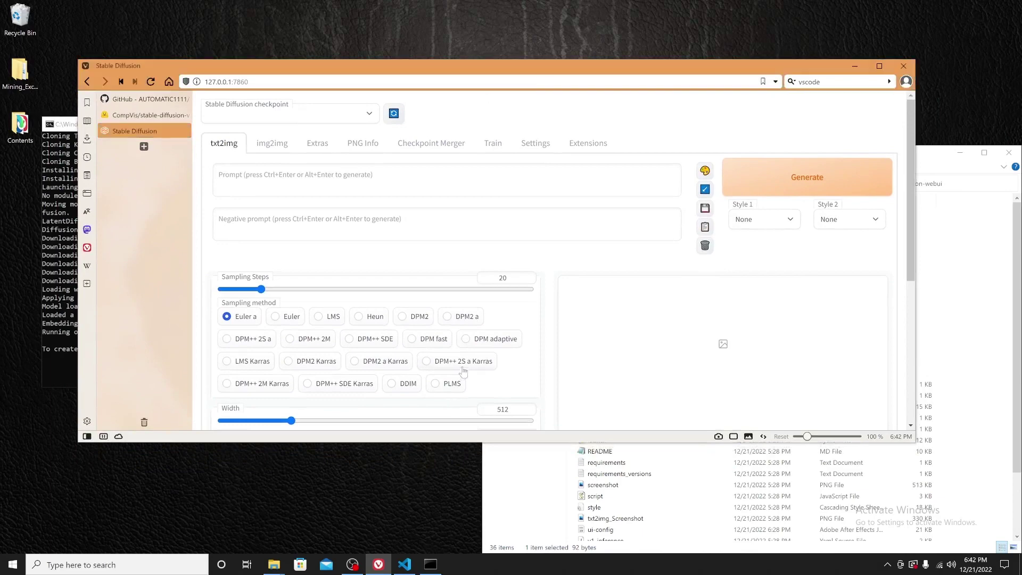
{"action": "left_click_drag", "start_coordinate": [428, 443], "coordinate": [419, 520]}
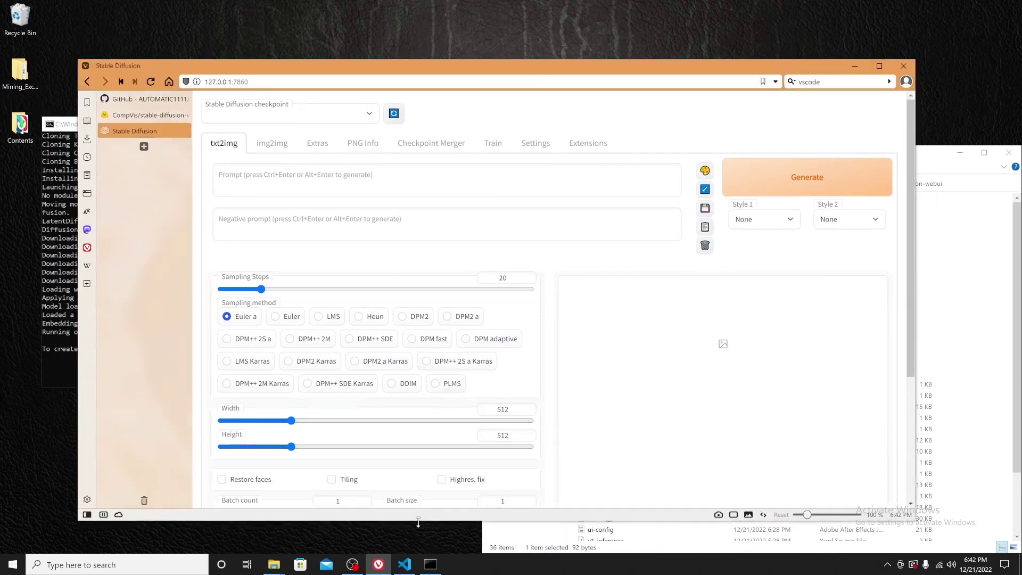
Look through the txt2img page's sampling, size, batch, CFG scale, seed and script settings
{"action": "scroll", "coordinate": [421, 226], "scroll_direction": "down", "scroll_amount": 2}
{"action": "scroll", "coordinate": [421, 226], "scroll_direction": "up", "scroll_amount": 2}
{"action": "scroll", "coordinate": [535, 273], "scroll_direction": "down", "scroll_amount": 3}
{"action": "scroll", "coordinate": [372, 288], "scroll_direction": "up", "scroll_amount": 3}
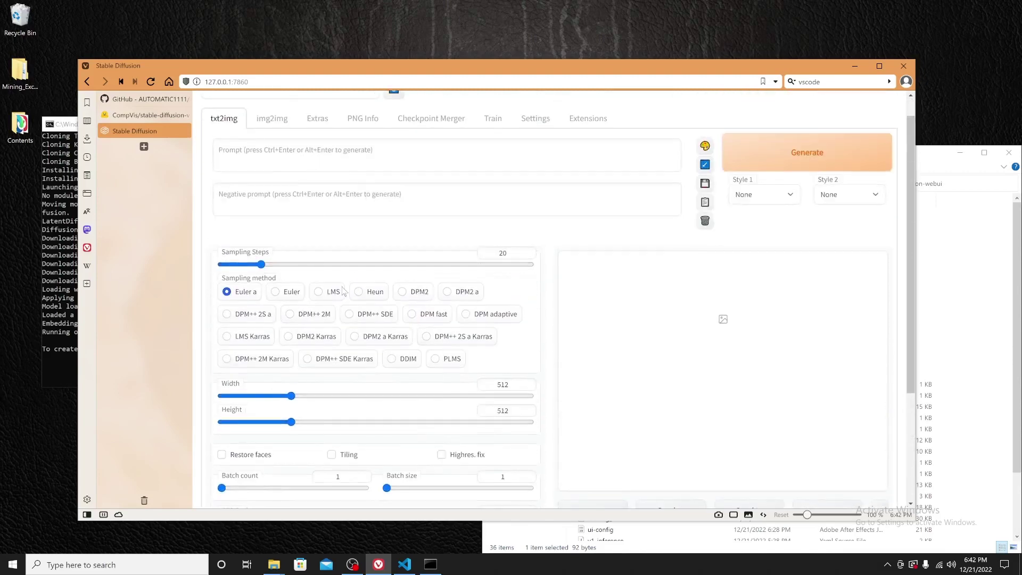
{"action": "scroll", "coordinate": [382, 373], "scroll_direction": "down", "scroll_amount": 3}
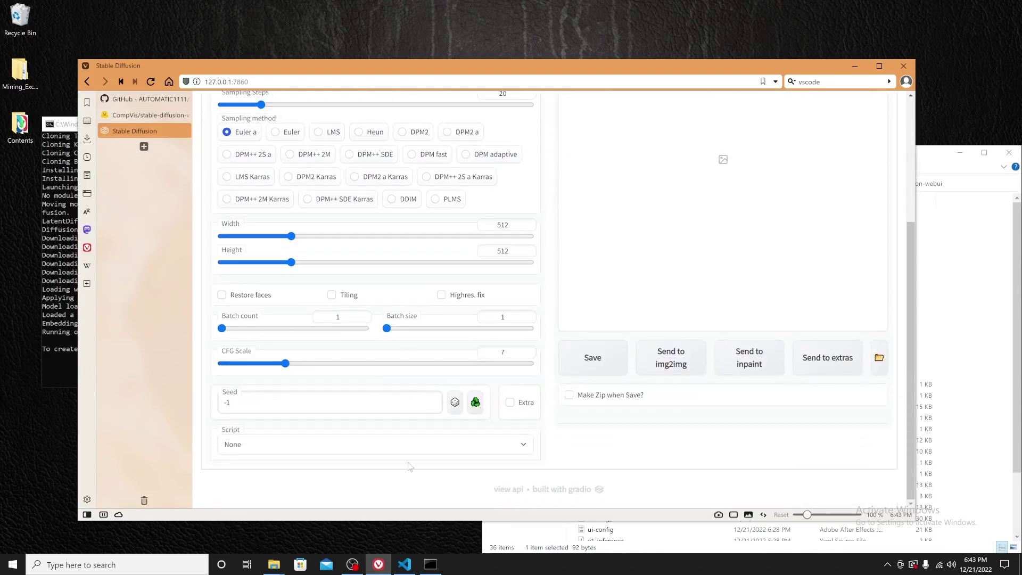
{"action": "scroll", "coordinate": [353, 372], "scroll_direction": "up", "scroll_amount": 3}
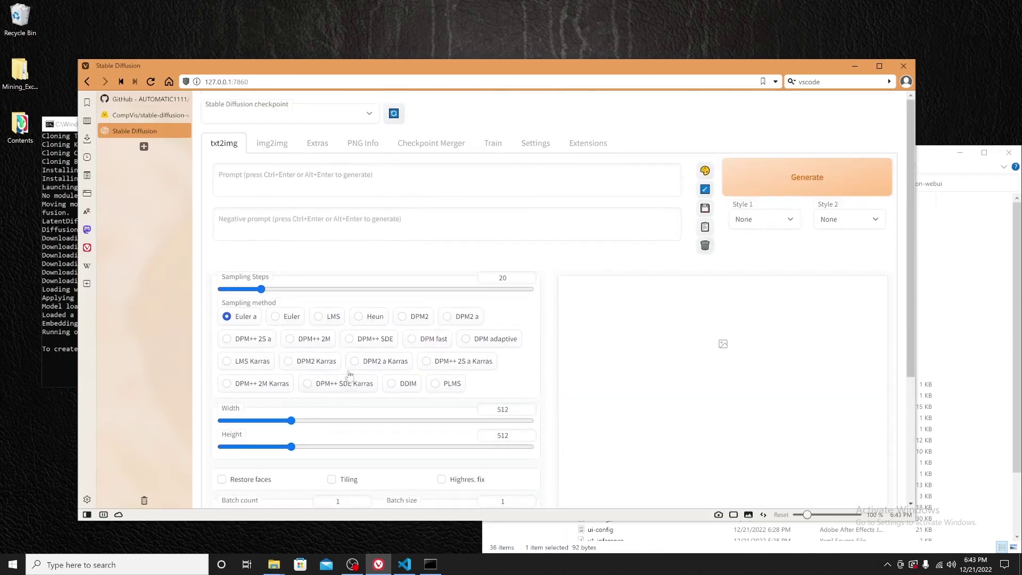
Generate an image from the txt2img prompt "rider ride a horse in call of duty"
{"action": "left_click", "coordinate": [276, 176]}
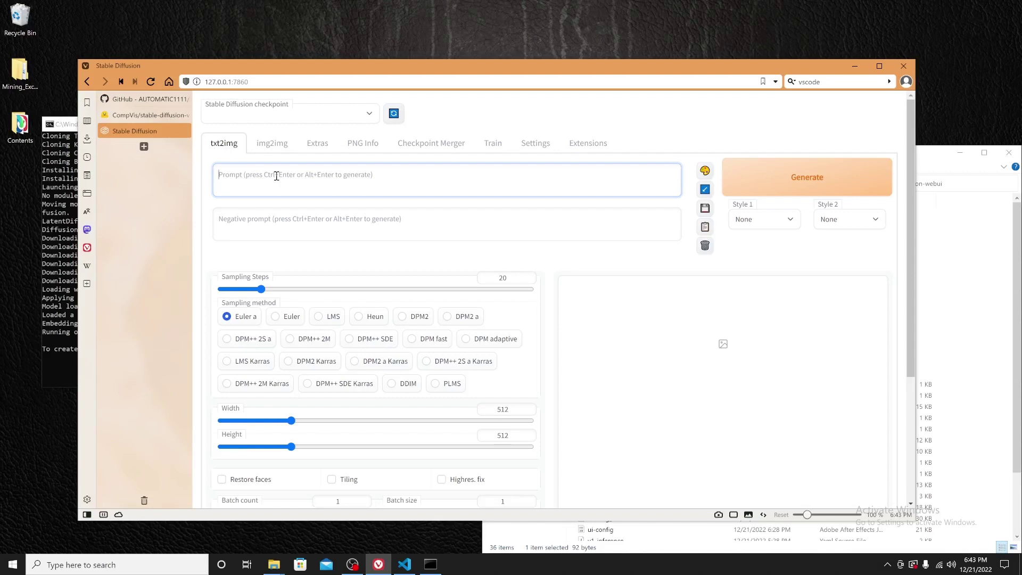
{"action": "type", "text": "rider ride a hor"}
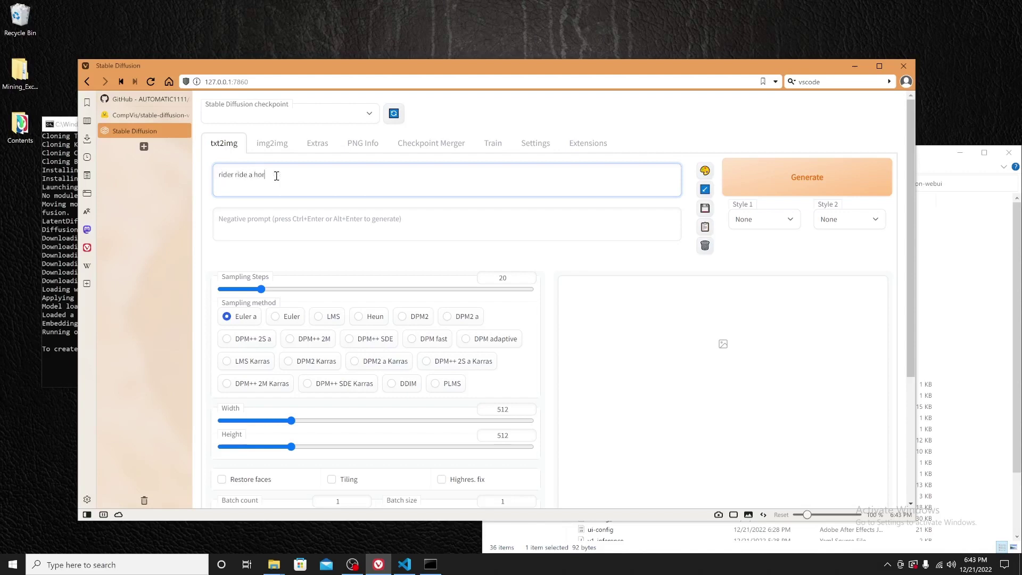
{"action": "type", "text": "se in call of duty"}
{"action": "left_click", "coordinate": [810, 188]}
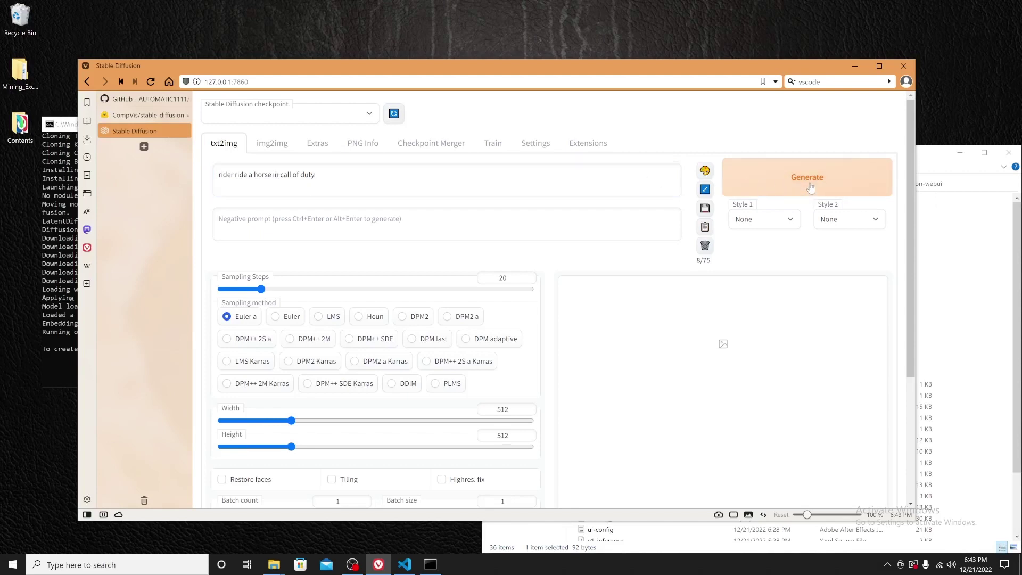
Bring the command window to the front, move it above the prompt area, and monitor the image generation progress
{"action": "left_click", "coordinate": [49, 274]}
{"action": "left_click_drag", "start_coordinate": [250, 123], "coordinate": [248, 56]}
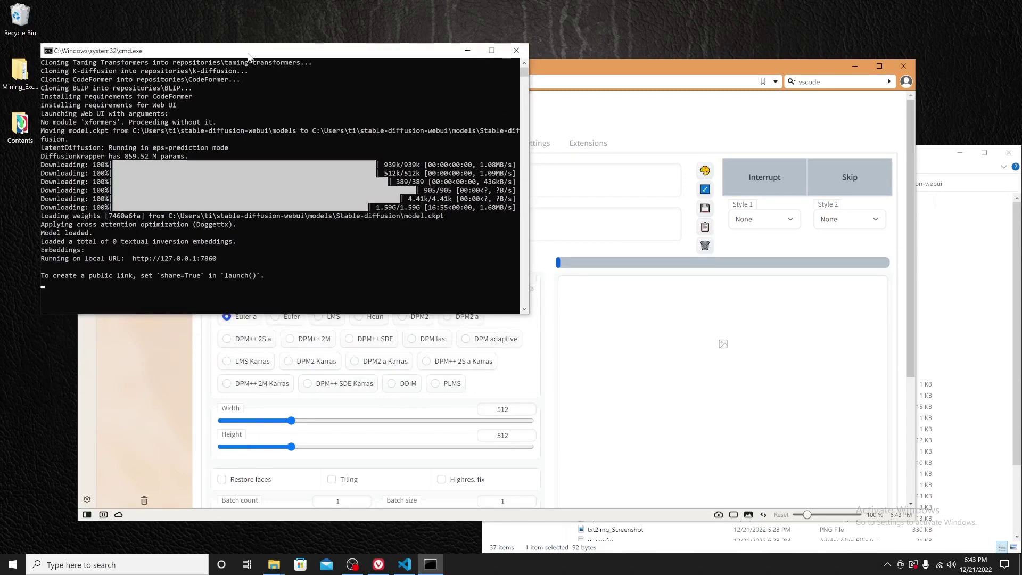
{"action": "left_click", "coordinate": [278, 268]}
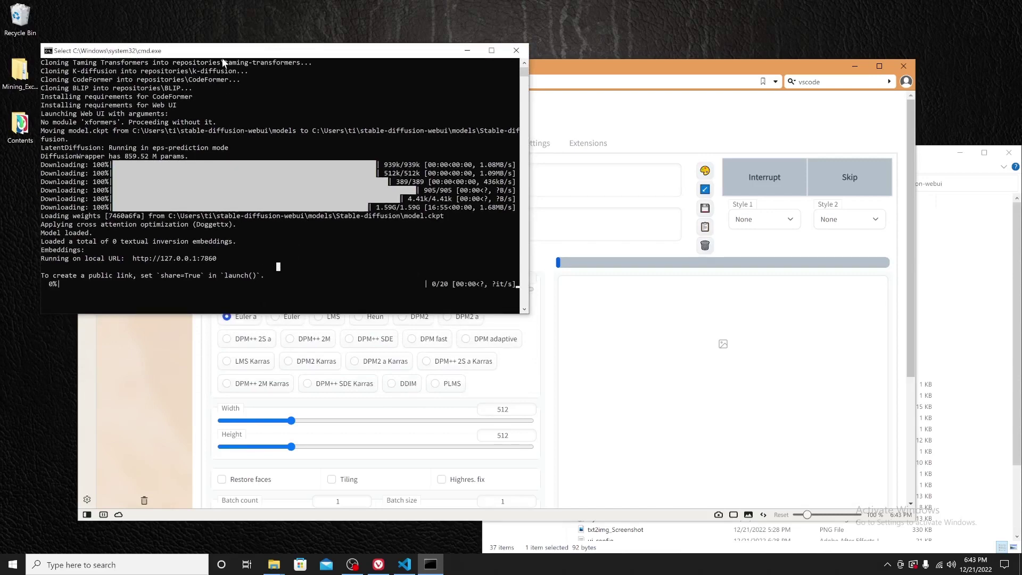
{"action": "key", "text": "Escape"}
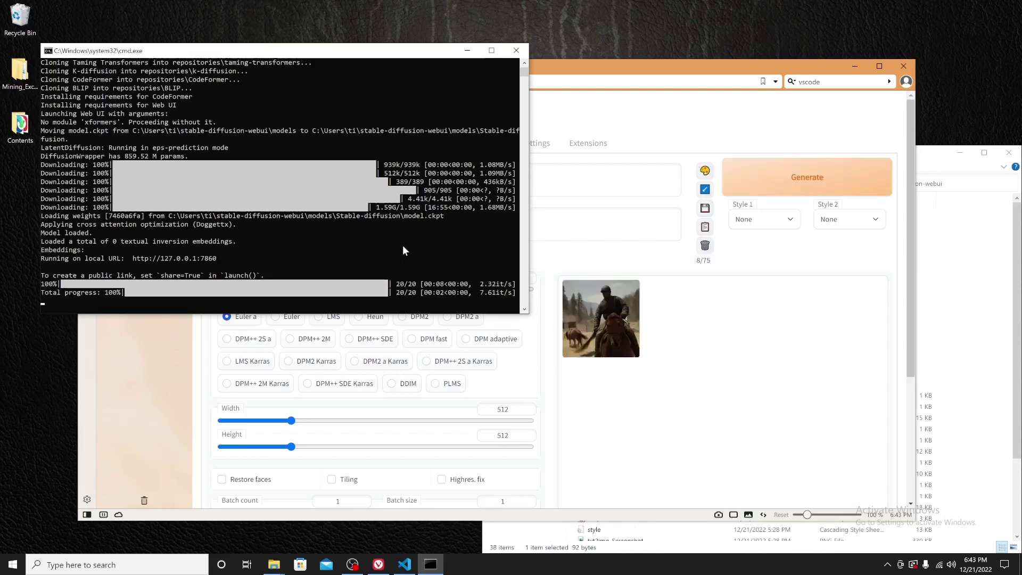
Check the generated thumbnail on the txt2img page and compare it with the progress lines in the command window
{"action": "left_click_drag", "start_coordinate": [711, 70], "coordinate": [667, 56]}
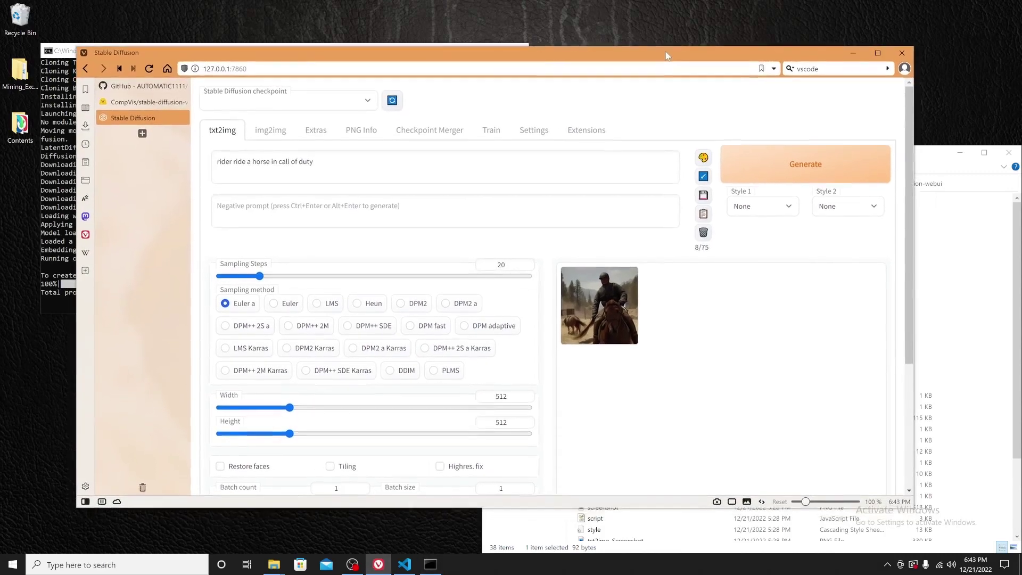
{"action": "scroll", "coordinate": [627, 319], "scroll_direction": "down", "scroll_amount": 2}
{"action": "scroll", "coordinate": [627, 320], "scroll_direction": "down", "scroll_amount": 2}
{"action": "scroll", "coordinate": [625, 312], "scroll_direction": "up", "scroll_amount": 4}
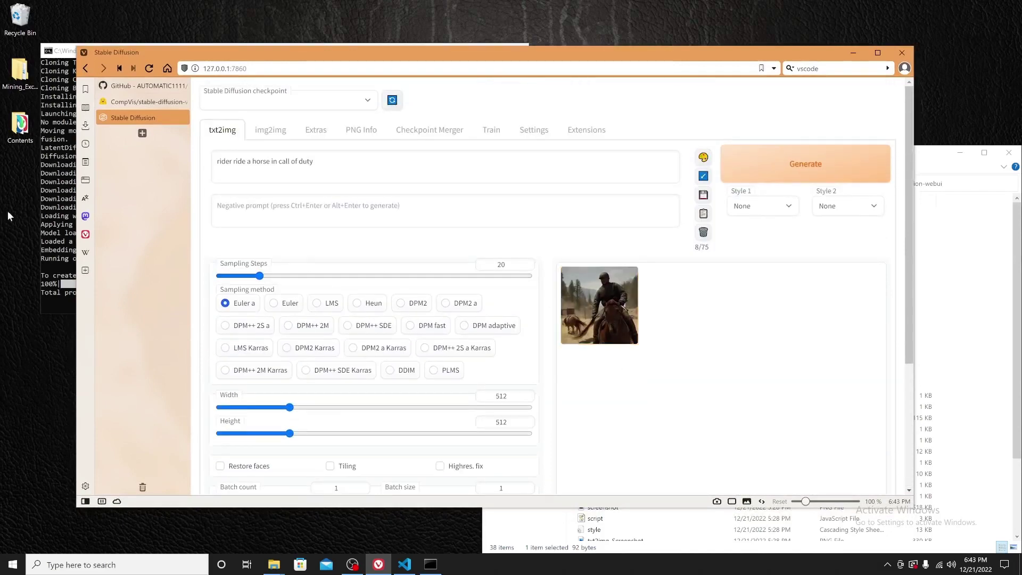
{"action": "left_click", "coordinate": [47, 219]}
{"action": "scroll", "coordinate": [452, 291], "scroll_direction": "up", "scroll_amount": 1}
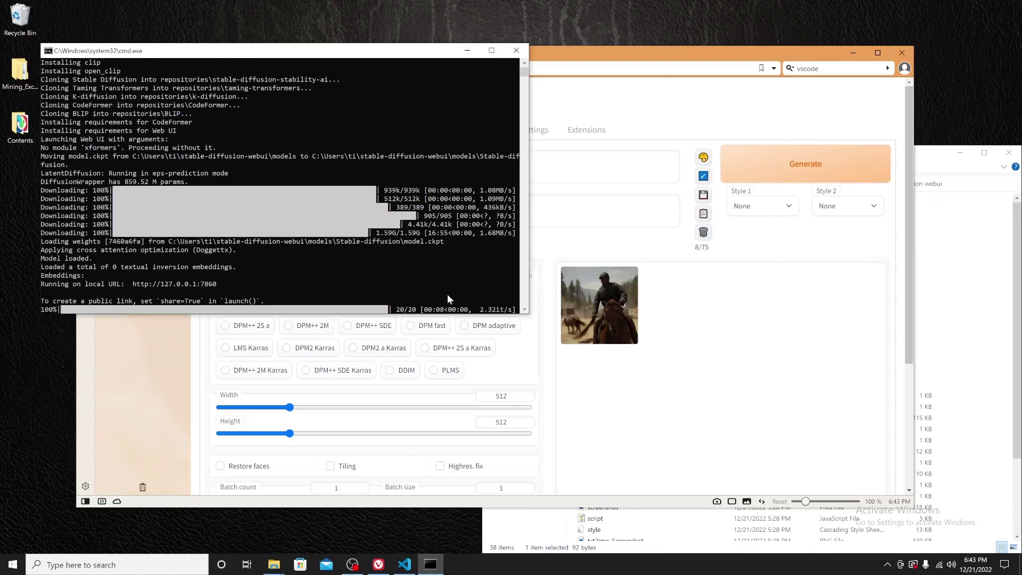
{"action": "scroll", "coordinate": [394, 267], "scroll_direction": "down", "scroll_amount": 3}
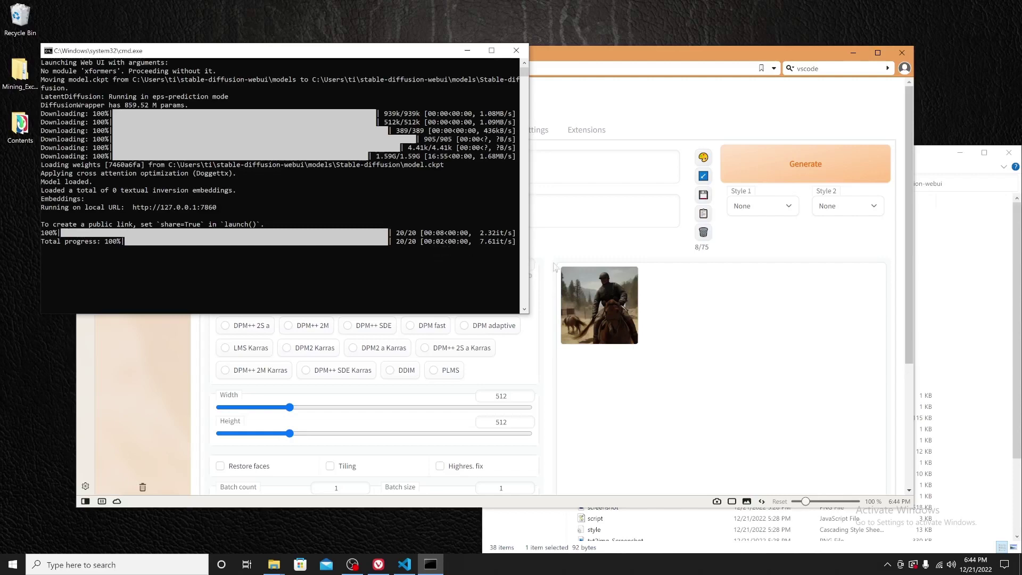
Open the generated horse rider image in the full-size viewer, inspect it, and close the viewer
{"action": "left_click", "coordinate": [694, 294]}
{"action": "left_click", "coordinate": [599, 305]}
{"action": "scroll", "coordinate": [692, 293], "scroll_direction": "down", "scroll_amount": 2}
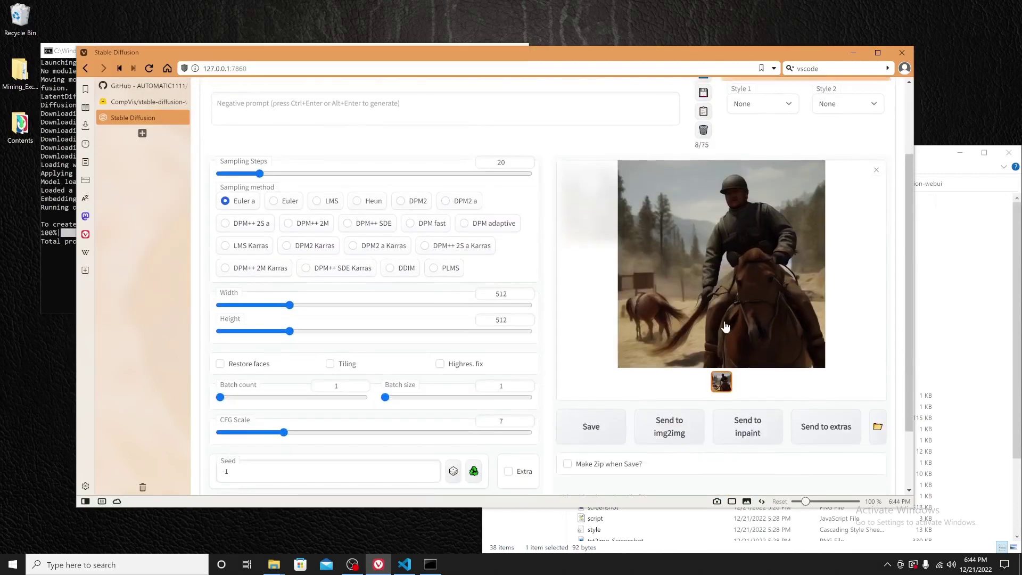
{"action": "left_click", "coordinate": [732, 275]}
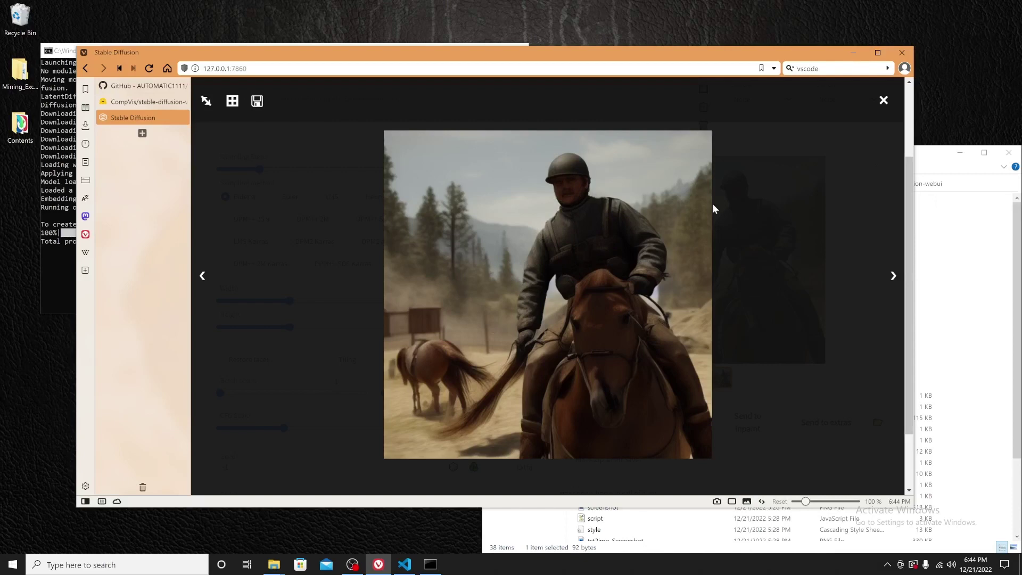
{"action": "left_click", "coordinate": [884, 100]}
{"action": "scroll", "coordinate": [486, 252], "scroll_direction": "up", "scroll_amount": 2}
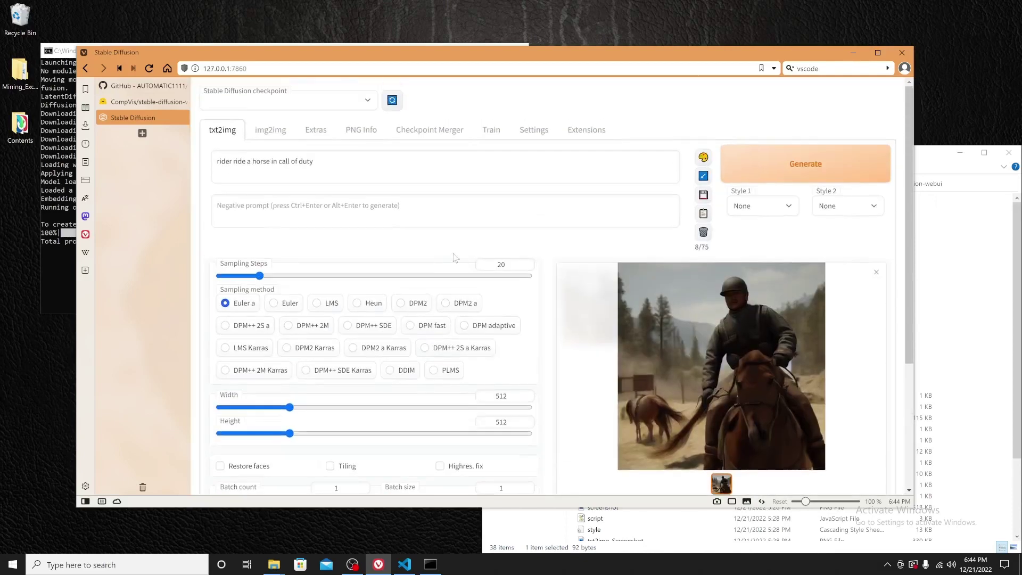
Append ", 4k" to the end of the txt2img prompt
{"action": "left_click", "coordinate": [322, 158]}
{"action": "type", "text": "4k"}
{"action": "key", "text": "Left"}
{"action": "key", "text": "Left"}
{"action": "key", "text": "Left"}
{"action": "type", "text": ","}
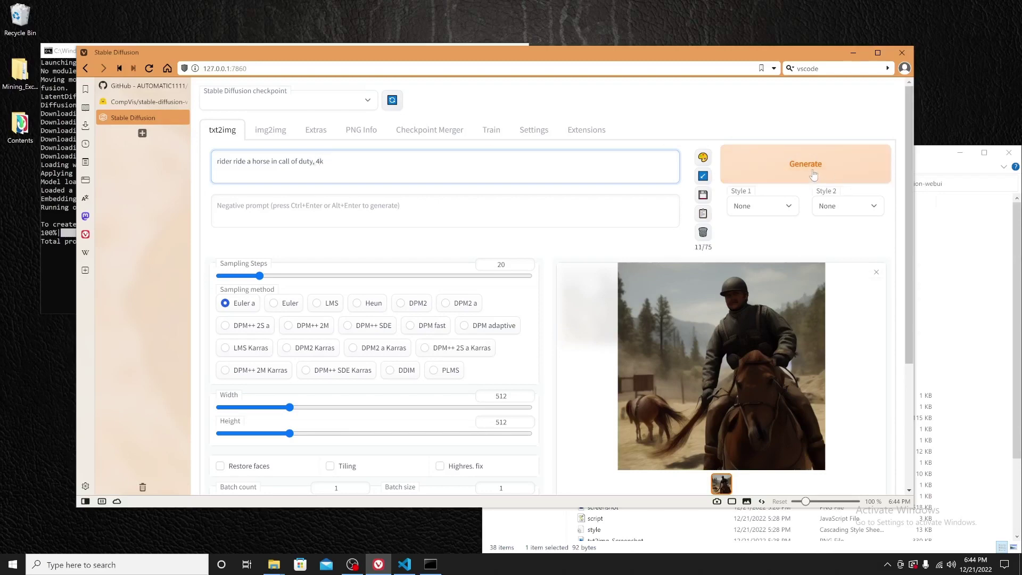
Generate an image from the current txt2img prompt, inspect it in the full-size viewer, and close the viewer
{"action": "left_click", "coordinate": [814, 175]}
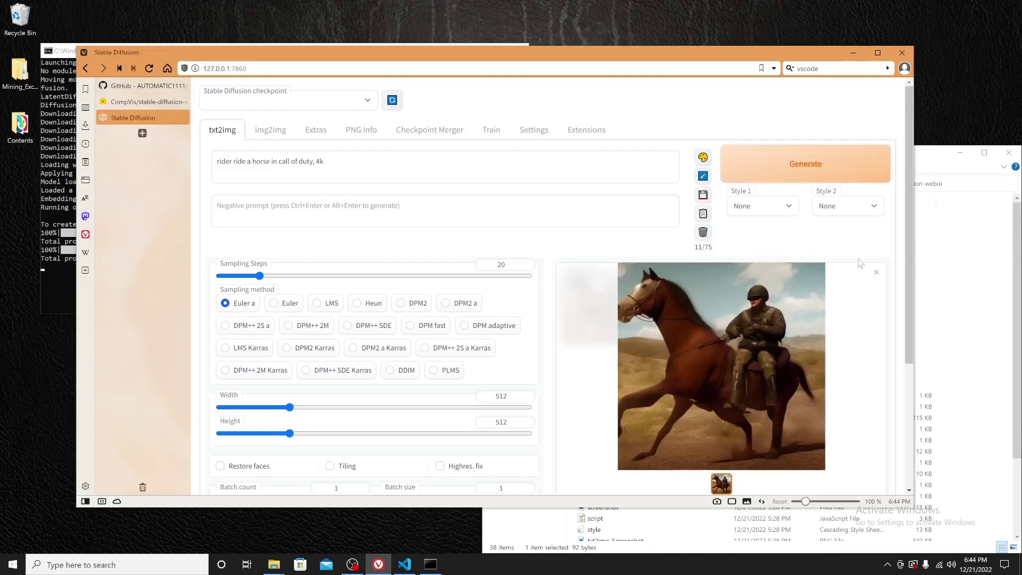
{"action": "scroll", "coordinate": [734, 309], "scroll_direction": "down", "scroll_amount": 1}
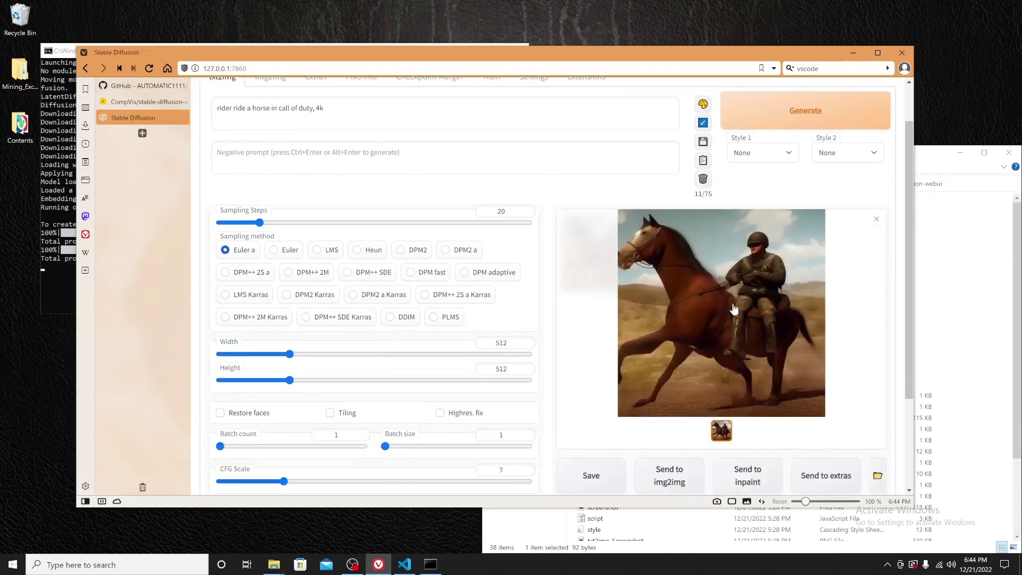
{"action": "scroll", "coordinate": [734, 309], "scroll_direction": "up", "scroll_amount": 1}
{"action": "left_click", "coordinate": [731, 307]}
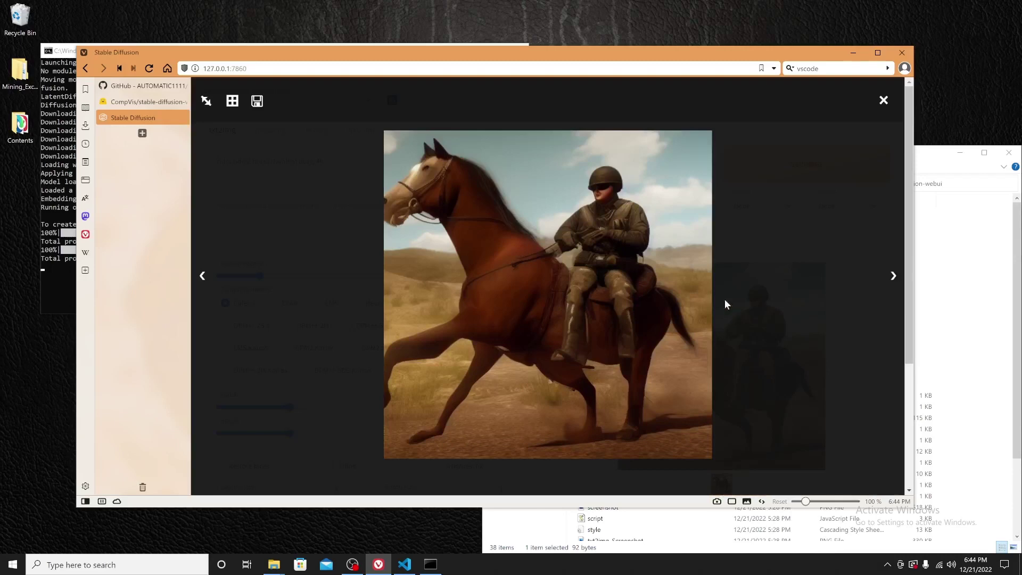
{"action": "left_click", "coordinate": [883, 100]}
Append ", detail face" to the txt2img prompt, generate the image, and inspect it in the full-size viewer
{"action": "left_click", "coordinate": [347, 163]}
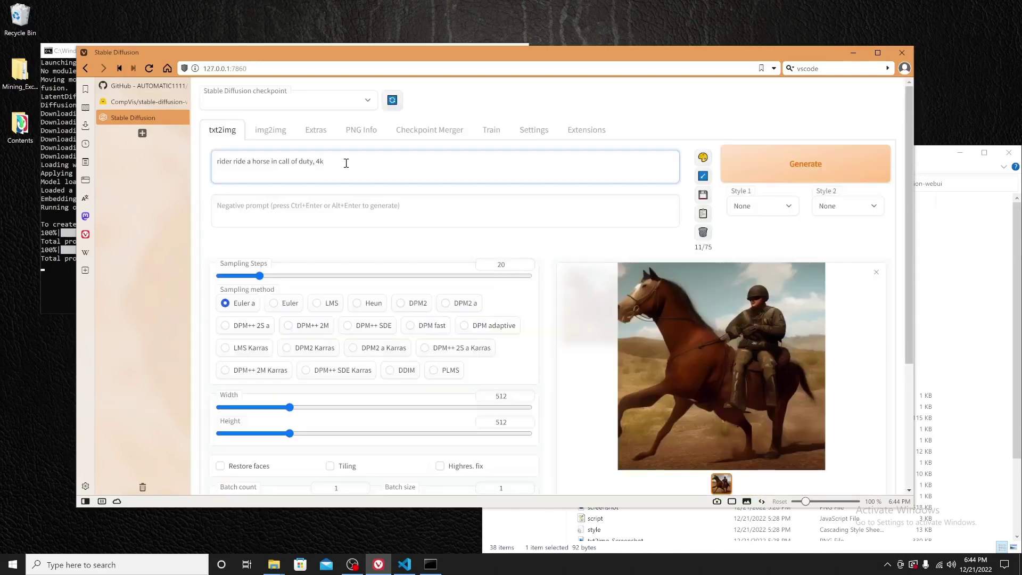
{"action": "type", "text": ", detail face"}
{"action": "left_click", "coordinate": [754, 161]}
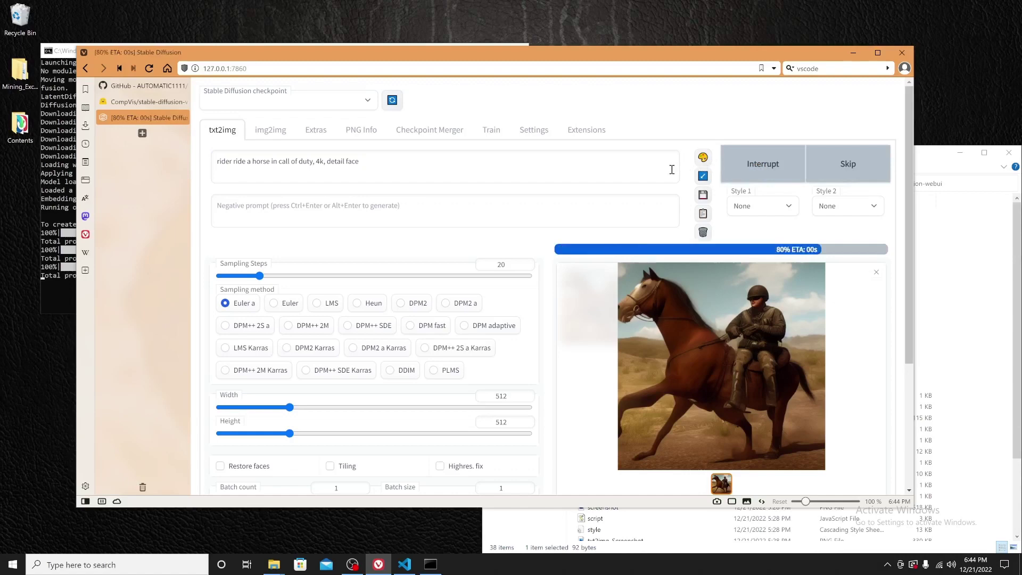
{"action": "scroll", "coordinate": [599, 251], "scroll_direction": "down", "scroll_amount": 1}
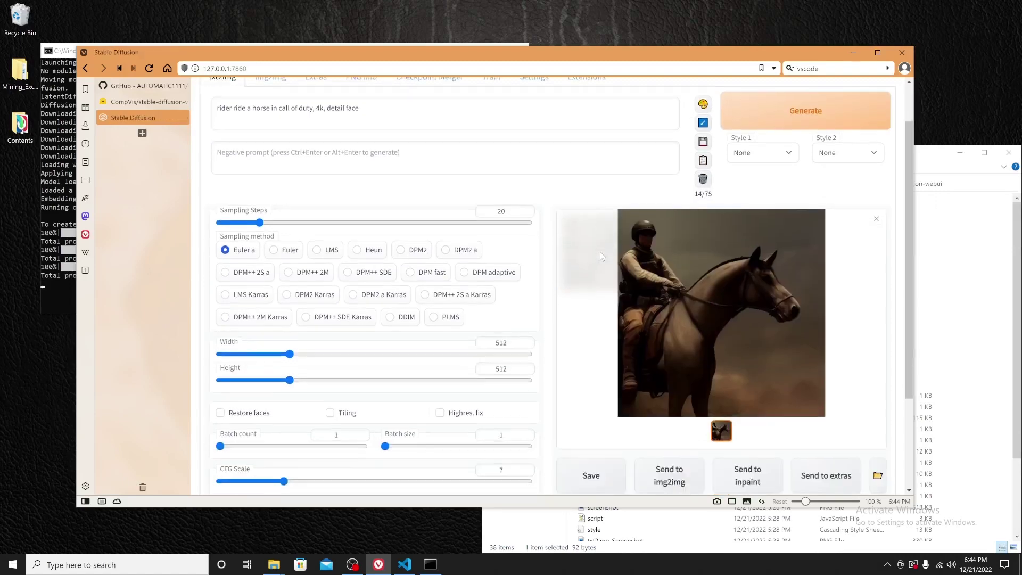
{"action": "left_click", "coordinate": [677, 271]}
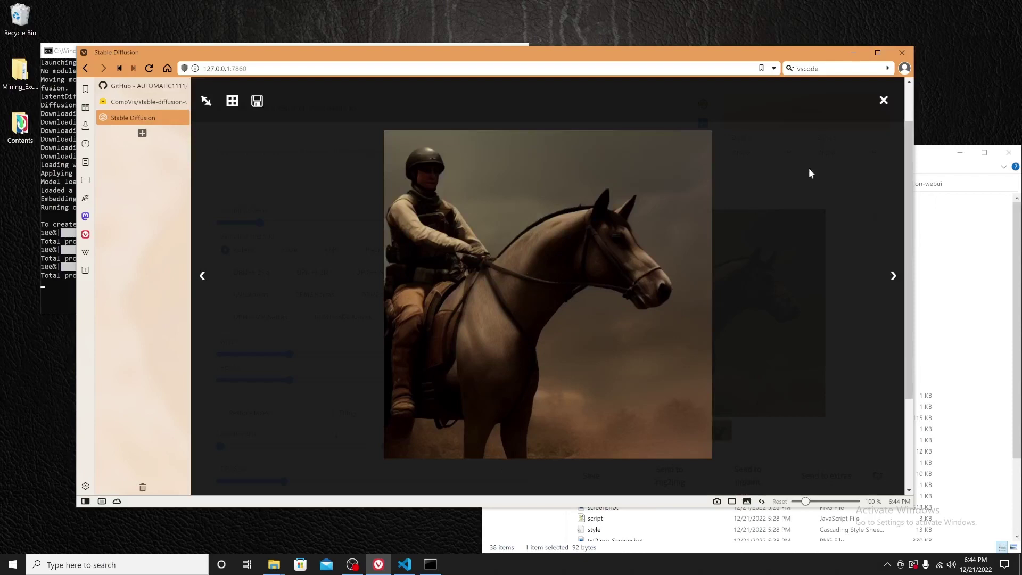
{"action": "left_click", "coordinate": [884, 100]}
Examine the latest image, its generation details, and the options for sending it to other tools
{"action": "scroll", "coordinate": [619, 378], "scroll_direction": "down", "scroll_amount": 3}
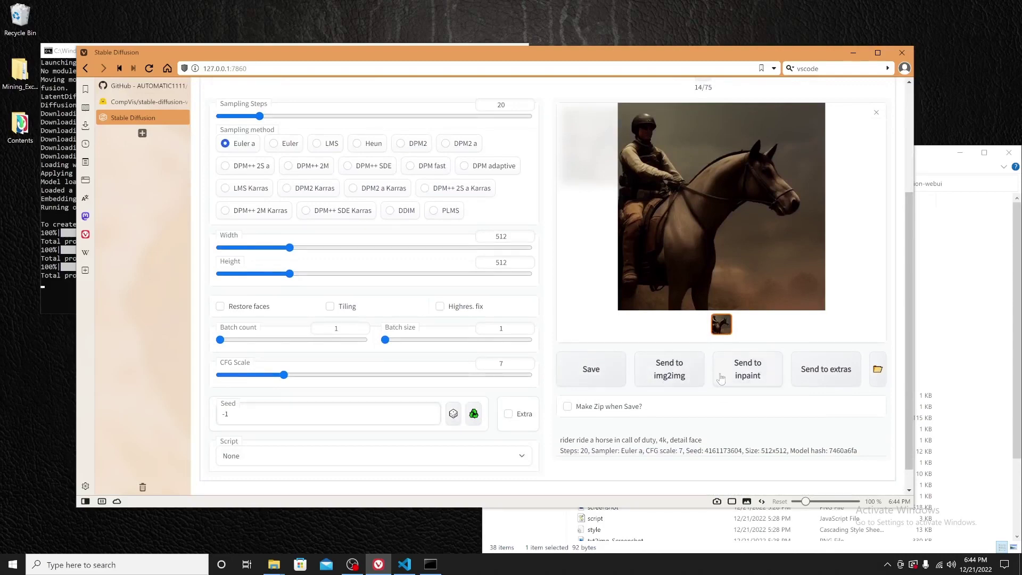
{"action": "scroll", "coordinate": [716, 376], "scroll_direction": "up", "scroll_amount": 3}
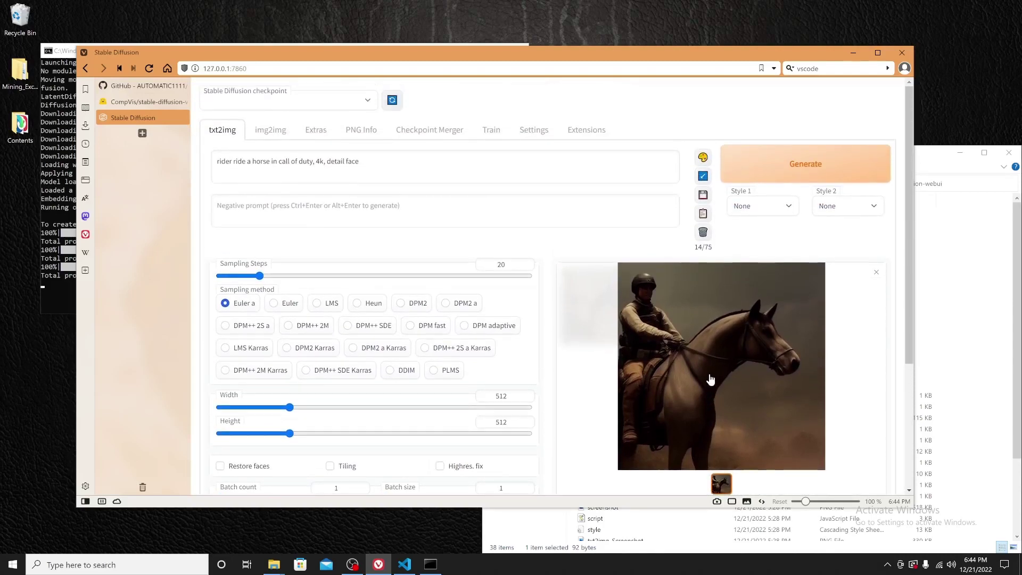
{"action": "scroll", "coordinate": [710, 379], "scroll_direction": "down", "scroll_amount": 3}
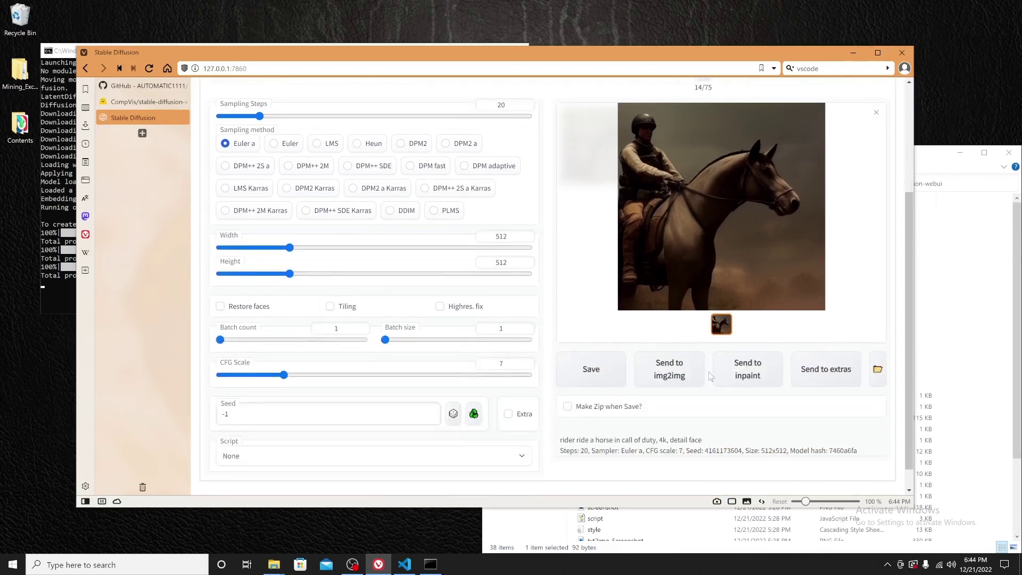
{"action": "scroll", "coordinate": [709, 376], "scroll_direction": "up", "scroll_amount": 3}
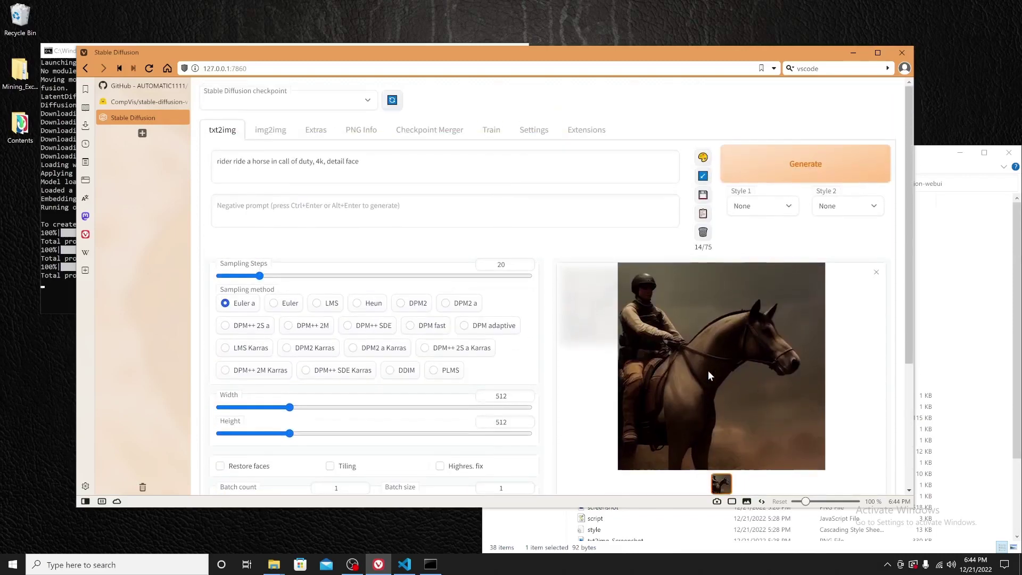
{"action": "scroll", "coordinate": [709, 376], "scroll_direction": "down", "scroll_amount": 3}
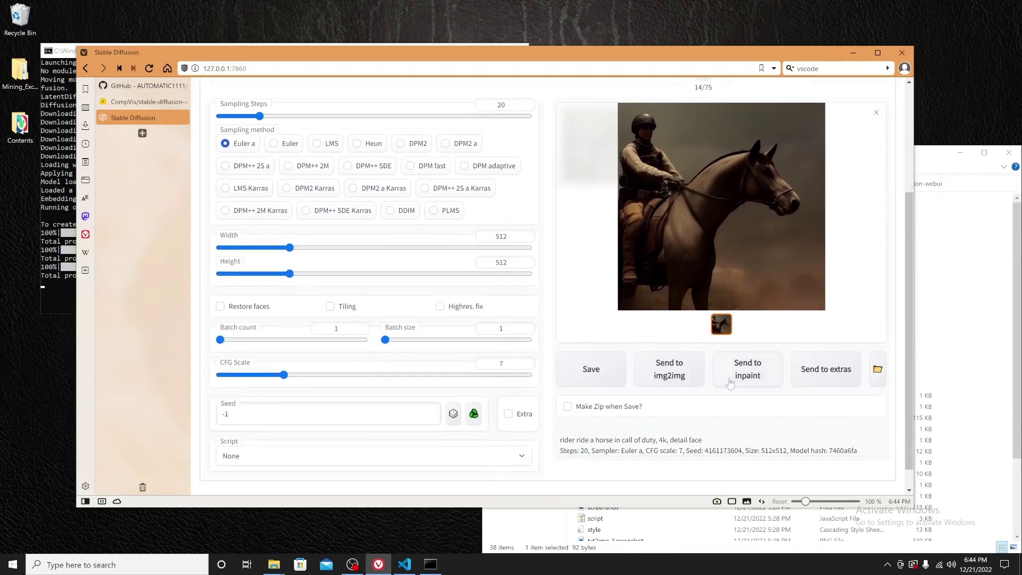
{"action": "scroll", "coordinate": [708, 256], "scroll_direction": "up", "scroll_amount": 1}
{"action": "left_click", "coordinate": [708, 256]}
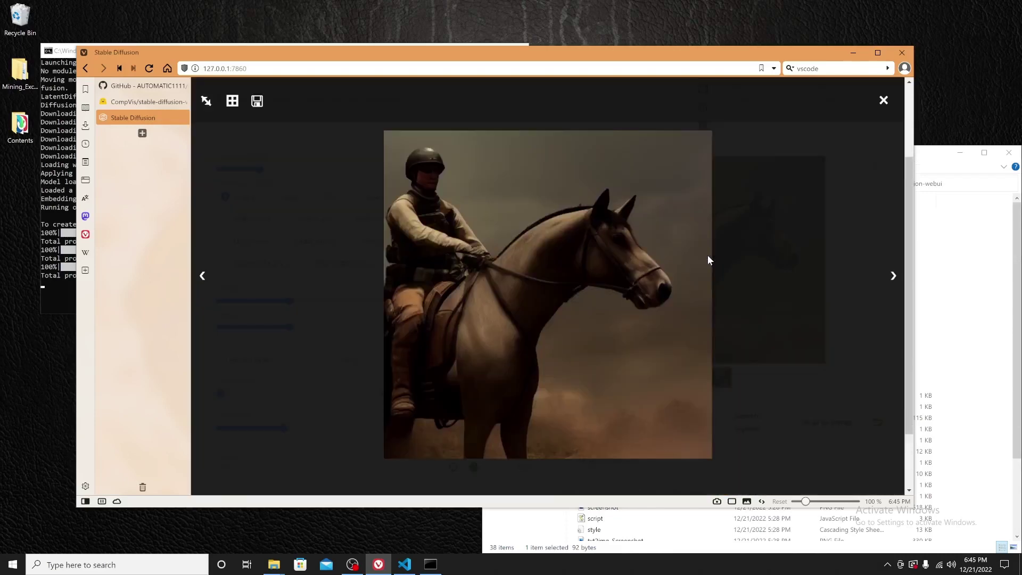
{"action": "left_click", "coordinate": [884, 99]}
{"action": "scroll", "coordinate": [794, 338], "scroll_direction": "down", "scroll_amount": 1}
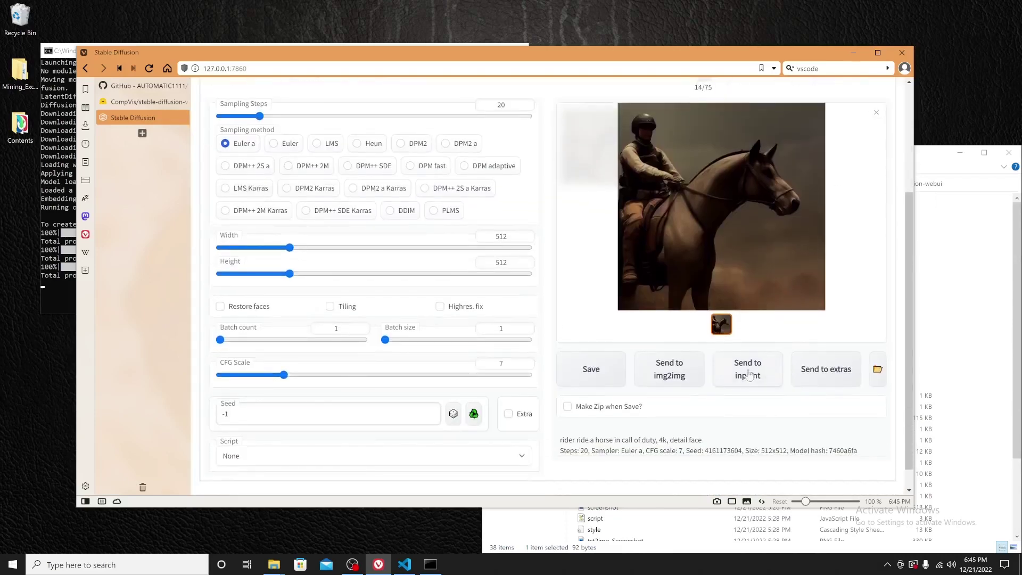
Send the generated horse rider image to inpaint
{"action": "left_click", "coordinate": [746, 376]}
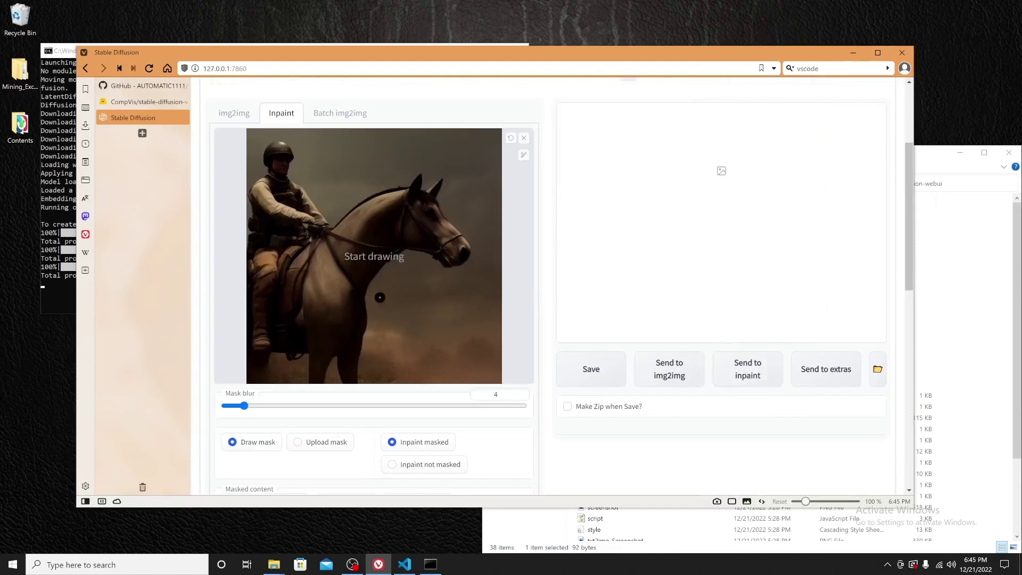
{"action": "scroll", "coordinate": [374, 286], "scroll_direction": "up", "scroll_amount": 1}
{"action": "scroll", "coordinate": [375, 286], "scroll_direction": "up", "scroll_amount": 2}
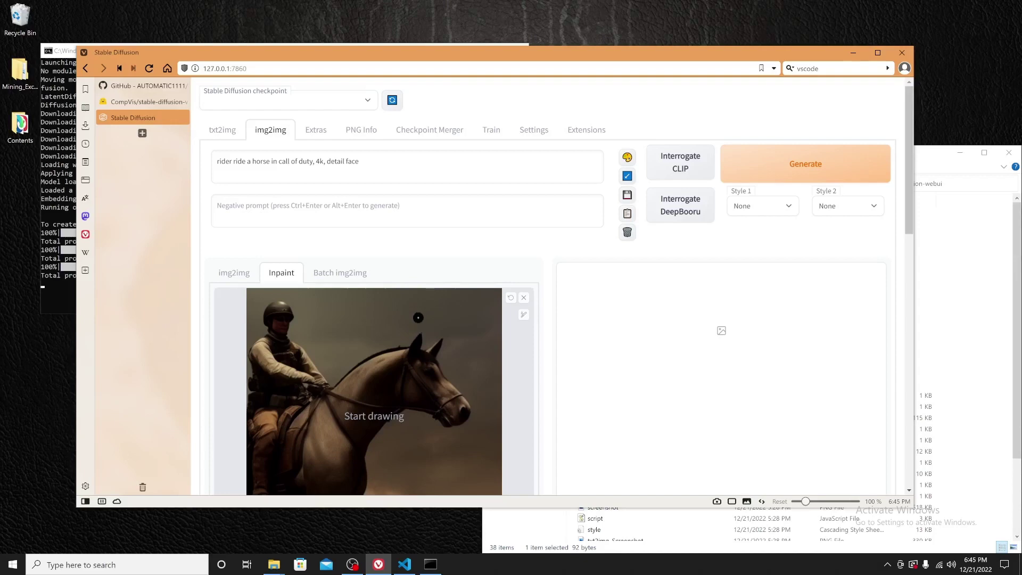
Paint a mask over the area above the horse's head and generate the inpainting with the prompt "crown"
{"action": "mouse_move", "coordinate": [406, 314]}
{"action": "left_mouse_down"}
{"action": "mouse_move", "coordinate": [428, 351]}
{"action": "mouse_move", "coordinate": [451, 346]}
{"action": "mouse_move", "coordinate": [447, 318]}
{"action": "mouse_move", "coordinate": [409, 308]}
{"action": "mouse_move", "coordinate": [416, 330]}
{"action": "mouse_move", "coordinate": [426, 339]}
{"action": "mouse_move", "coordinate": [419, 316]}
{"action": "mouse_move", "coordinate": [427, 343]}
{"action": "mouse_move", "coordinate": [431, 321]}
{"action": "mouse_move", "coordinate": [438, 344]}
{"action": "mouse_move", "coordinate": [427, 315]}
{"action": "mouse_move", "coordinate": [430, 344]}
{"action": "mouse_move", "coordinate": [437, 316]}
{"action": "mouse_move", "coordinate": [443, 347]}
{"action": "mouse_move", "coordinate": [447, 339]}
{"action": "mouse_move", "coordinate": [454, 305]}
{"action": "mouse_move", "coordinate": [418, 305]}
{"action": "left_mouse_up"}
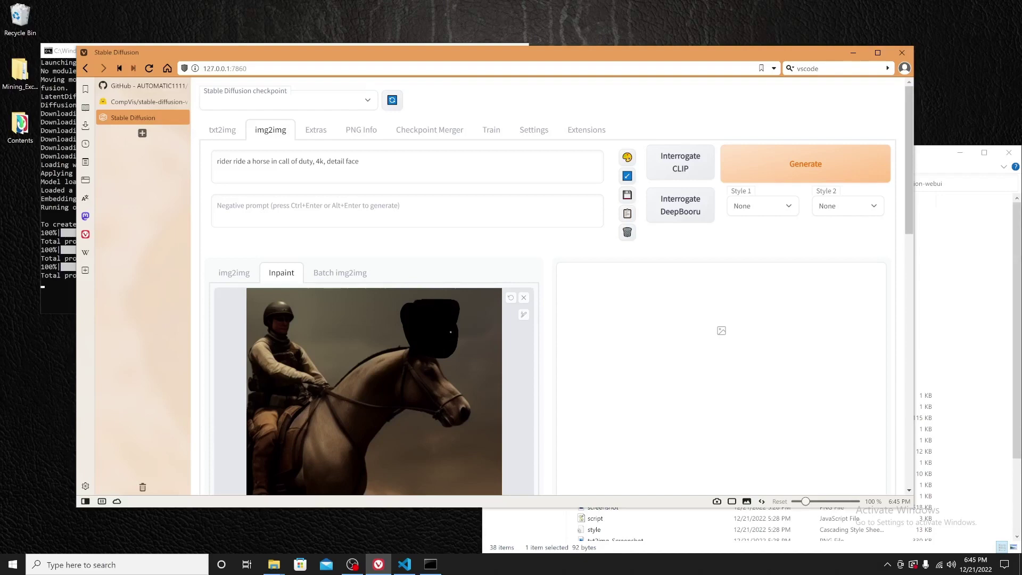
{"action": "left_click_drag", "start_coordinate": [379, 165], "coordinate": [156, 163]}
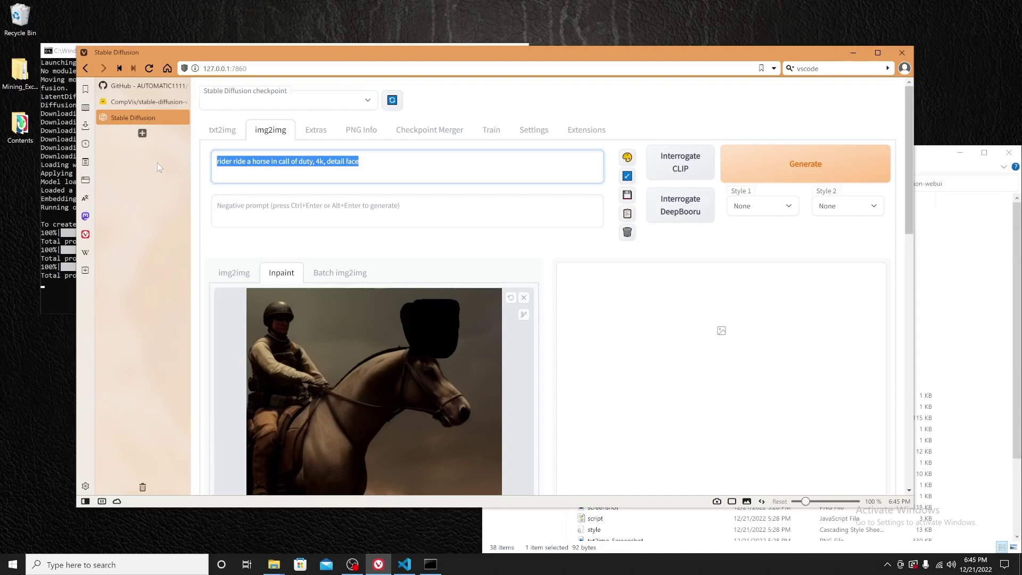
{"action": "type", "text": "crown"}
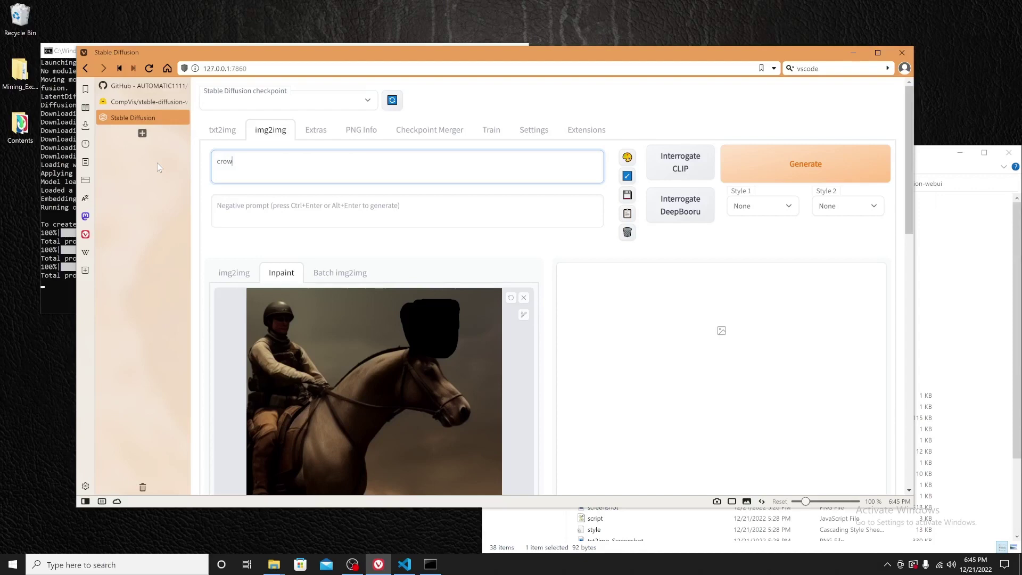
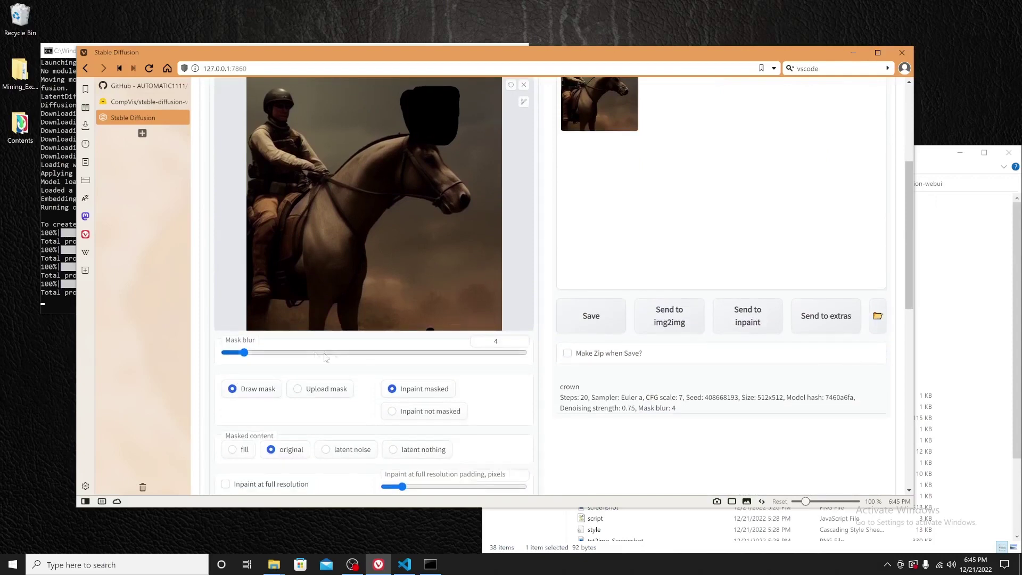
Review the inpaint settings and set the masked content to latent noise
{"action": "scroll", "coordinate": [344, 395], "scroll_direction": "down", "scroll_amount": 2}
{"action": "scroll", "coordinate": [344, 395], "scroll_direction": "down", "scroll_amount": 3}
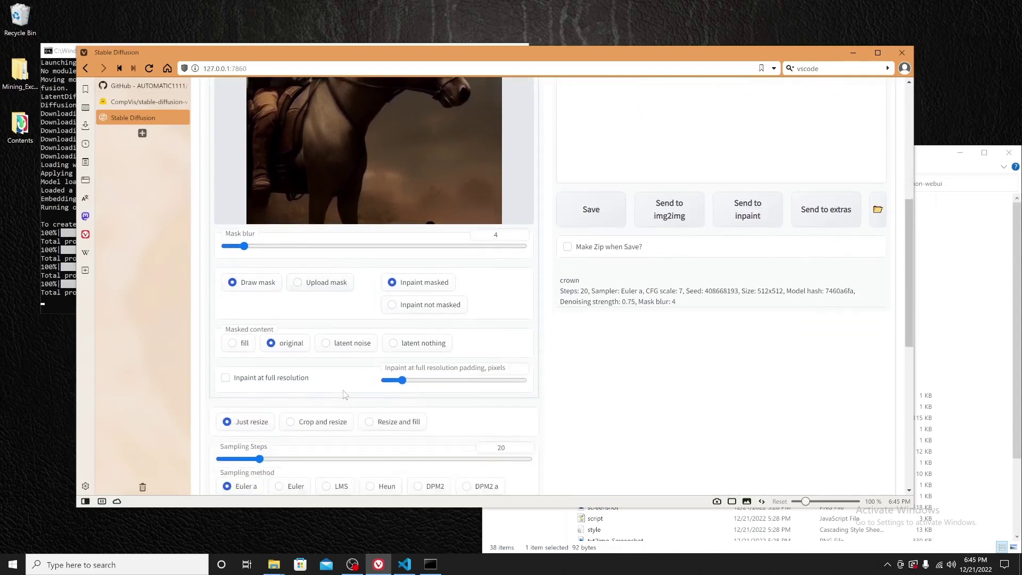
{"action": "scroll", "coordinate": [344, 395], "scroll_direction": "down", "scroll_amount": 1}
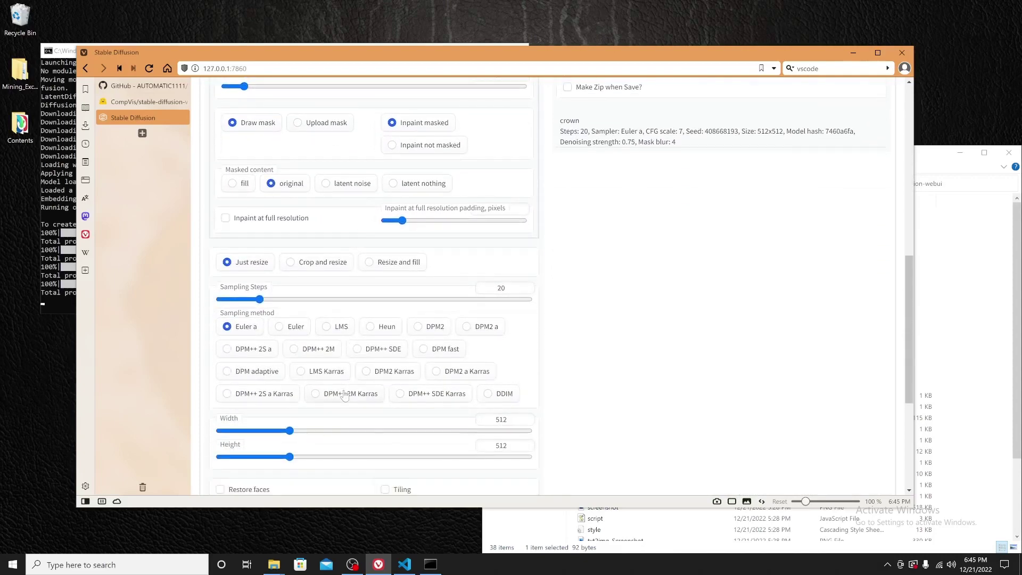
{"action": "scroll", "coordinate": [381, 393], "scroll_direction": "down", "scroll_amount": 5}
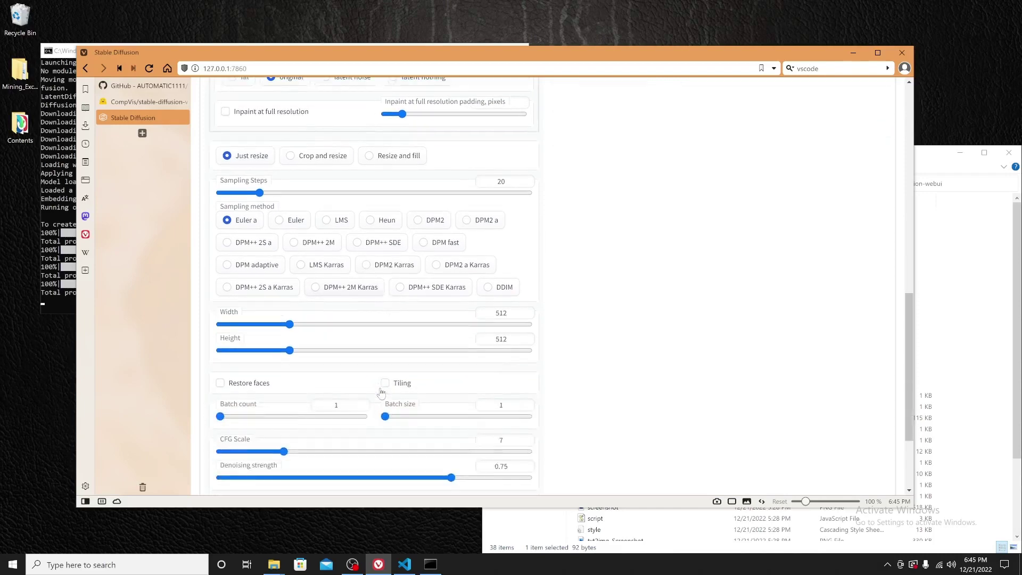
{"action": "scroll", "coordinate": [381, 392], "scroll_direction": "up", "scroll_amount": 8}
{"action": "scroll", "coordinate": [382, 392], "scroll_direction": "up", "scroll_amount": 1}
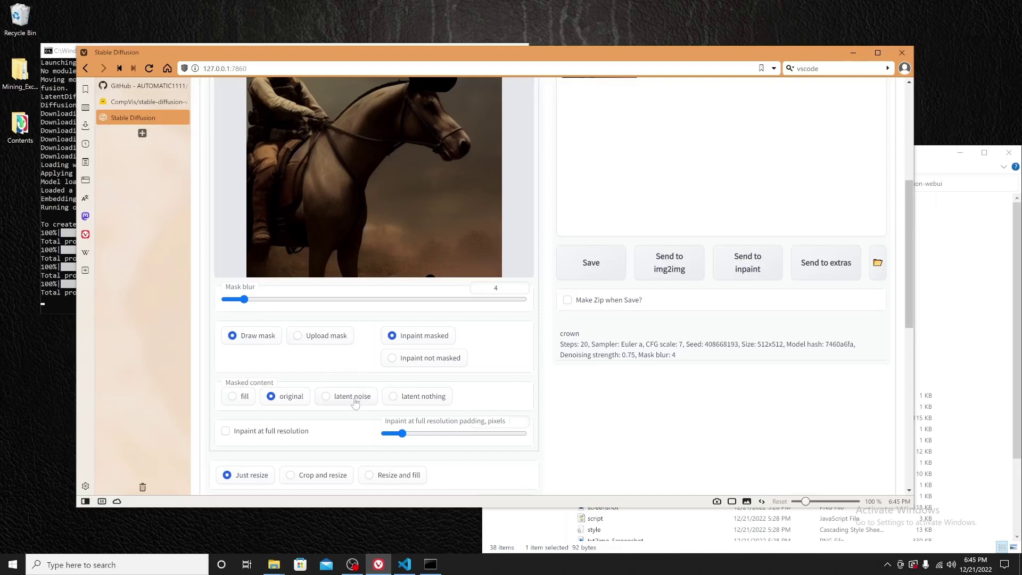
{"action": "left_click", "coordinate": [337, 403]}
Regenerate the "crown" inpainting with the changed settings, preview the resulting image, and close the preview
{"action": "scroll", "coordinate": [400, 376], "scroll_direction": "down", "scroll_amount": 2}
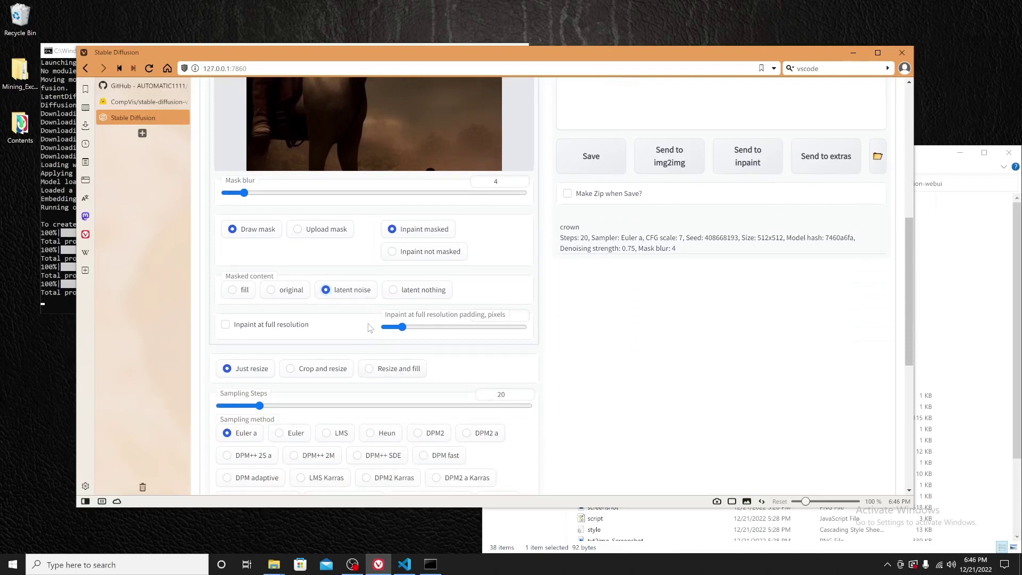
{"action": "scroll", "coordinate": [390, 343], "scroll_direction": "down", "scroll_amount": 1}
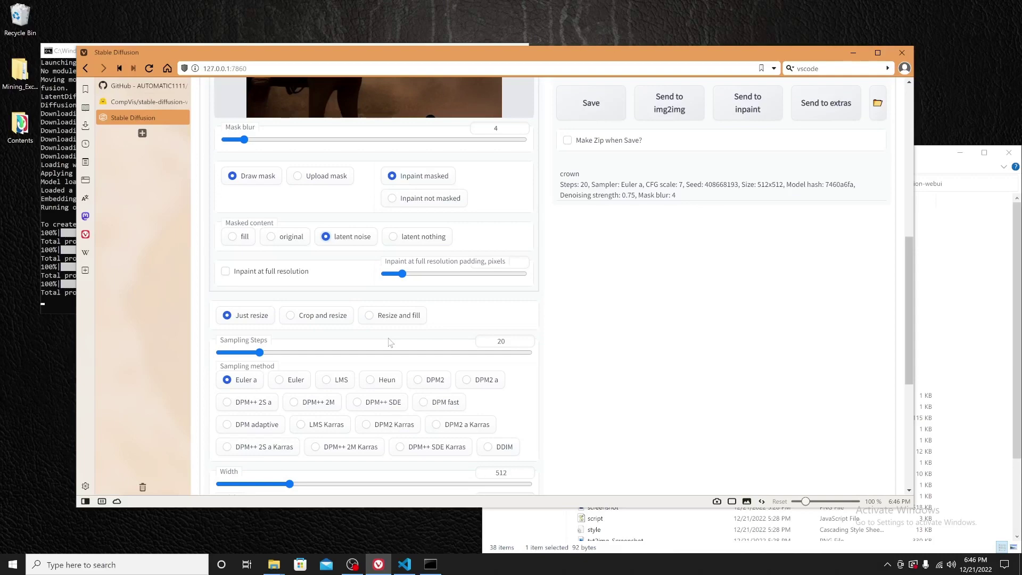
{"action": "scroll", "coordinate": [390, 343], "scroll_direction": "up", "scroll_amount": 7}
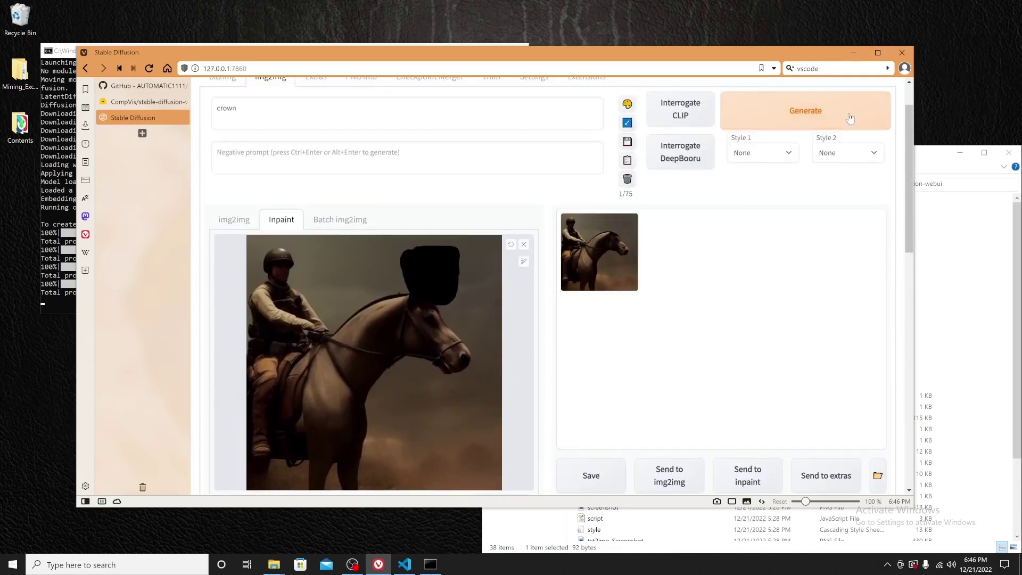
{"action": "left_click", "coordinate": [812, 118]}
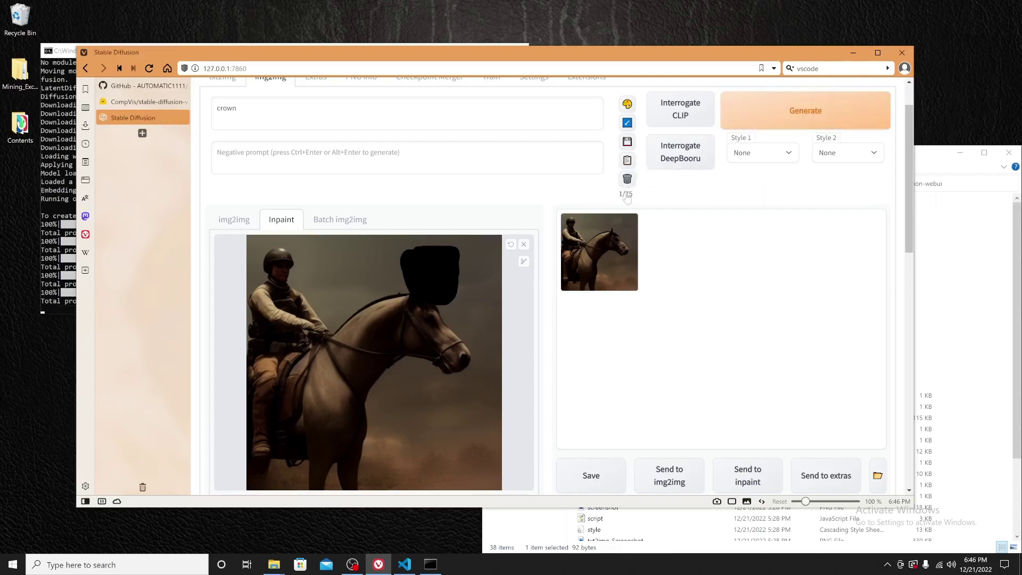
{"action": "left_click", "coordinate": [614, 237]}
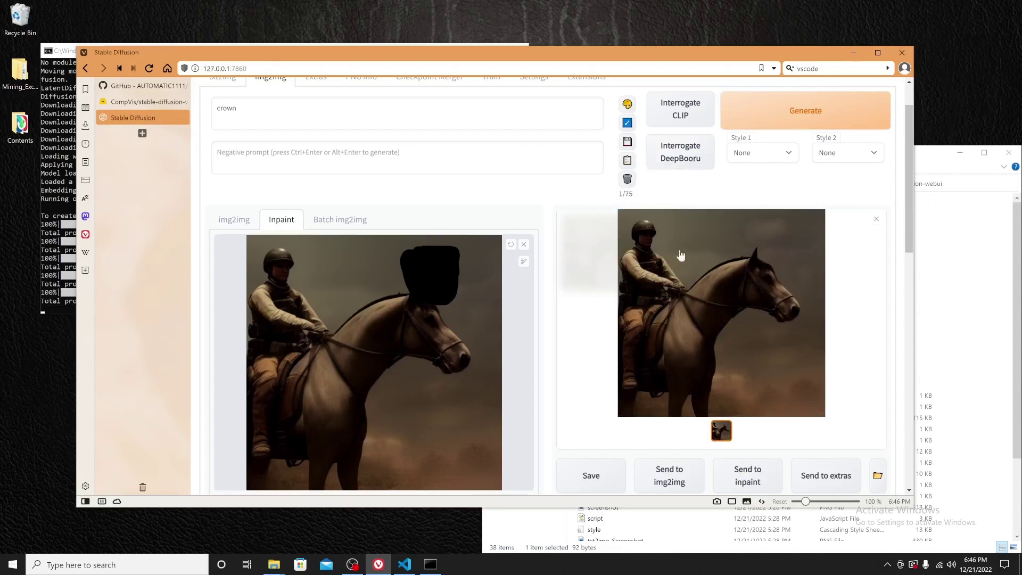
{"action": "left_click", "coordinate": [877, 220]}
Replace the inpaint prompt with "hat", generate the image, and preview the result
{"action": "scroll", "coordinate": [437, 221], "scroll_direction": "up", "scroll_amount": 2}
{"action": "left_click_drag", "start_coordinate": [247, 160], "coordinate": [197, 168]}
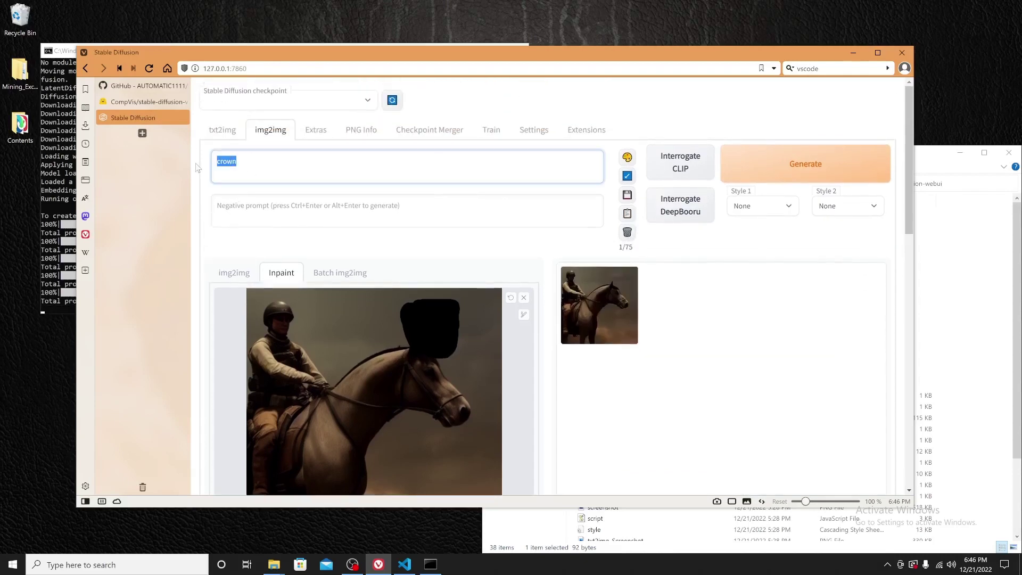
{"action": "type", "text": "hat"}
{"action": "left_click", "coordinate": [799, 166]}
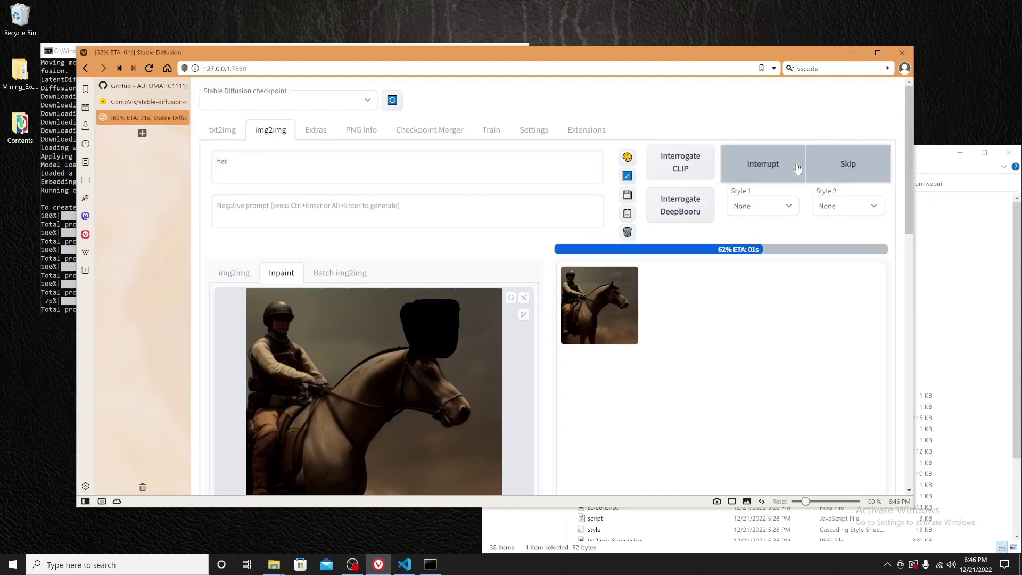
{"action": "left_click", "coordinate": [602, 312]}
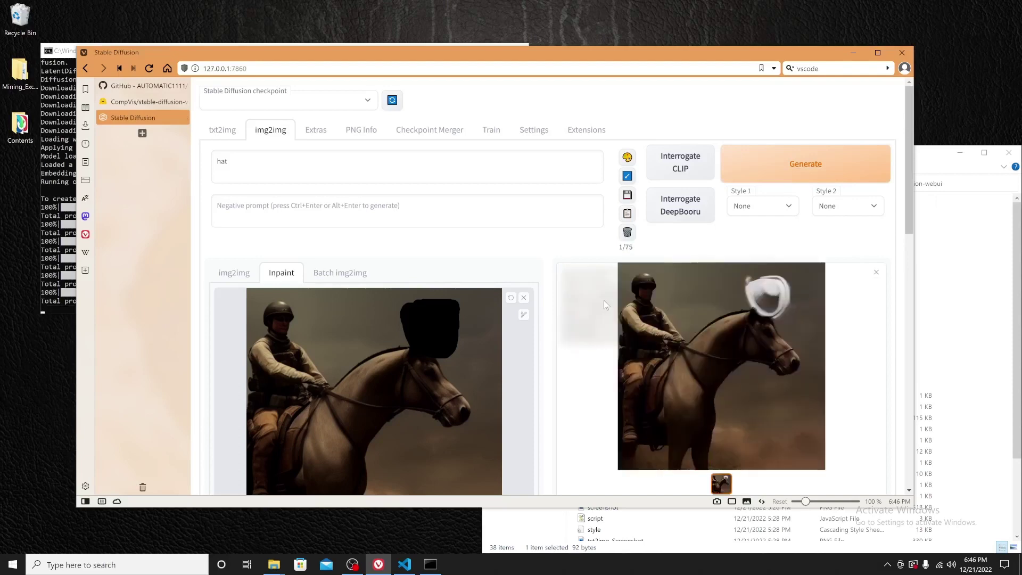
{"action": "scroll", "coordinate": [740, 327], "scroll_direction": "down", "scroll_amount": 1}
{"action": "scroll", "coordinate": [738, 326], "scroll_direction": "up", "scroll_amount": 1}
Generate another variation of the "hat" inpainting and compare it with the masked source image
{"action": "left_click", "coordinate": [809, 176]}
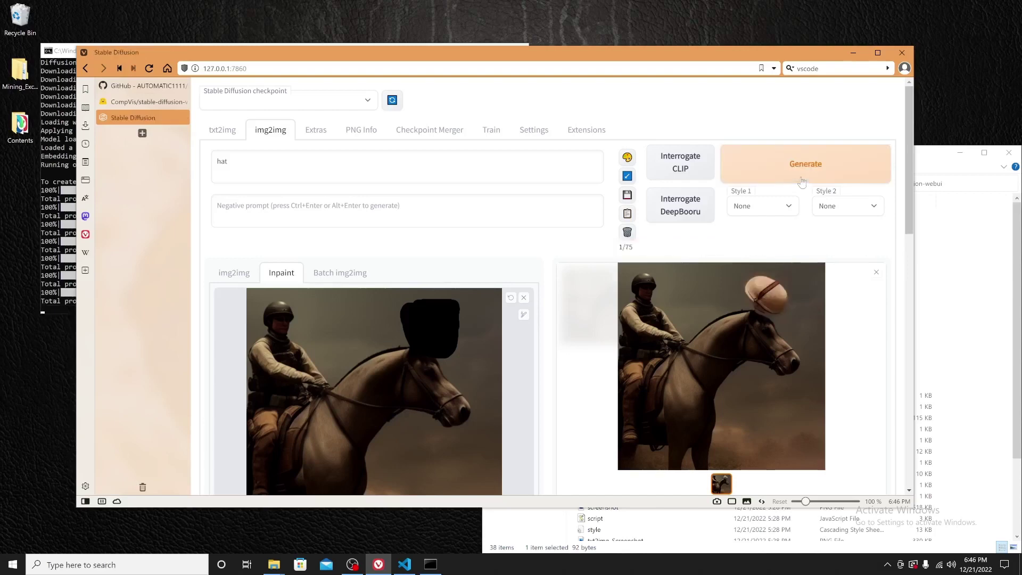
{"action": "scroll", "coordinate": [692, 319], "scroll_direction": "down", "scroll_amount": 2}
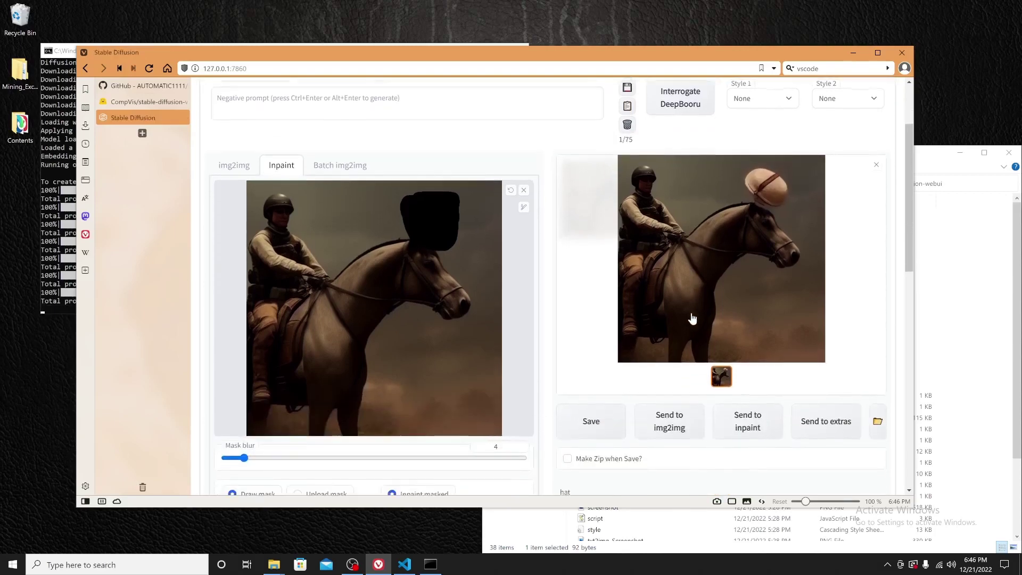
{"action": "scroll", "coordinate": [692, 319], "scroll_direction": "up", "scroll_amount": 2}
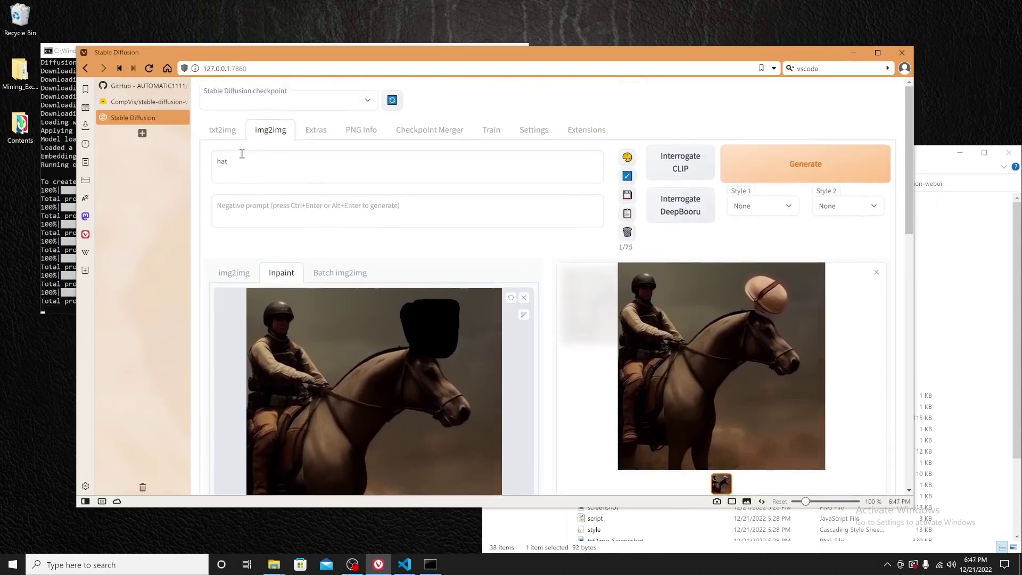
Return to the text-to-image page and review its prompt, sampling settings, and the generated horse rider image
{"action": "left_click", "coordinate": [221, 133]}
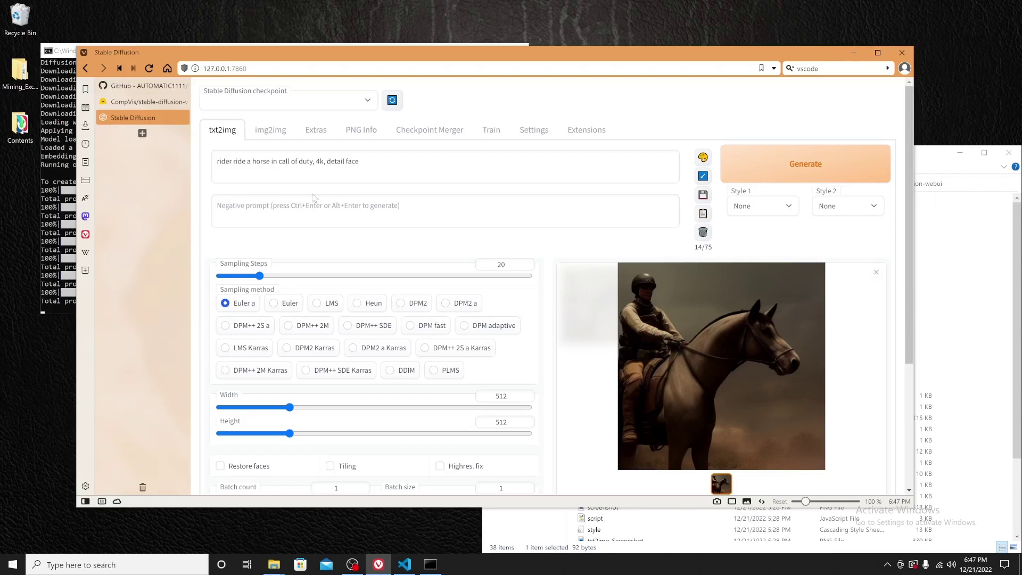
{"action": "scroll", "coordinate": [426, 337], "scroll_direction": "down", "scroll_amount": 3}
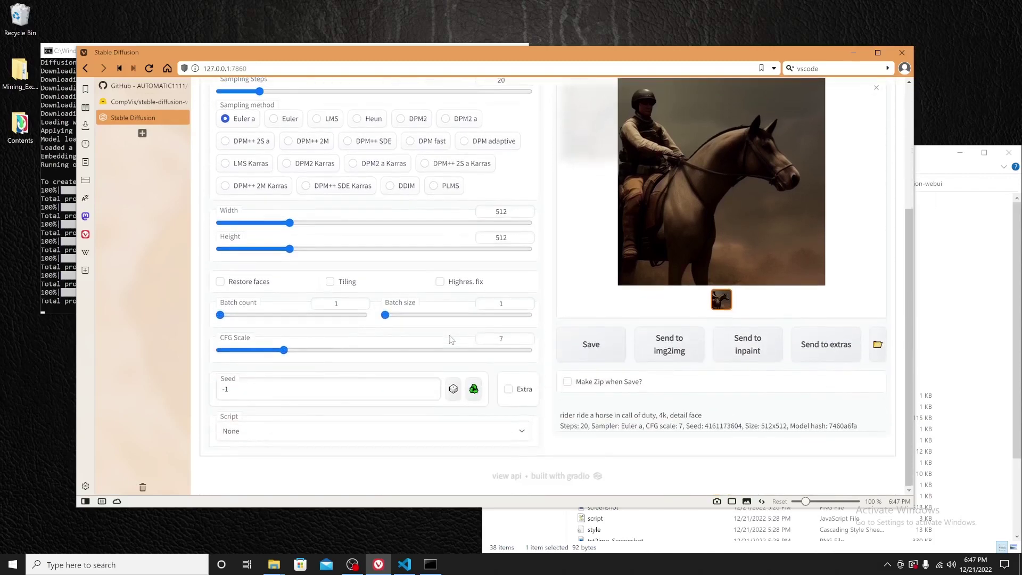
{"action": "scroll", "coordinate": [451, 340], "scroll_direction": "up", "scroll_amount": 3}
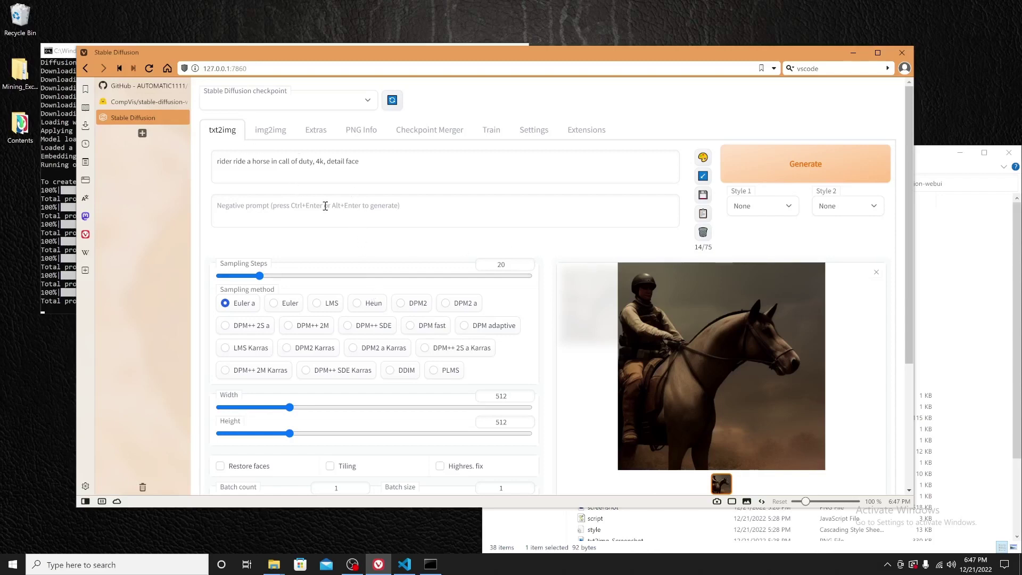
{"action": "left_click_drag", "start_coordinate": [392, 167], "coordinate": [220, 168]}
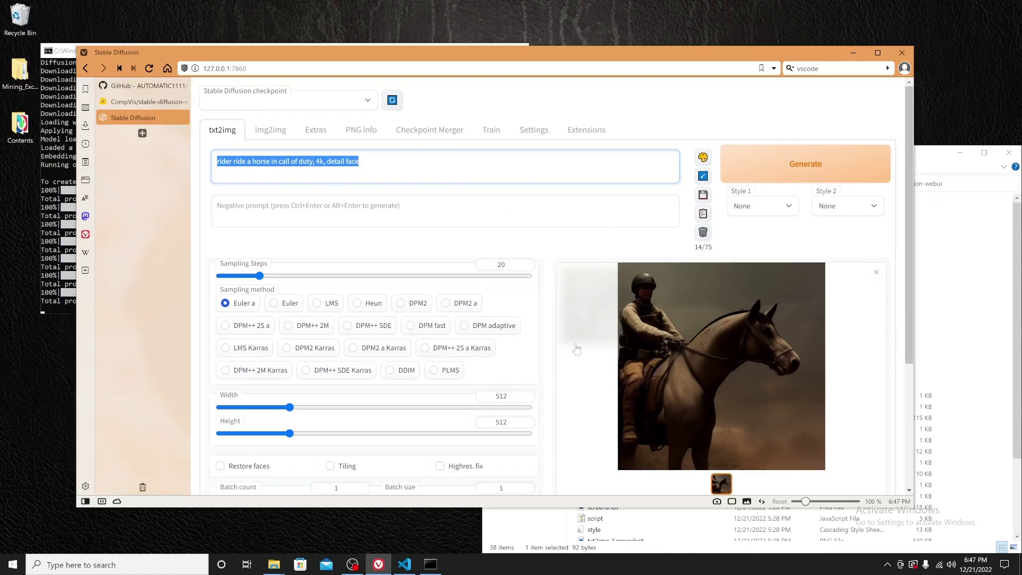
{"action": "scroll", "coordinate": [587, 377], "scroll_direction": "down", "scroll_amount": 3}
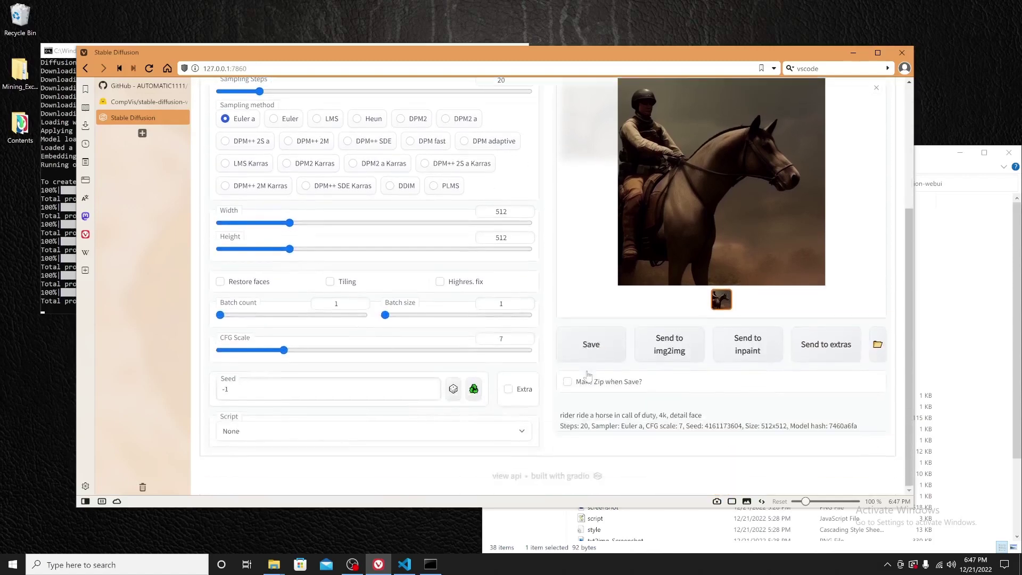
{"action": "scroll", "coordinate": [560, 386], "scroll_direction": "up", "scroll_amount": 3}
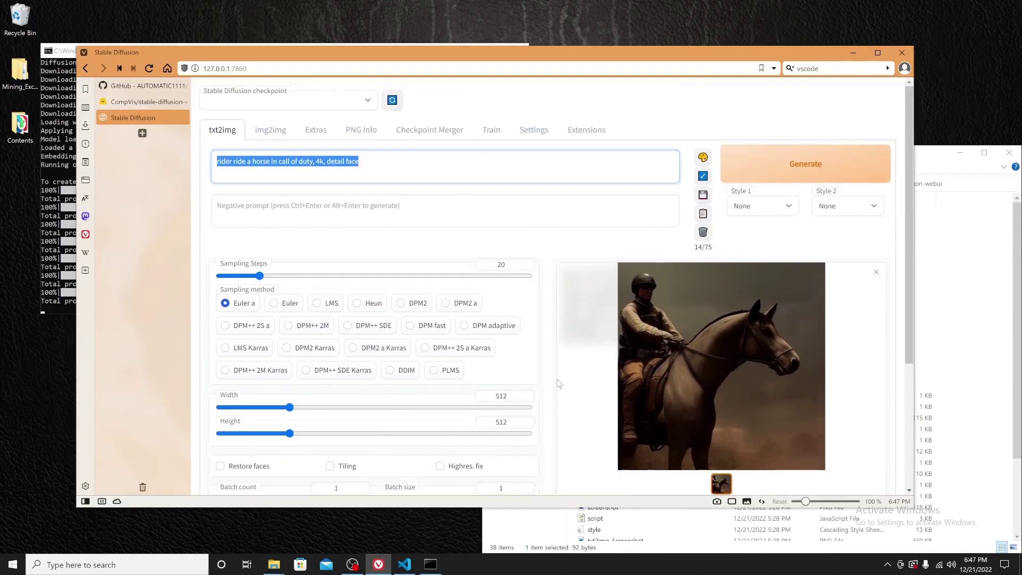